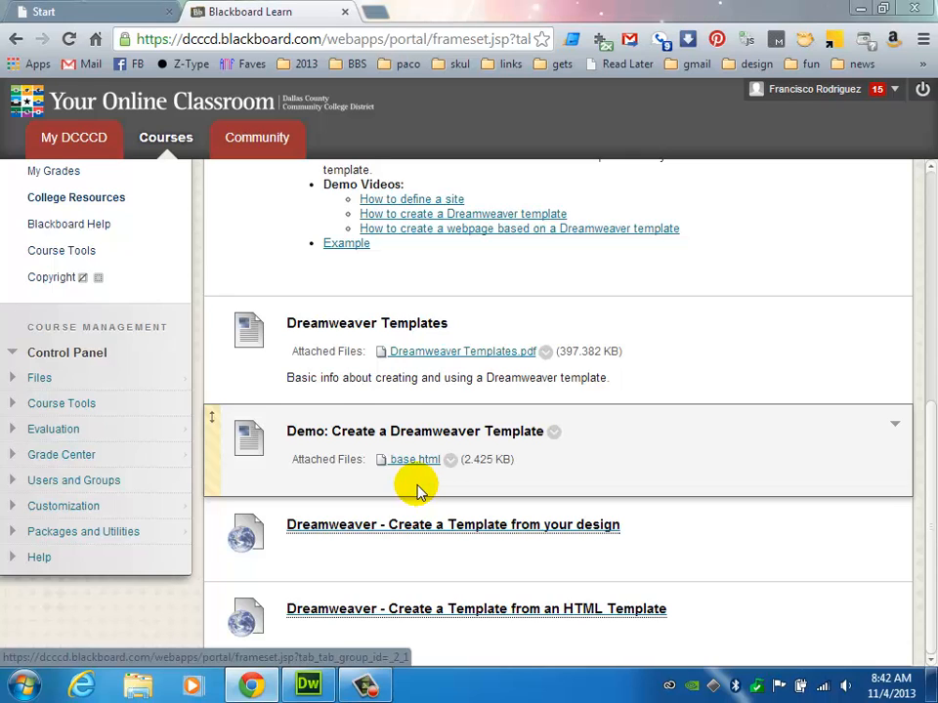
# Save the linked base.html file into a new folder named assignment7 inside the website folder on the Desktop.
pyautogui.rightClick(411, 471)
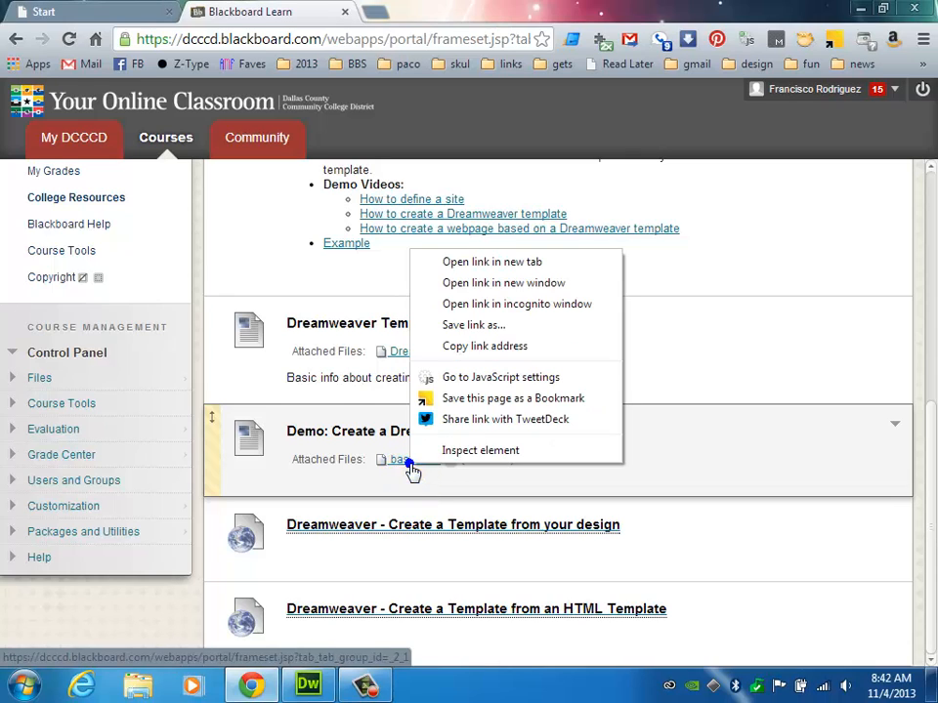
pyautogui.click(473, 325)
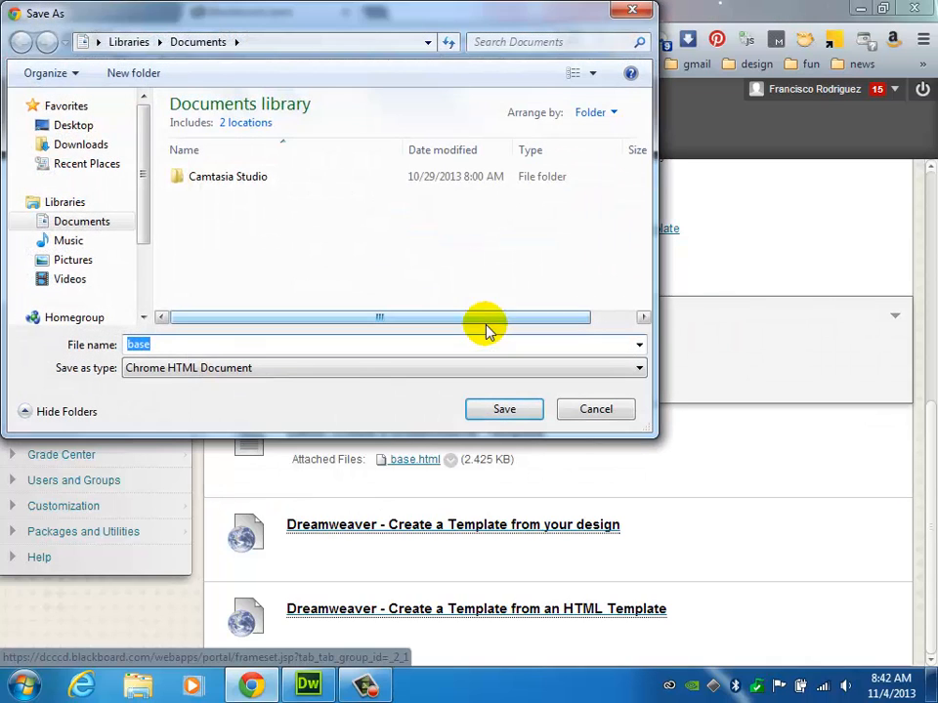
pyautogui.click(84, 130)
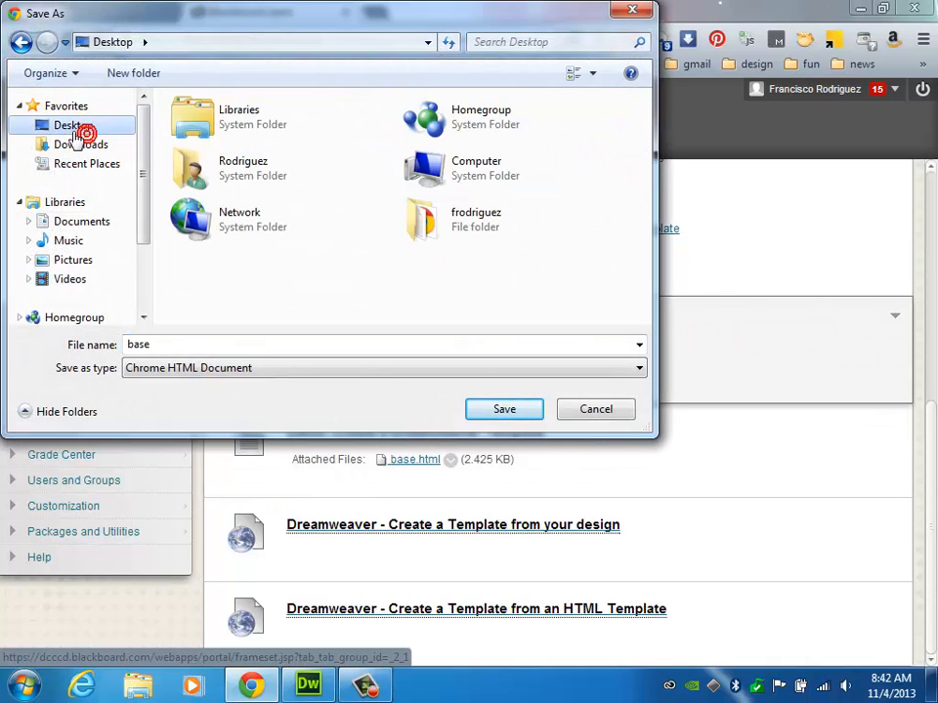
pyautogui.doubleClick(478, 231)
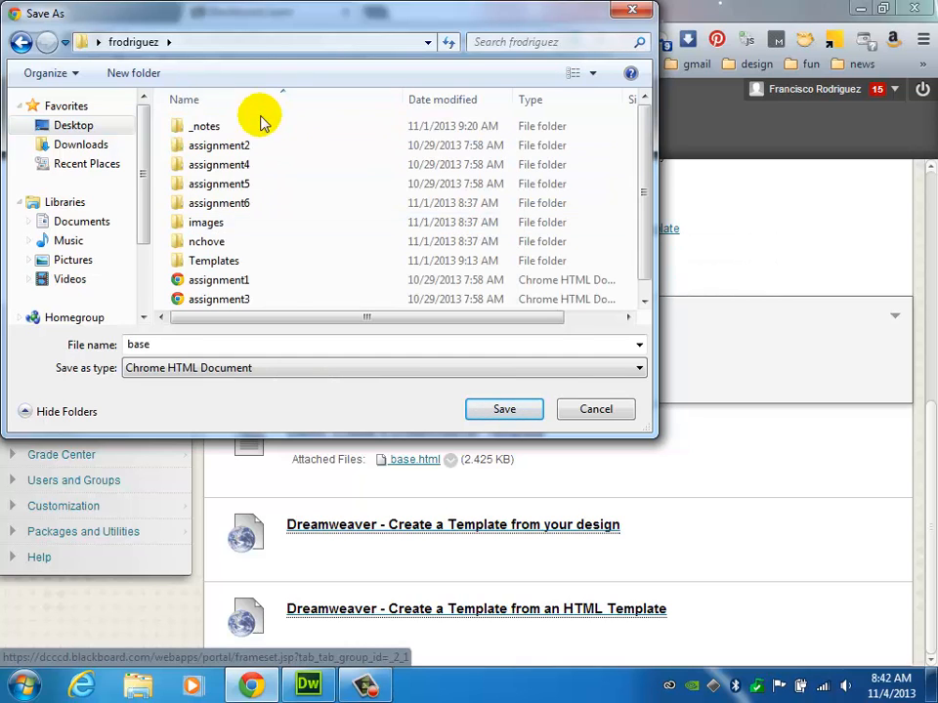
pyautogui.click(118, 74)
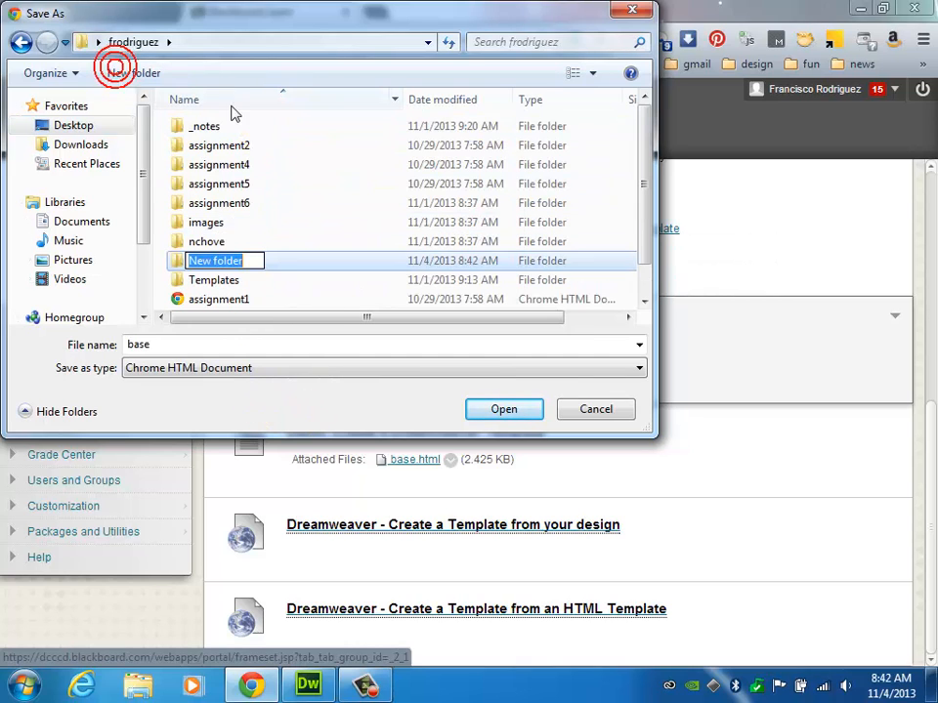
pyautogui.write('assi')
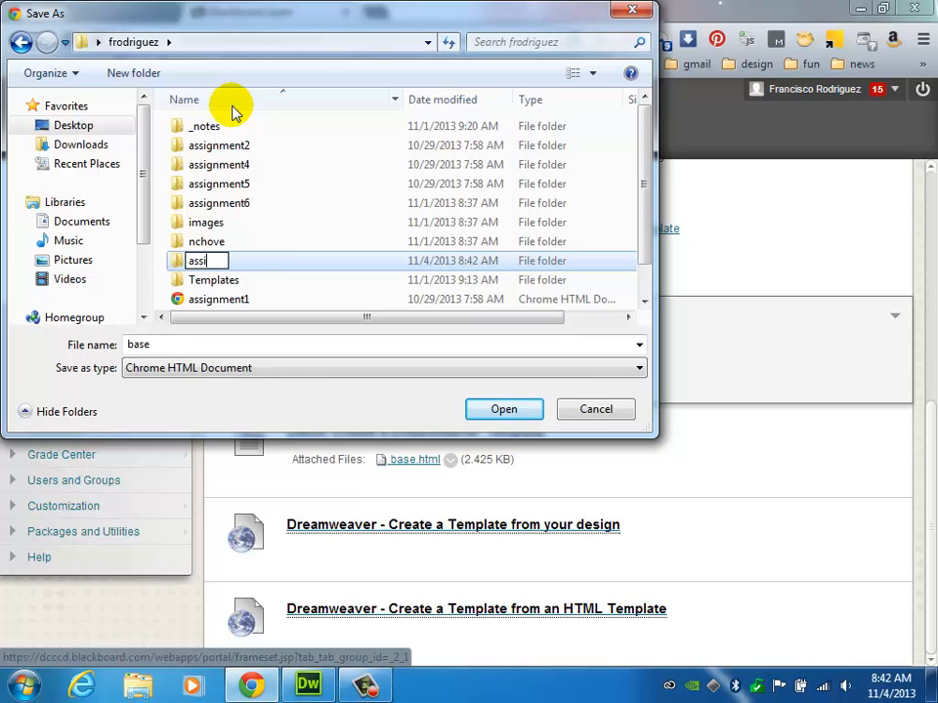
pyautogui.write('gnment7')
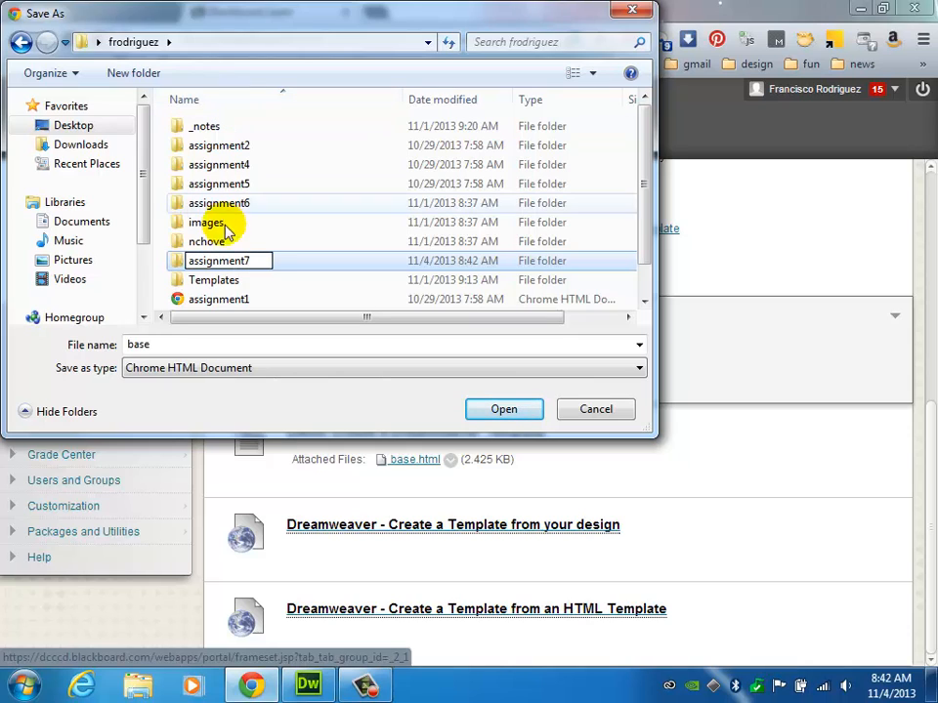
pyautogui.click(171, 267)
pyautogui.doubleClick(244, 230)
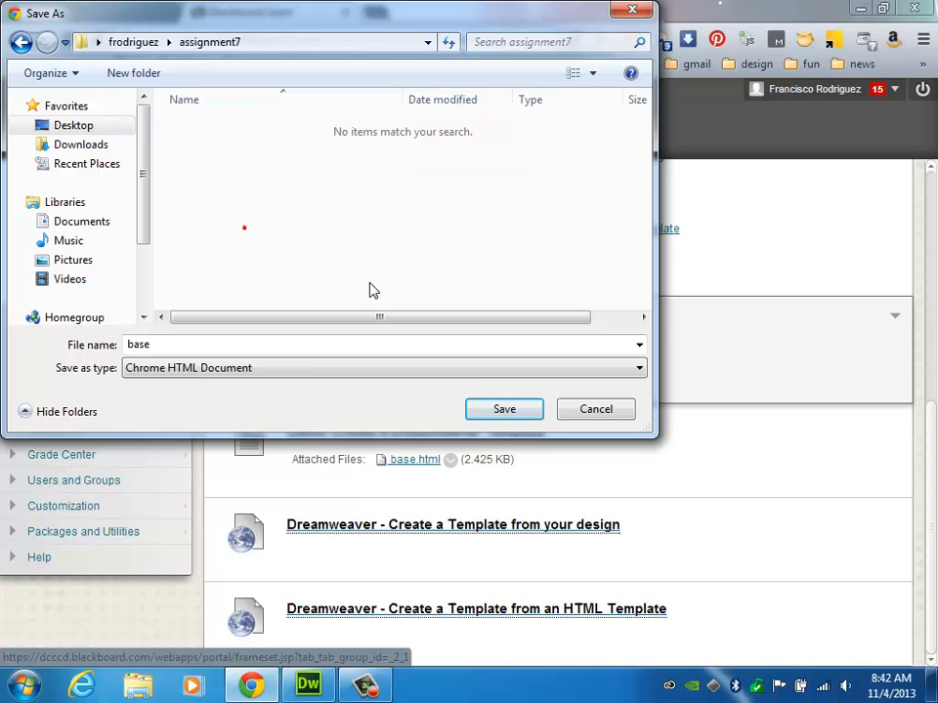
pyautogui.click(516, 411)
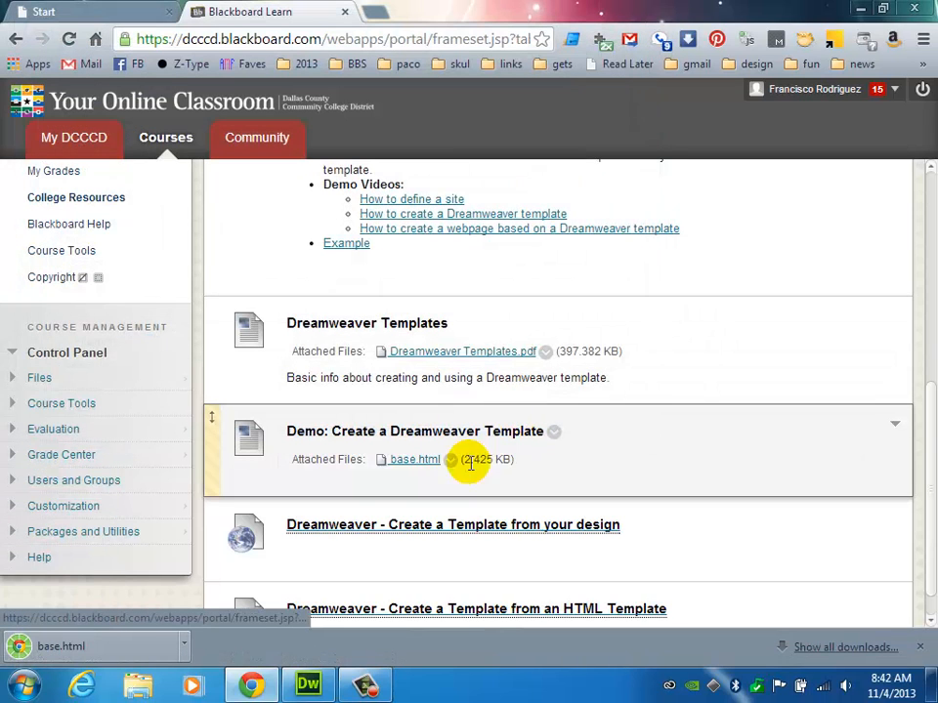
# Switch to Dreamweaver, refresh the site's local file list and open base.html from the assignment7 folder.
pyautogui.click(306, 689)
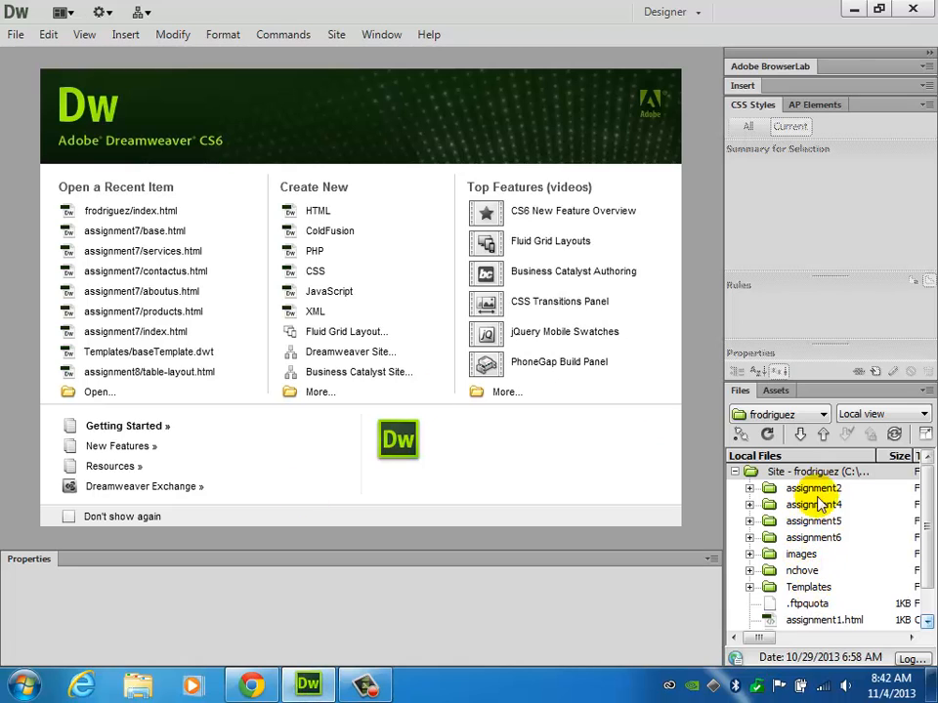
pyautogui.click(767, 436)
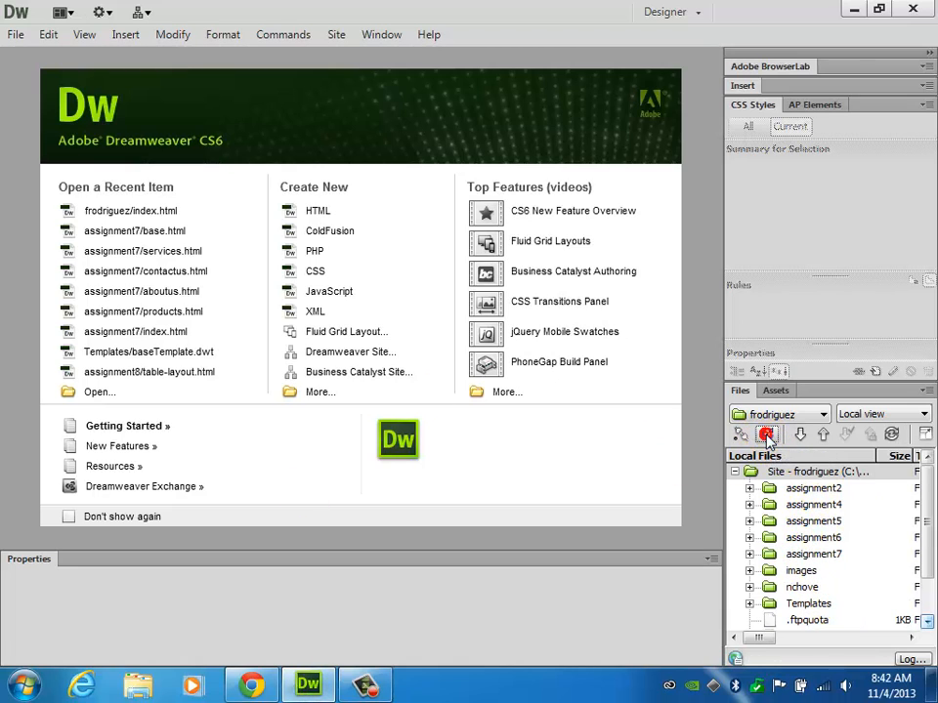
pyautogui.click(749, 553)
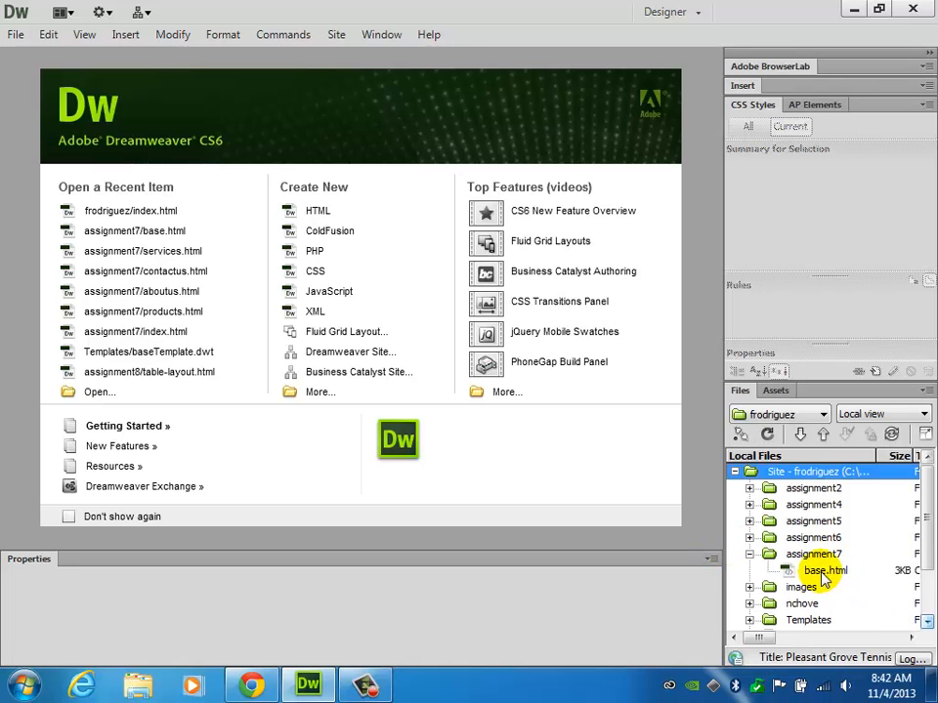
pyautogui.doubleClick(823, 572)
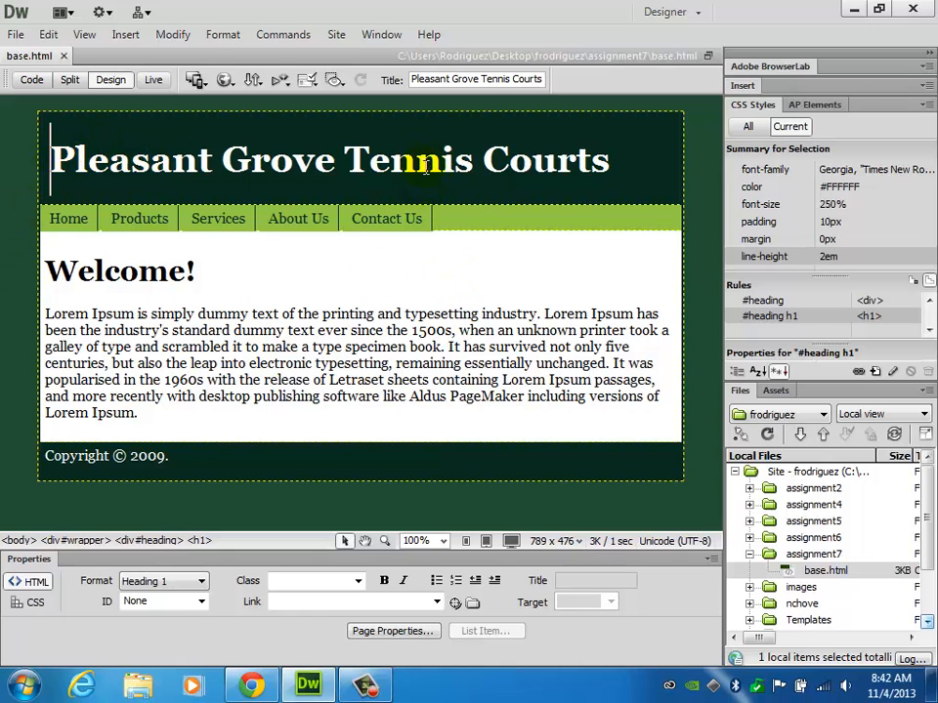
# Examine the page's heading, navigation links, Welcome content and copyright footer to distinguish fixed elements from changeable content.
pyautogui.doubleClick(422, 164)
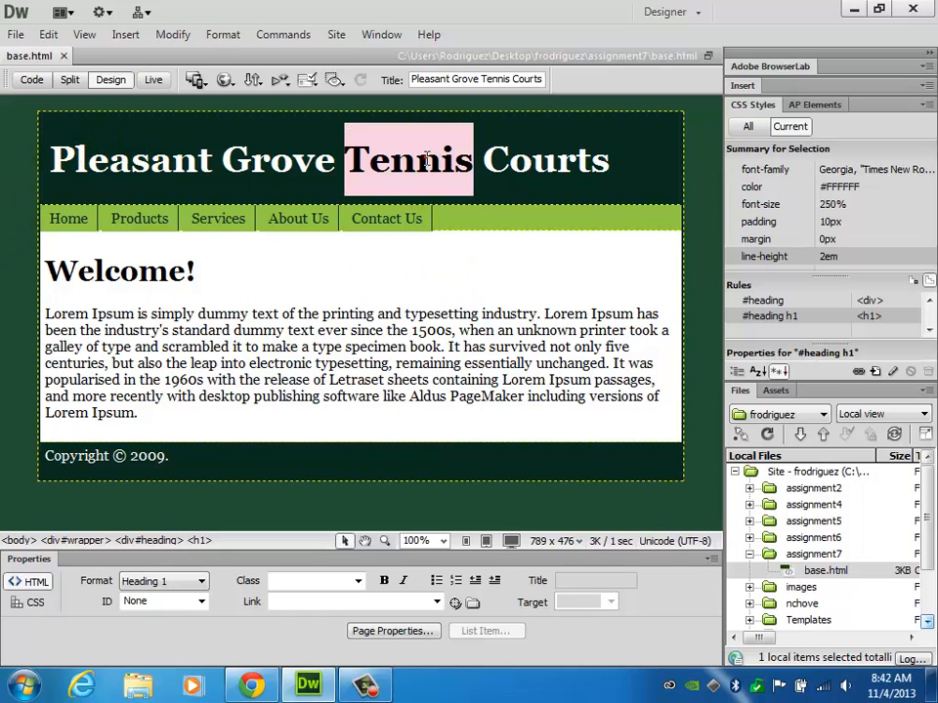
pyautogui.doubleClick(69, 219)
pyautogui.doubleClick(137, 219)
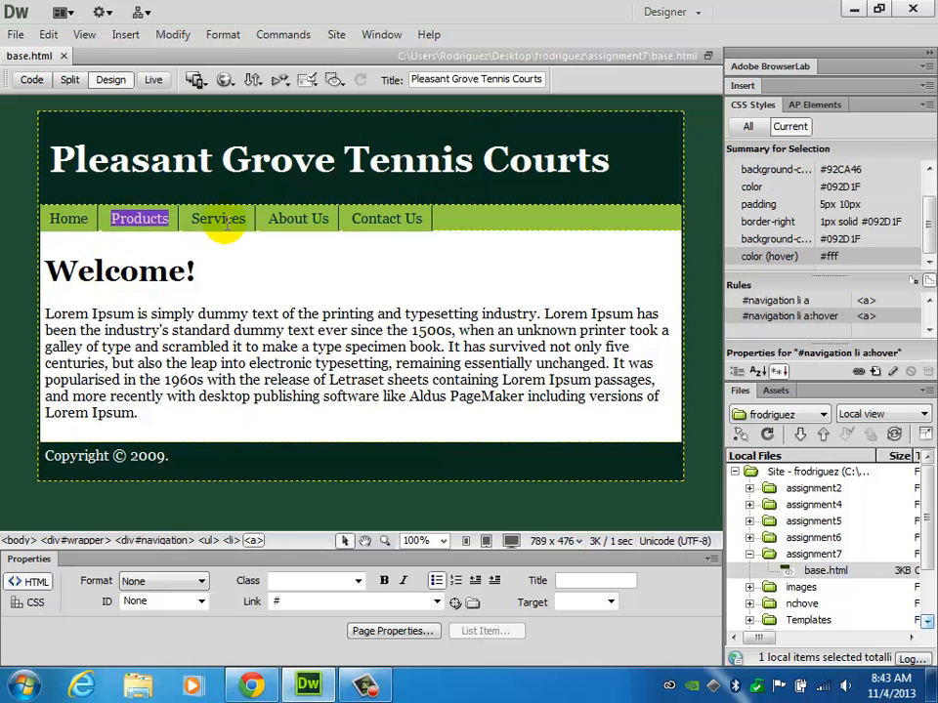
pyautogui.doubleClick(219, 219)
pyautogui.doubleClick(283, 219)
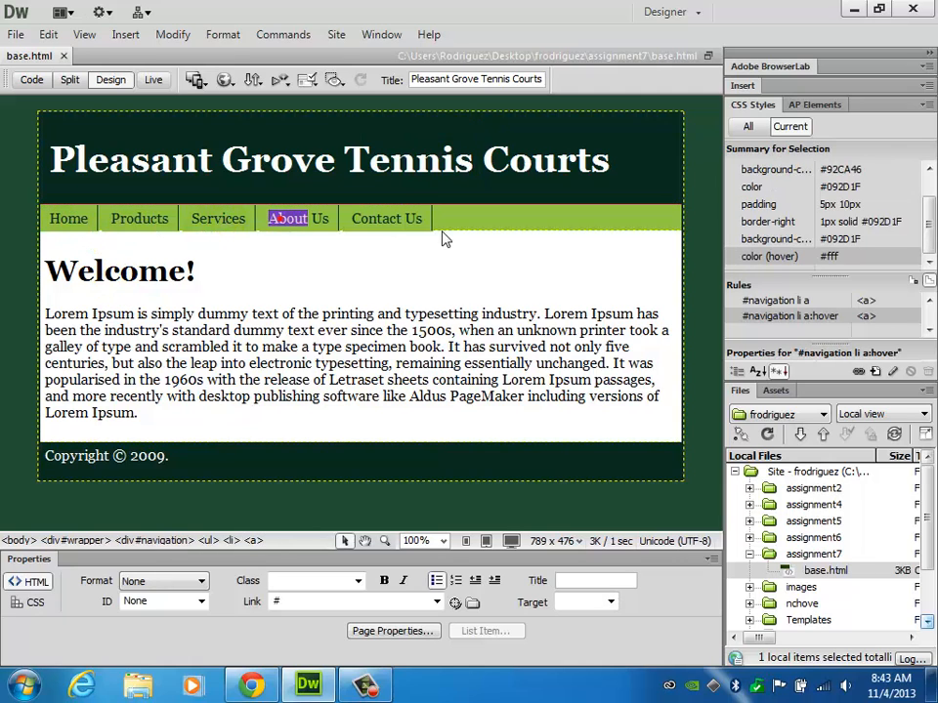
pyautogui.doubleClick(376, 219)
pyautogui.tripleClick(380, 220)
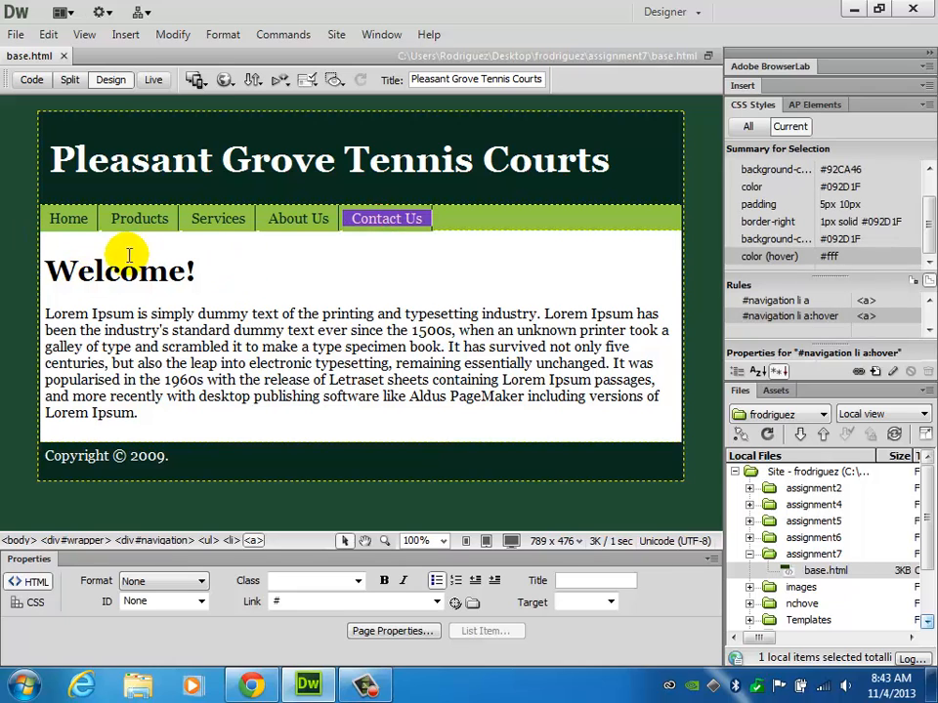
pyautogui.click(46, 266)
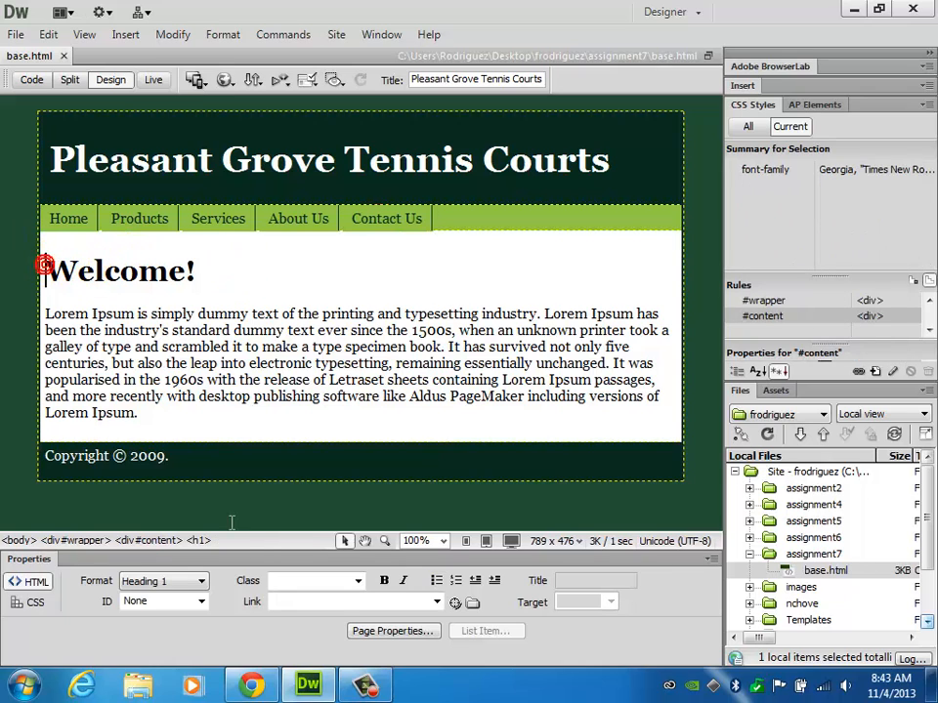
pyautogui.keyDown('shift'); pyautogui.click(178, 412); pyautogui.keyUp('shift')
pyautogui.doubleClick(146, 455)
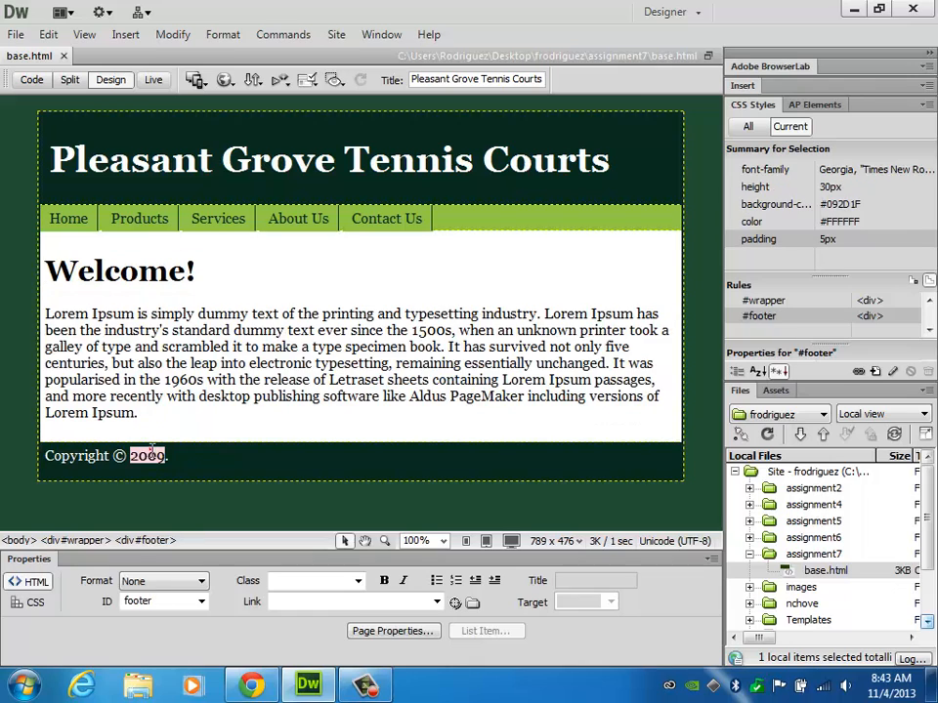
pyautogui.click(68, 218)
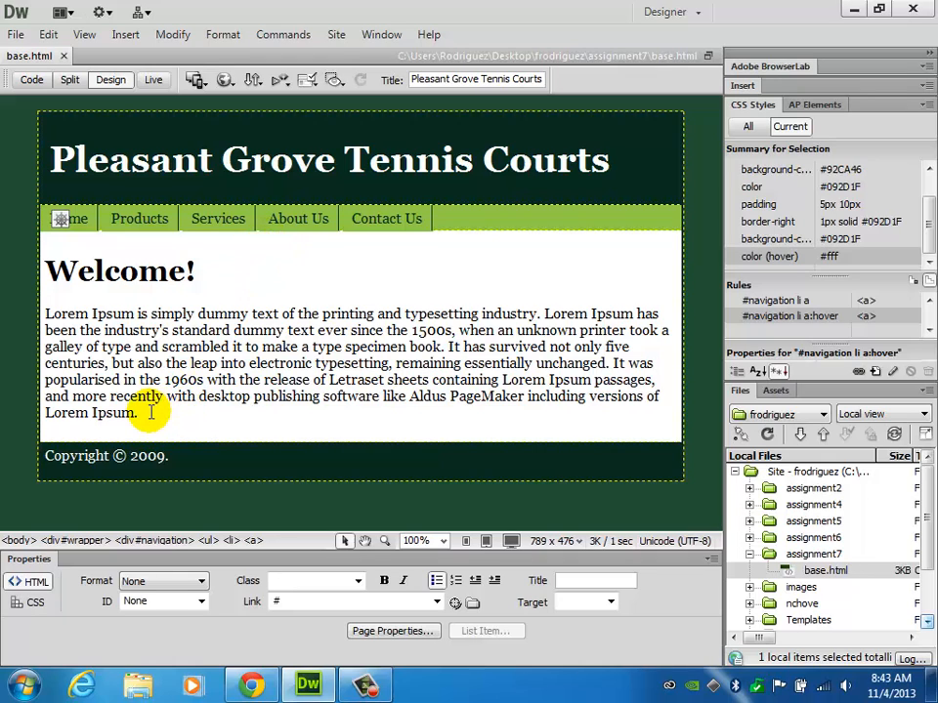
pyautogui.click(81, 243)
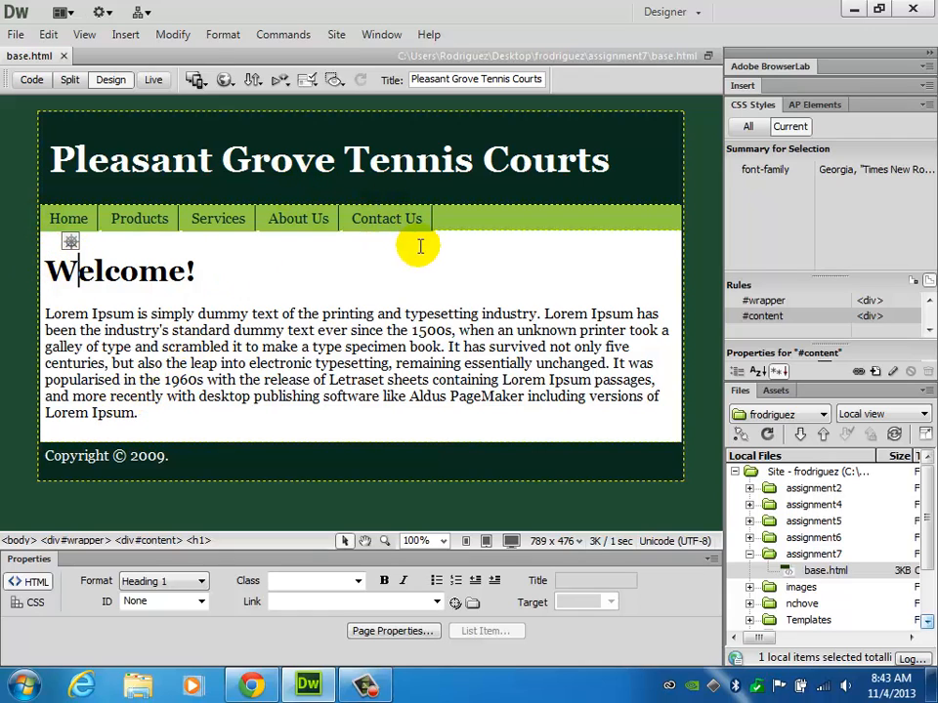
pyautogui.moveTo(609, 161); pyautogui.dragTo(47, 163)
pyautogui.moveTo(168, 455); pyautogui.dragTo(15, 442)
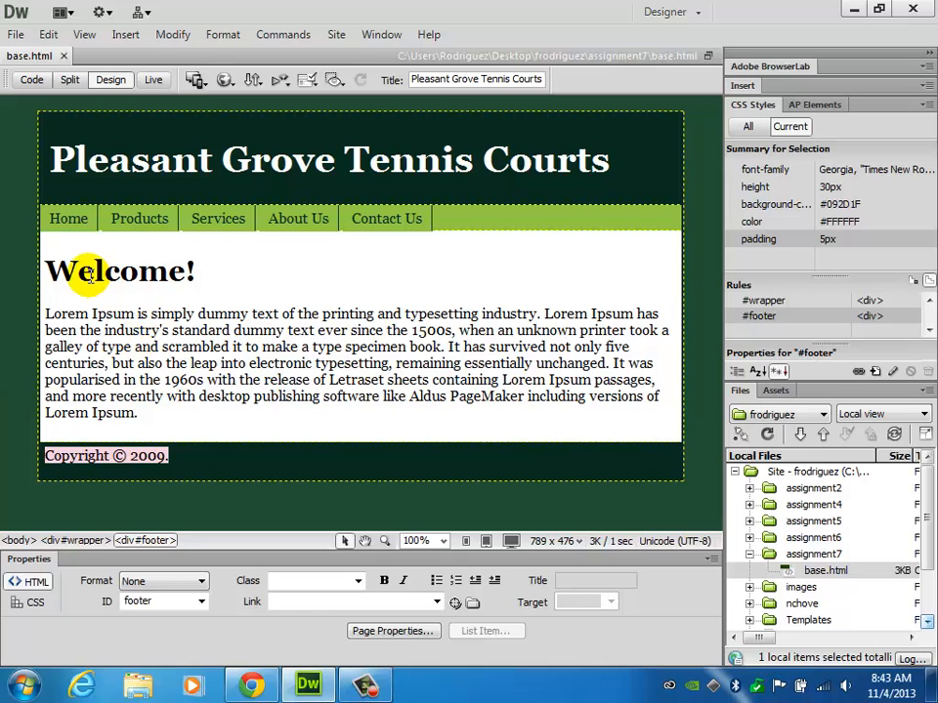
# Make the Welcome heading and the paragraph below it an editable template region, keeping the default region name.
pyautogui.click(44, 264)
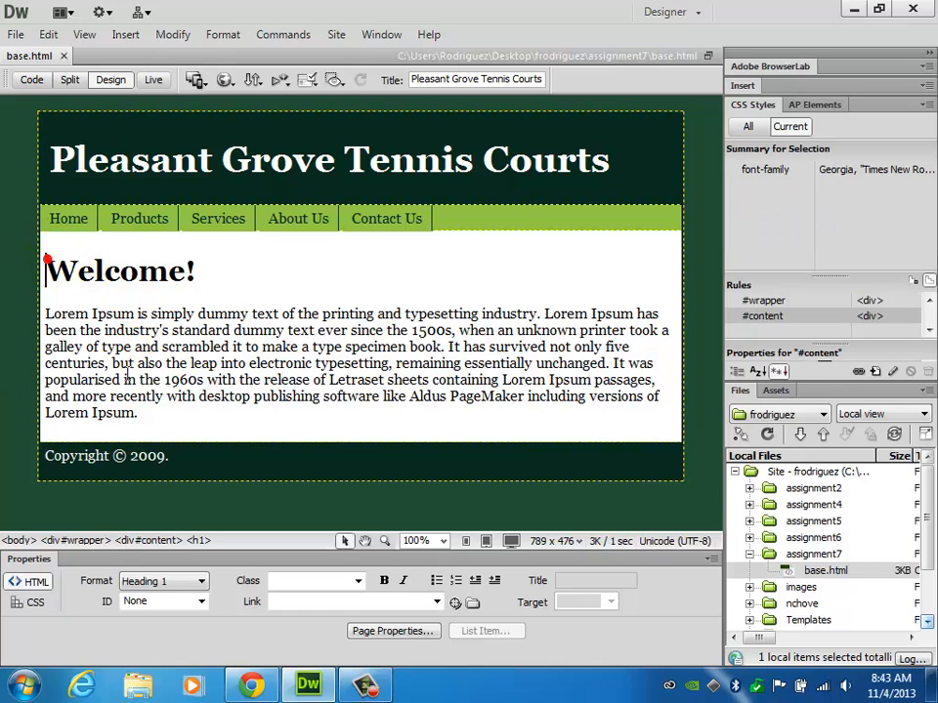
pyautogui.keyDown('shift'); pyautogui.click(171, 412); pyautogui.keyUp('shift')
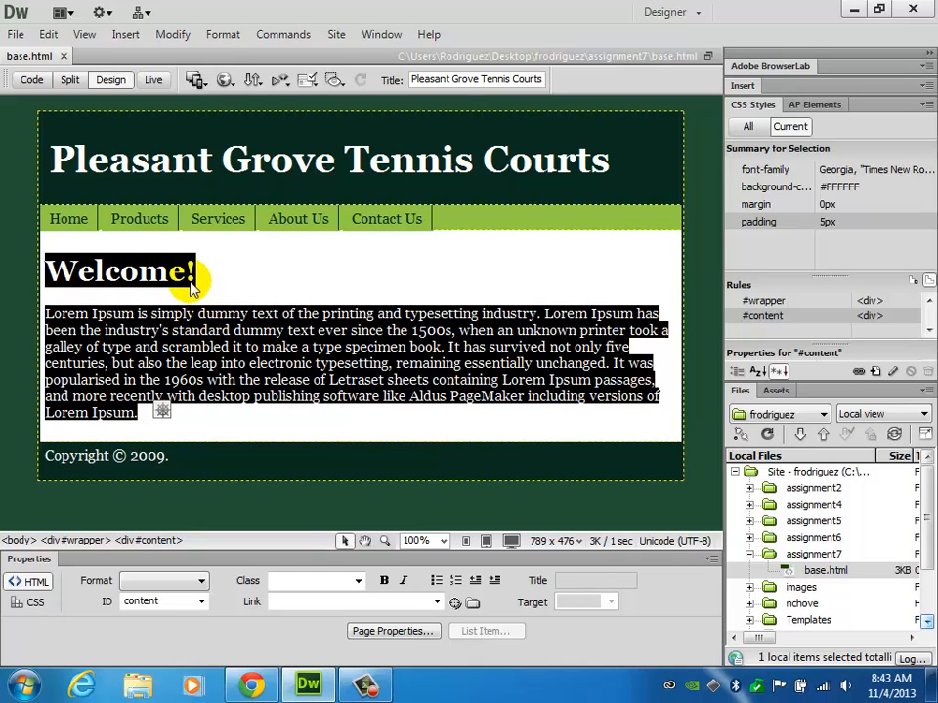
pyautogui.click(129, 35)
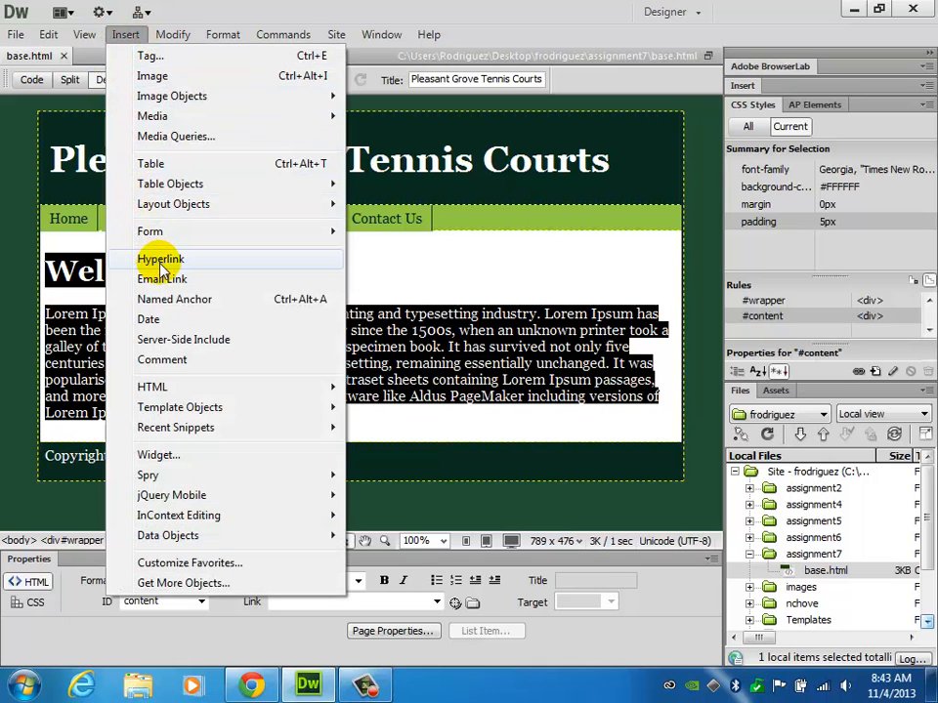
pyautogui.moveTo(202, 524)
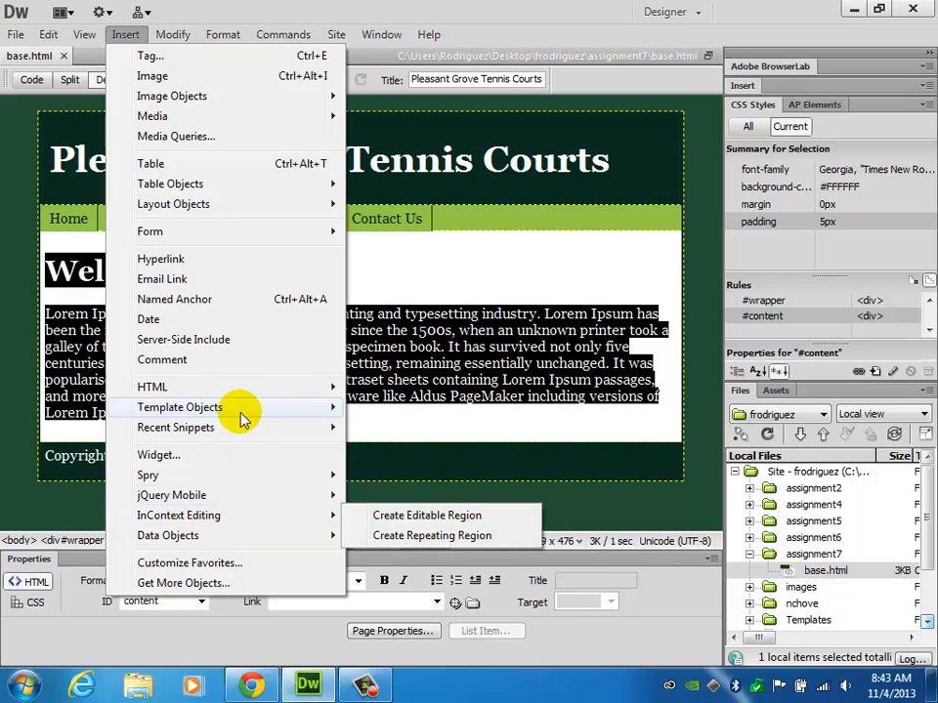
pyautogui.moveTo(238, 410)
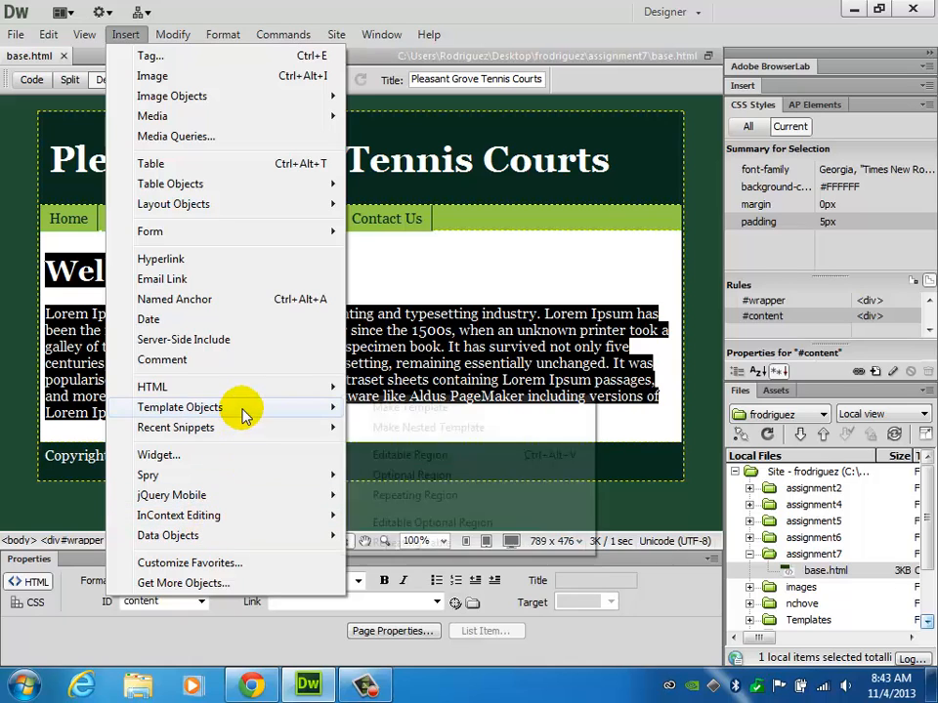
pyautogui.click(410, 463)
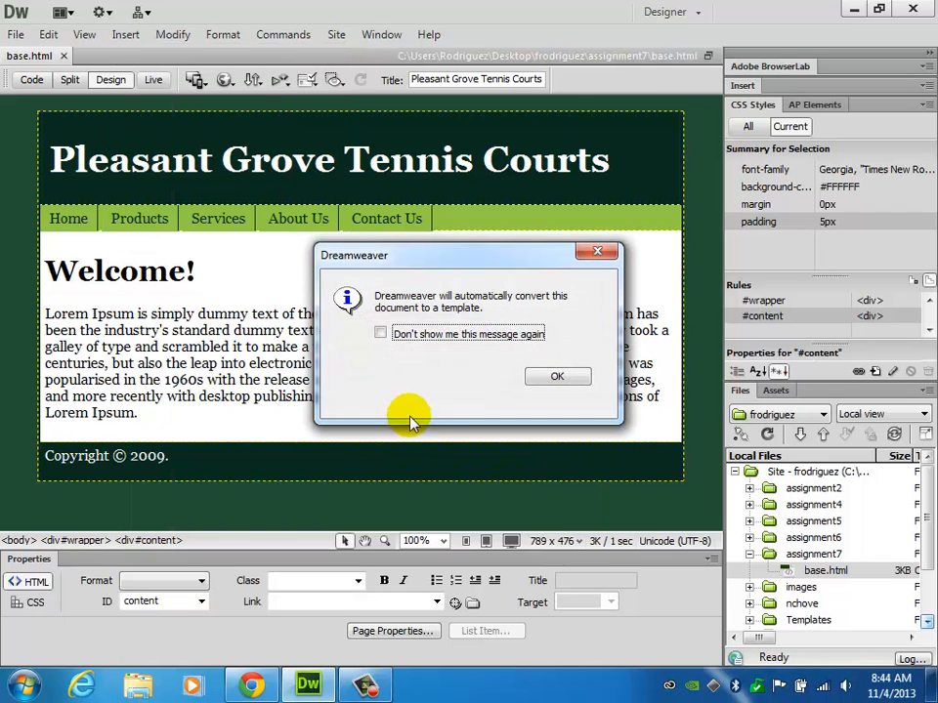
pyautogui.click(556, 378)
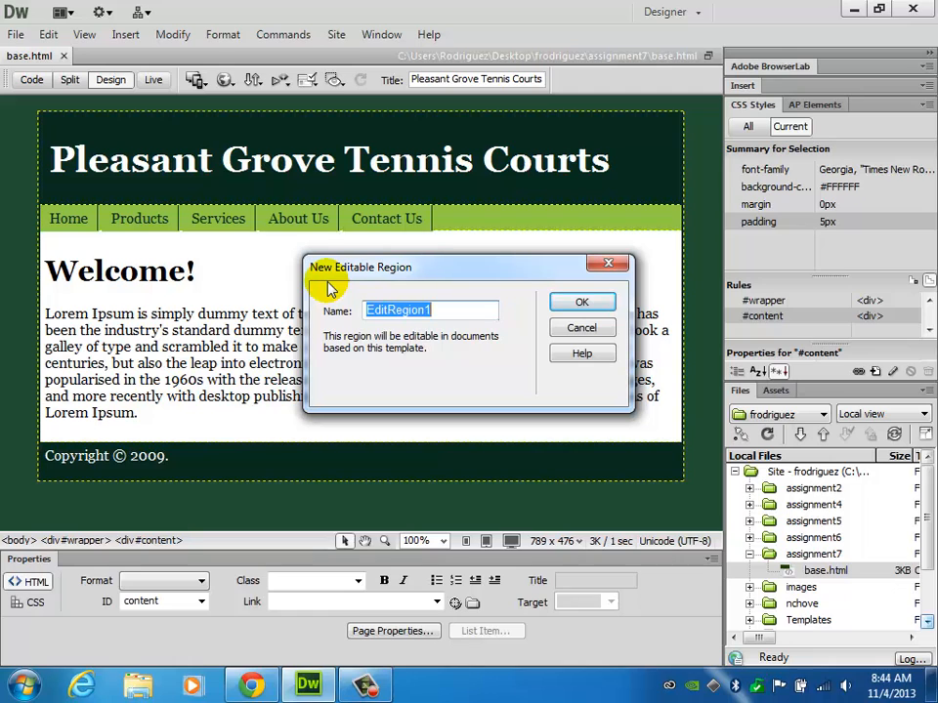
pyautogui.click(584, 304)
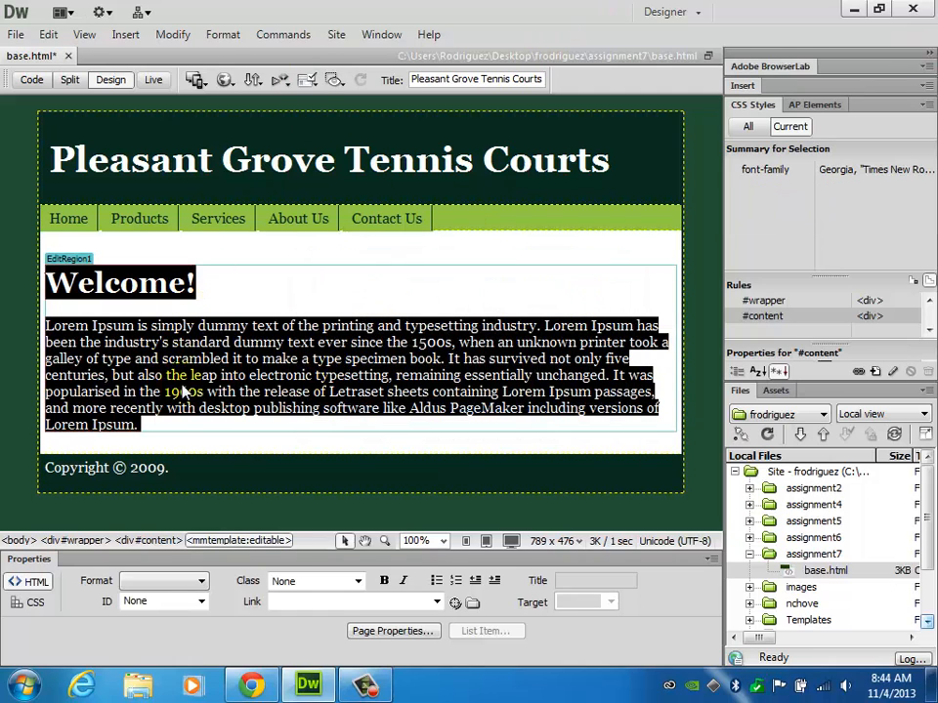
pyautogui.click(159, 358)
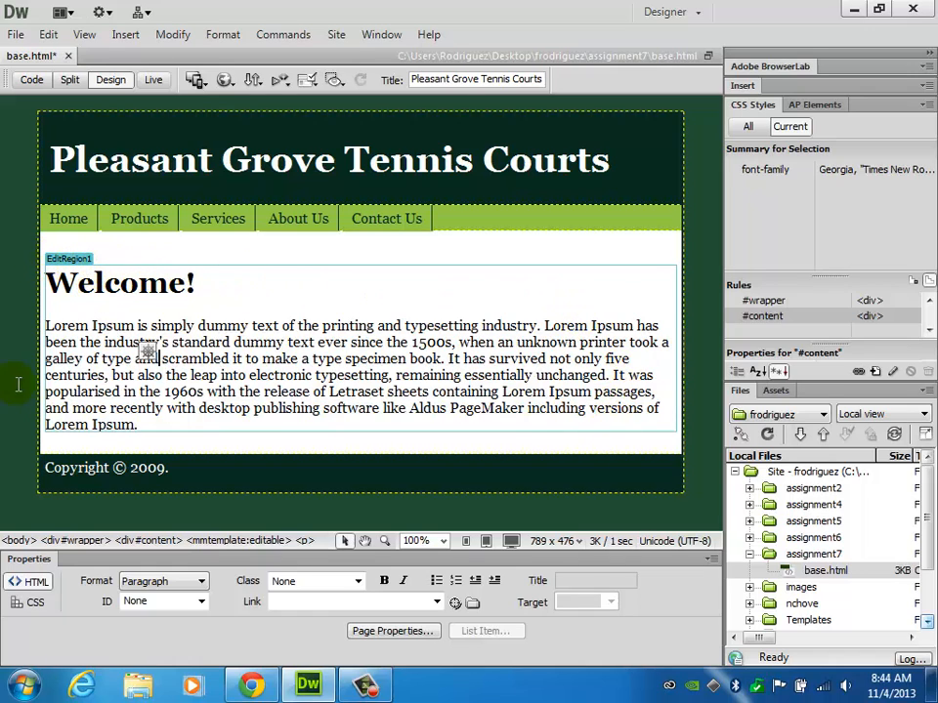
pyautogui.click(151, 418)
pyautogui.click(162, 423)
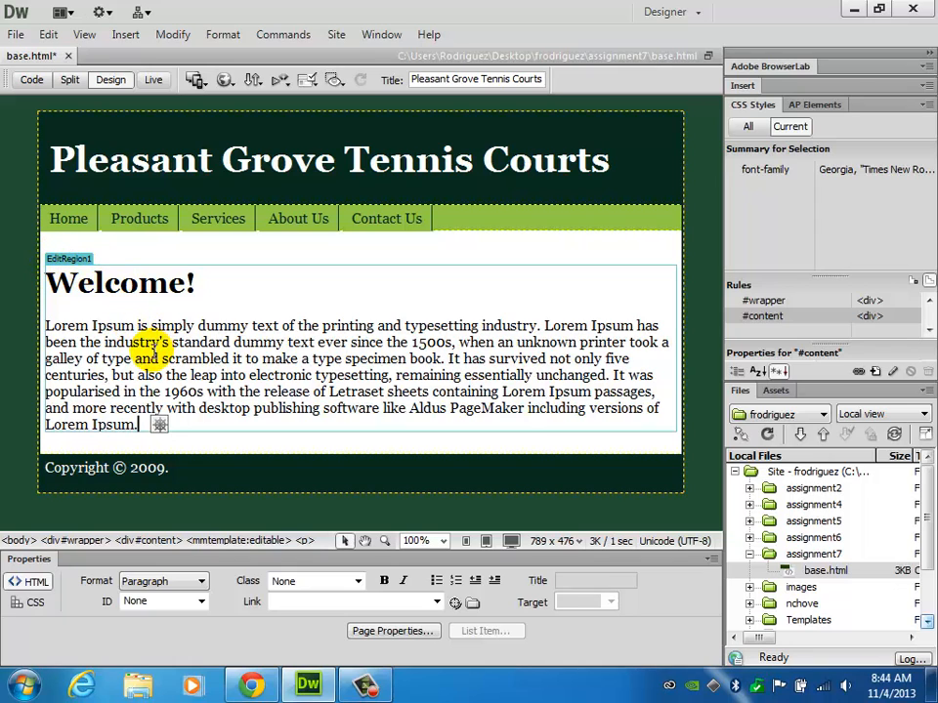
# Save the page as a template named baseTemplate in the current site and update its links.
pyautogui.click(19, 35)
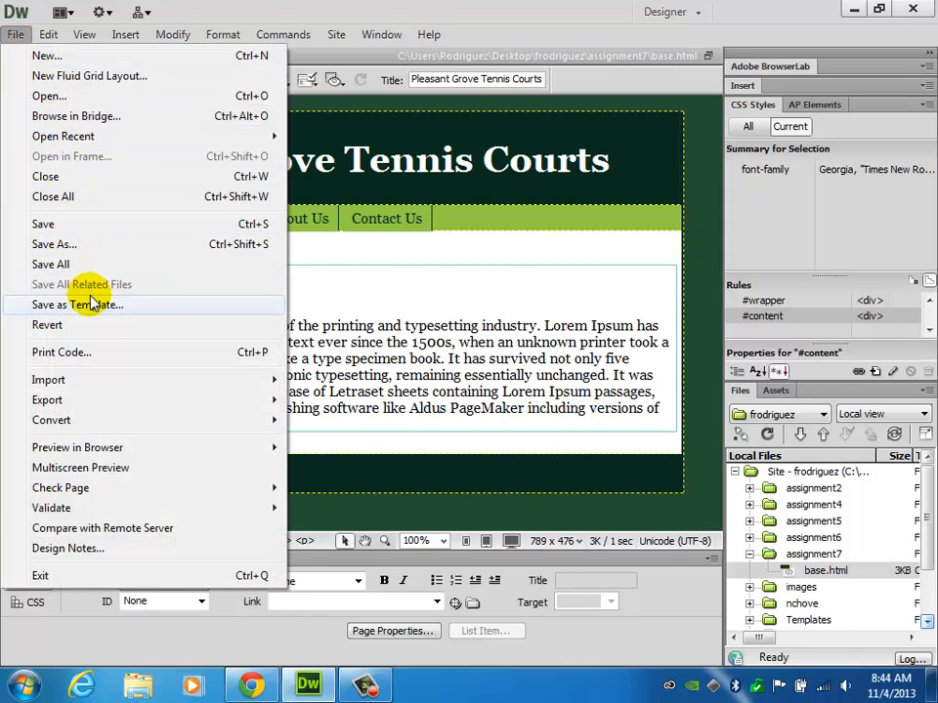
pyautogui.click(137, 313)
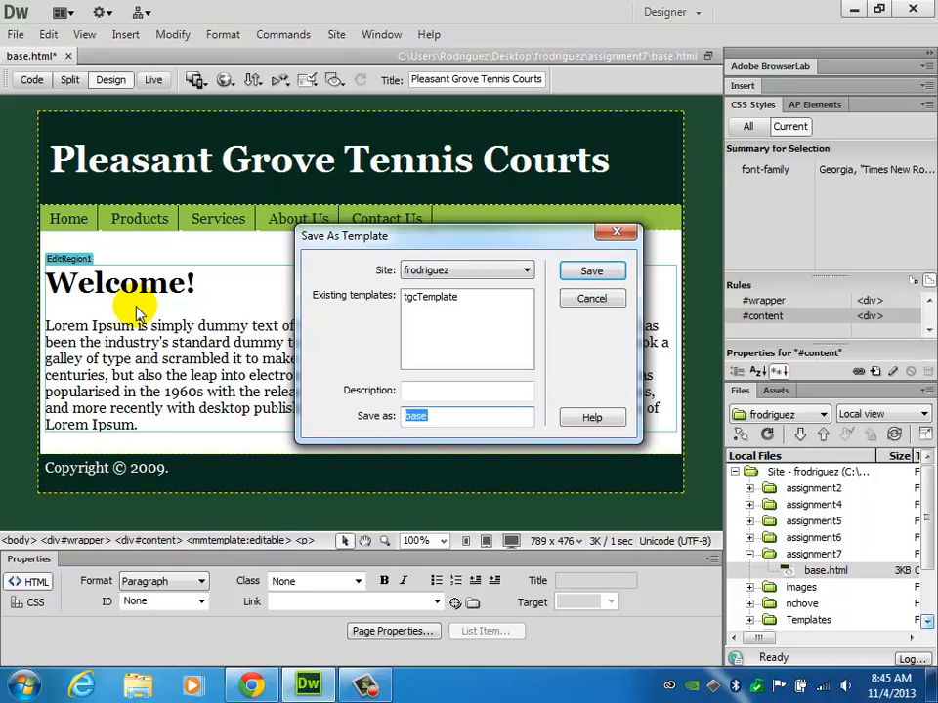
pyautogui.click(459, 272)
pyautogui.click(460, 277)
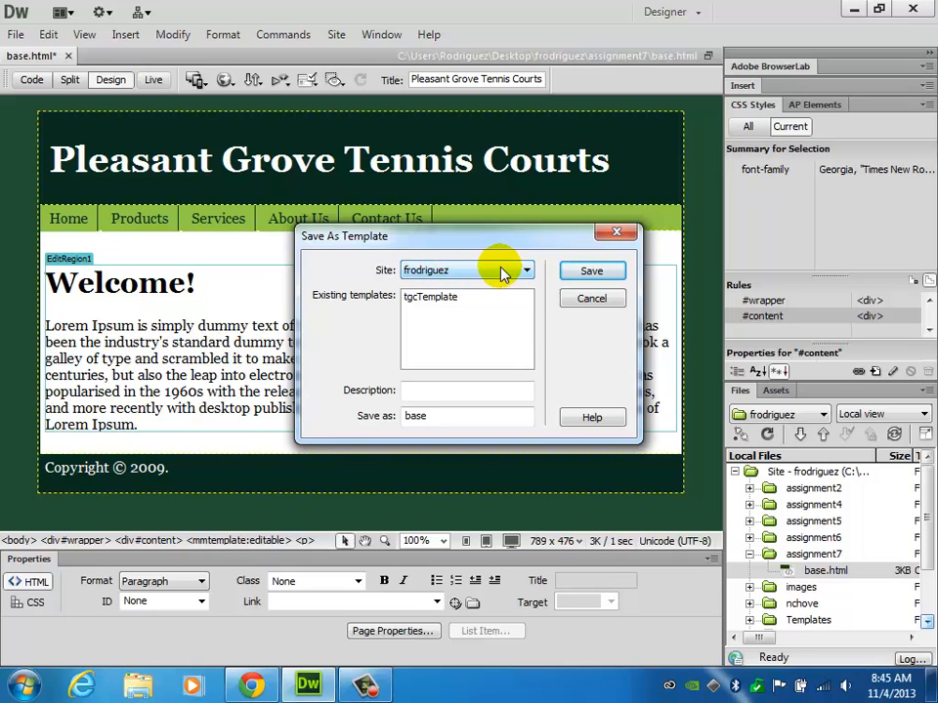
pyautogui.click(427, 415)
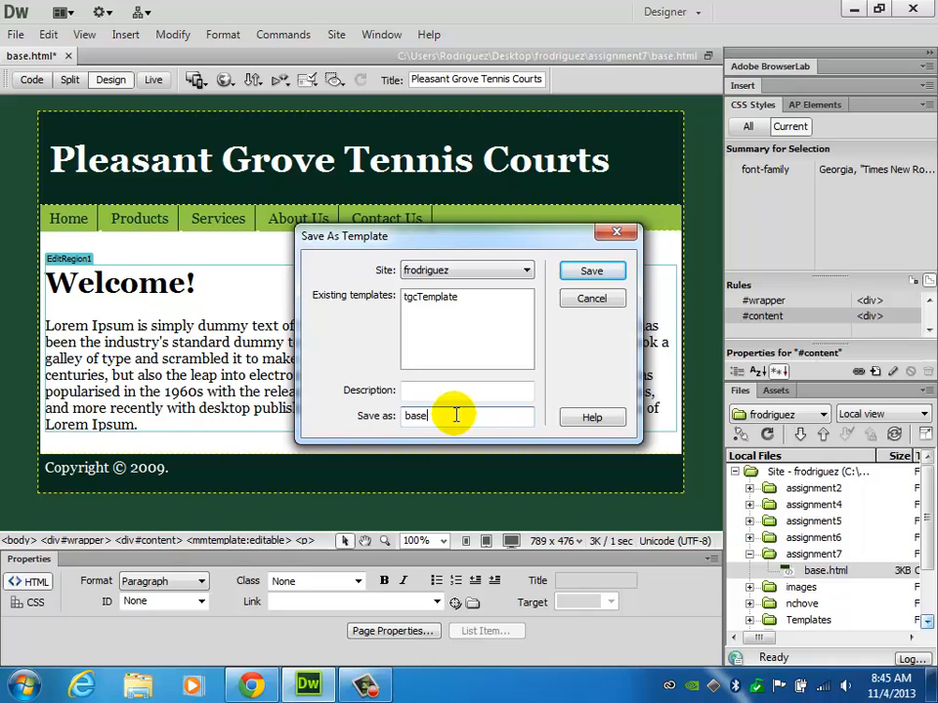
pyautogui.write('Template')
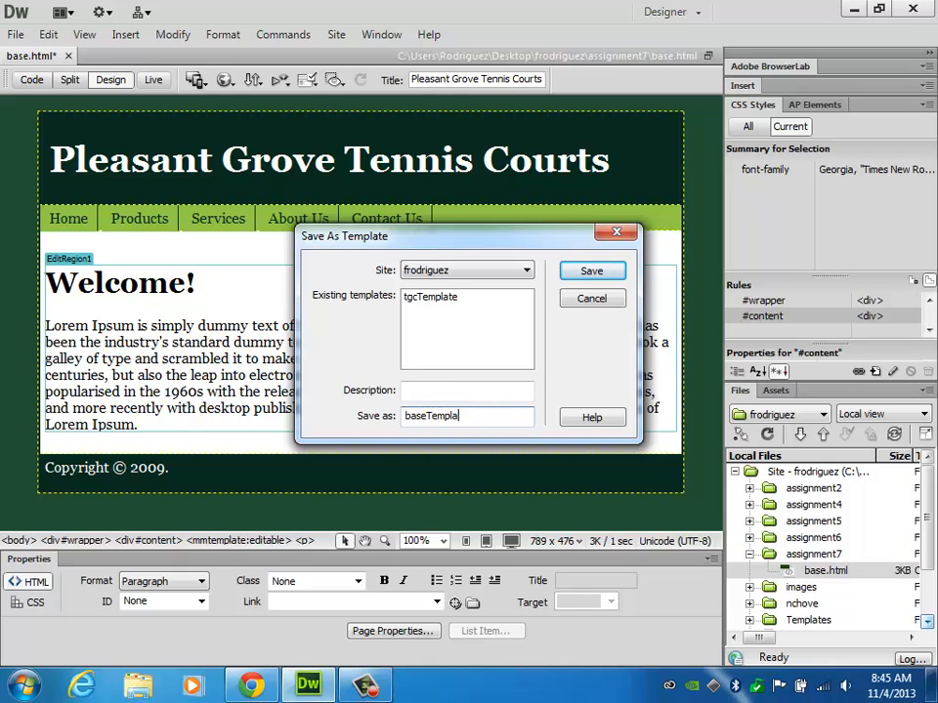
pyautogui.click(598, 273)
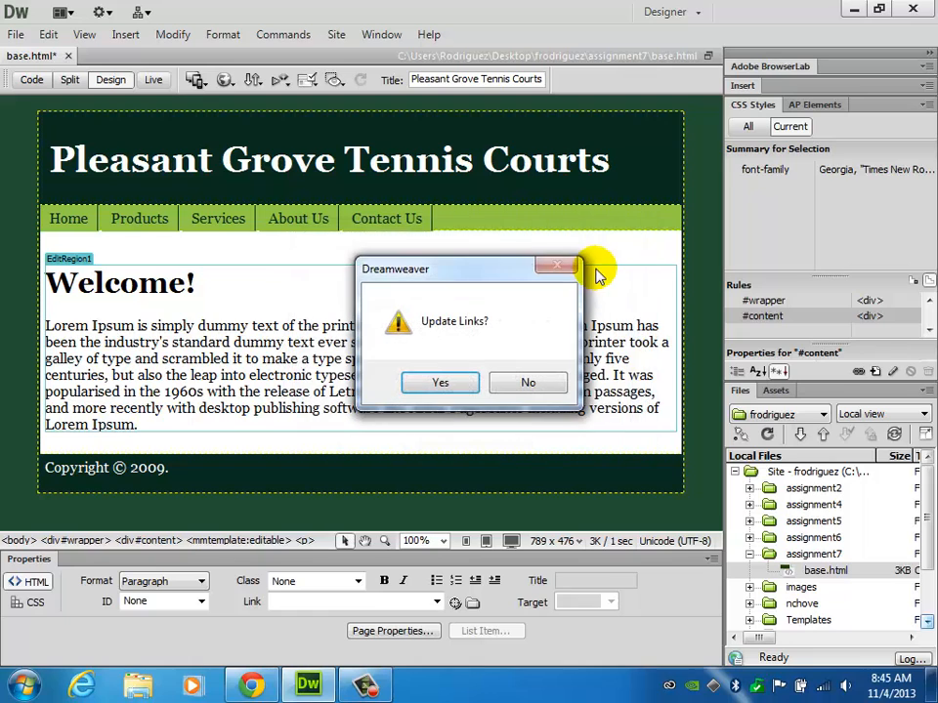
pyautogui.click(441, 383)
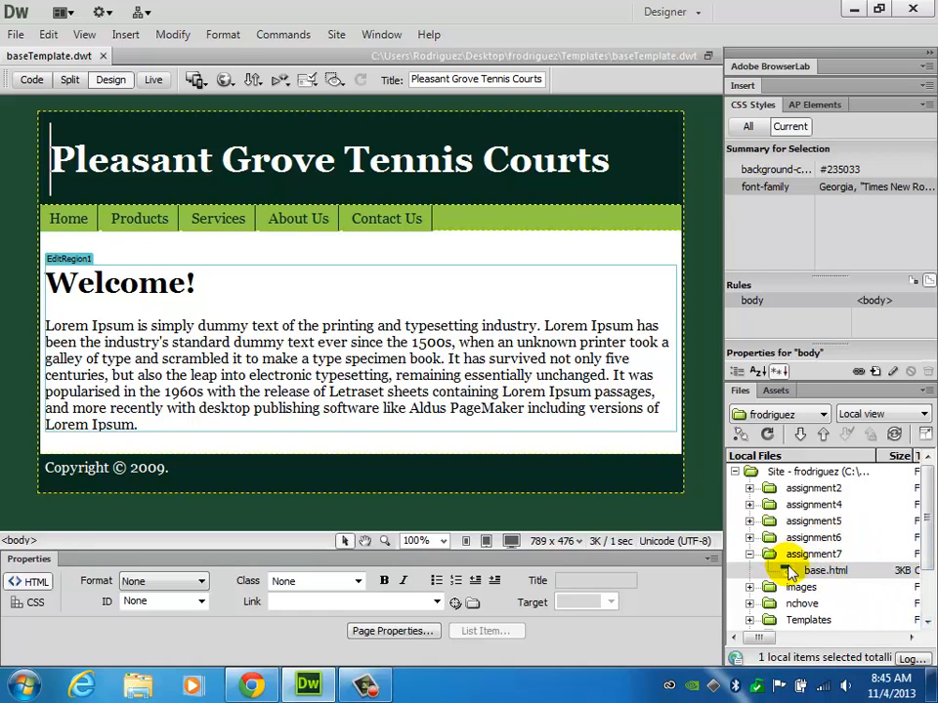
# Expand the site's Templates folder to check the saved template files, and locate the original base.html in the assignment7 folder.
pyautogui.scroll(-2, 928, 512)
pyautogui.click(921, 502)
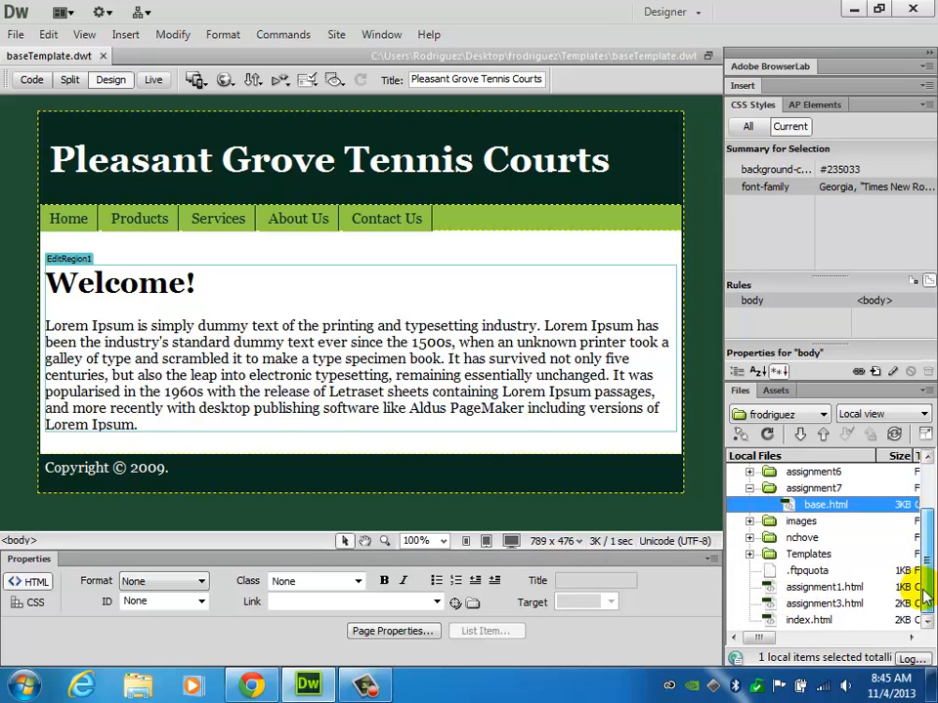
pyautogui.click(749, 554)
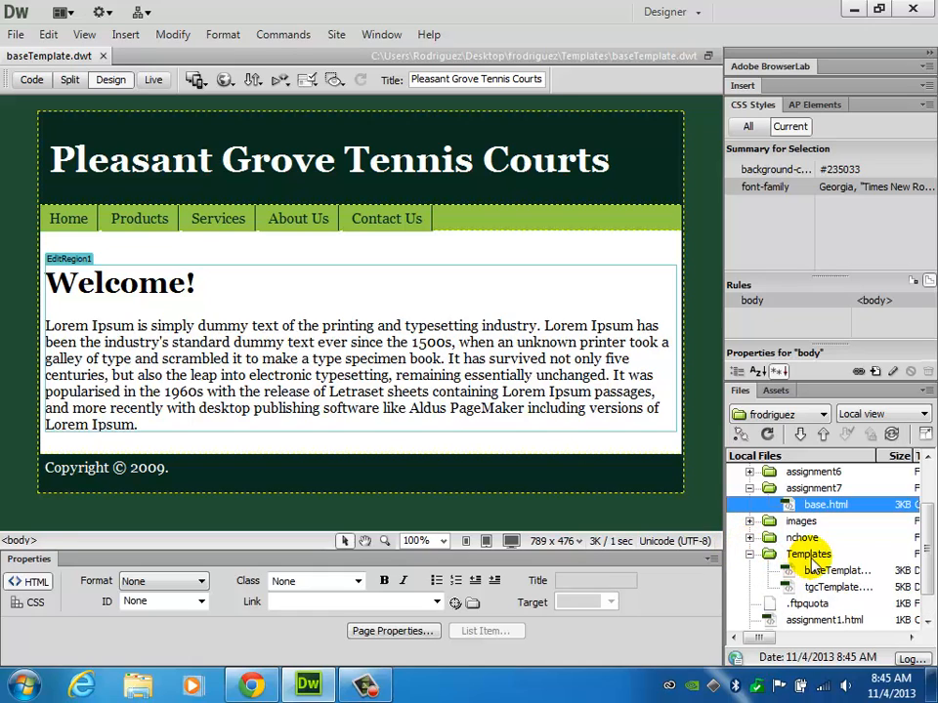
pyautogui.click(811, 555)
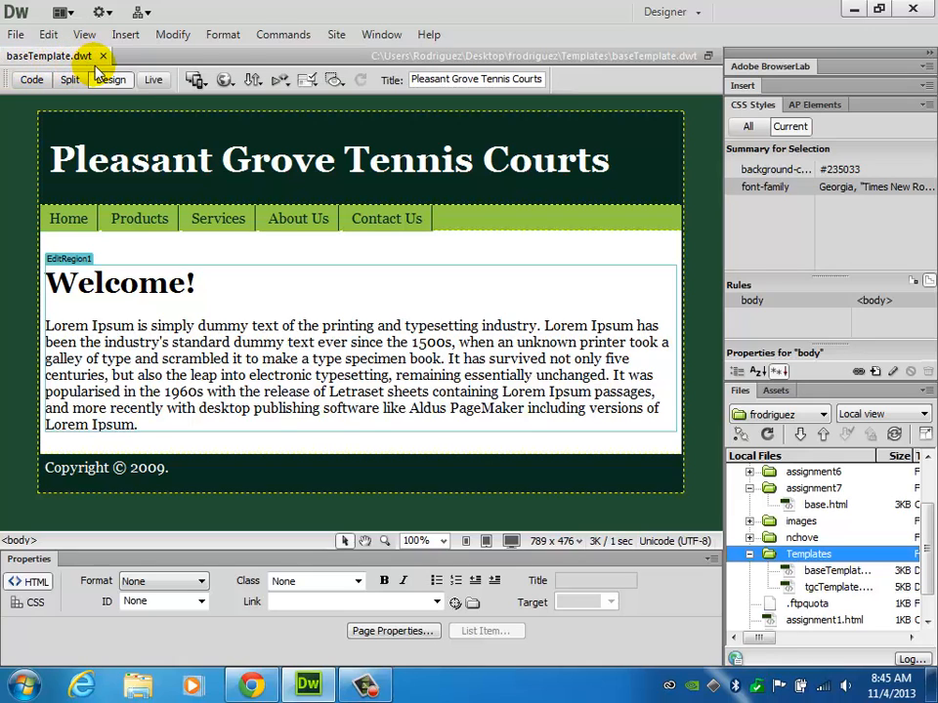
pyautogui.click(832, 506)
pyautogui.click(834, 508)
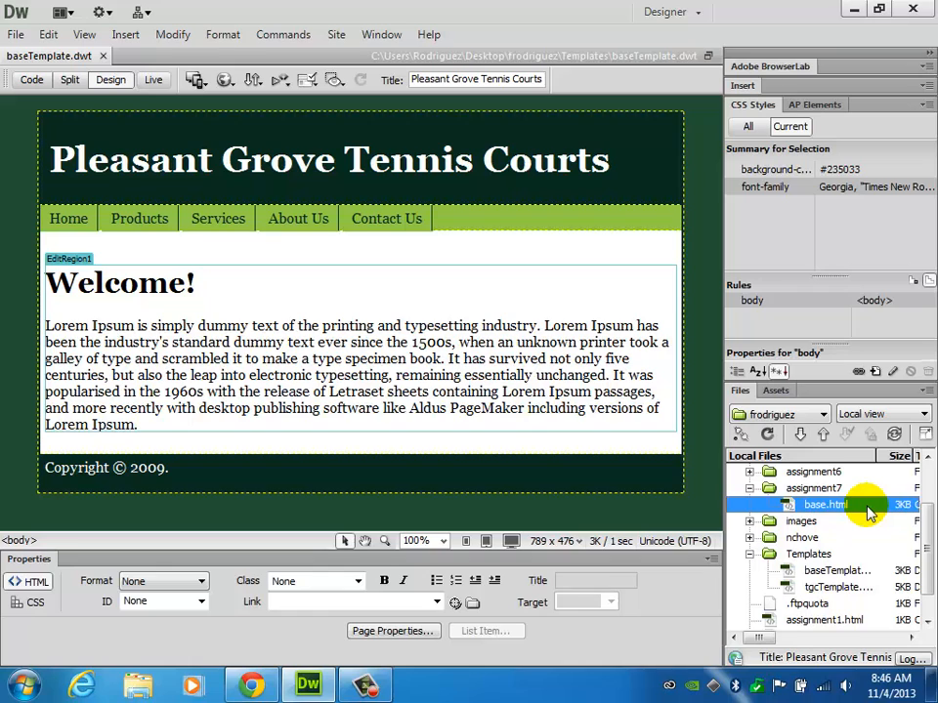
pyautogui.click(826, 504)
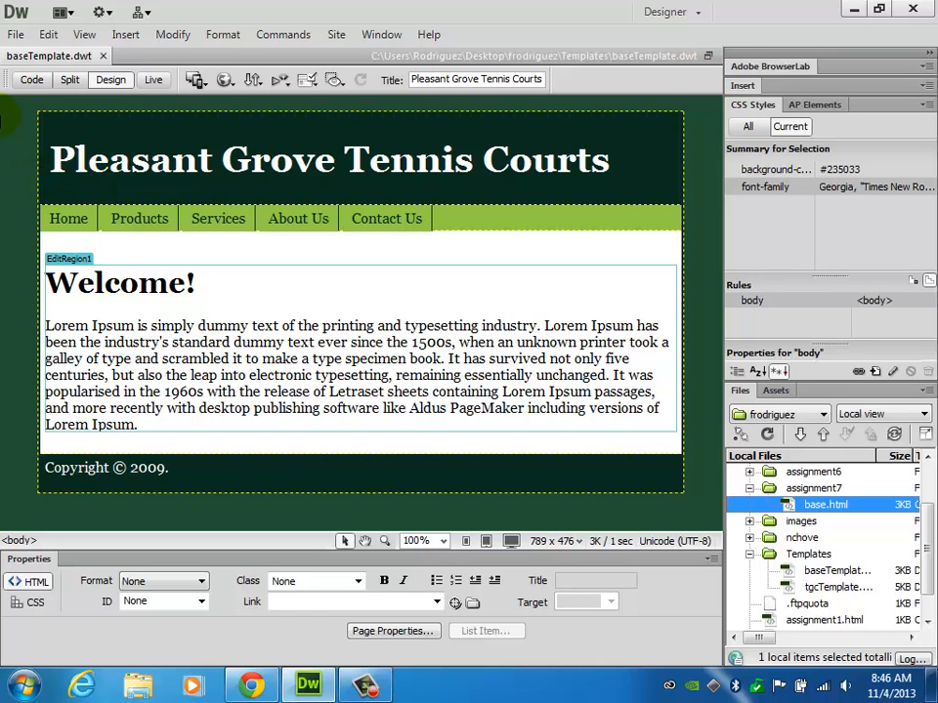
# Create a new page from the site's baseTemplate, keeping the option to update the page when the template changes.
pyautogui.click(16, 37)
pyautogui.click(17, 35)
pyautogui.click(16, 33)
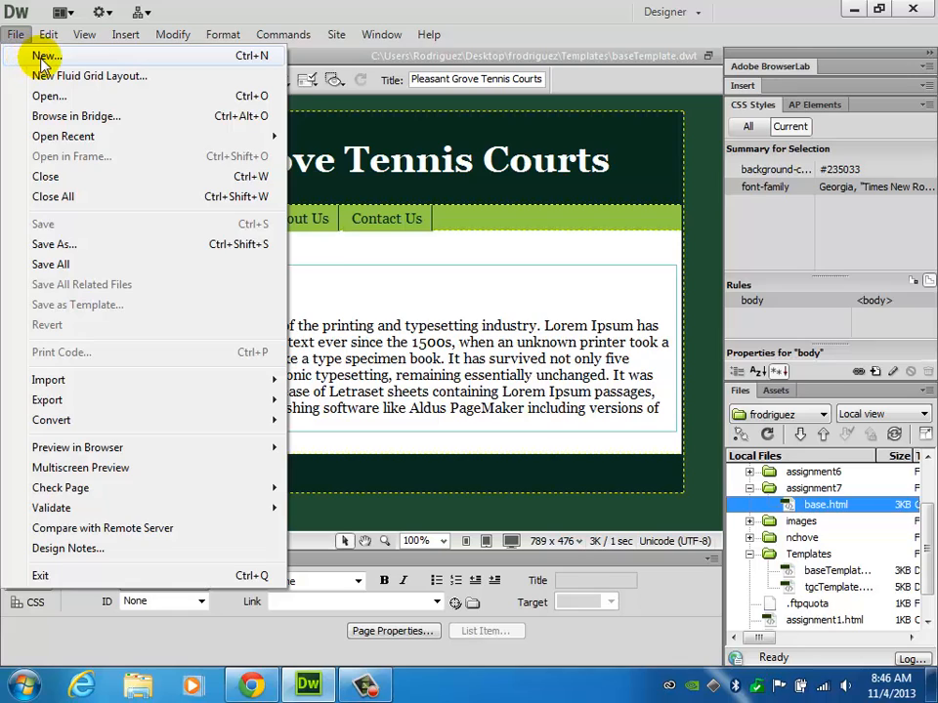
pyautogui.click(43, 58)
pyautogui.click(164, 151)
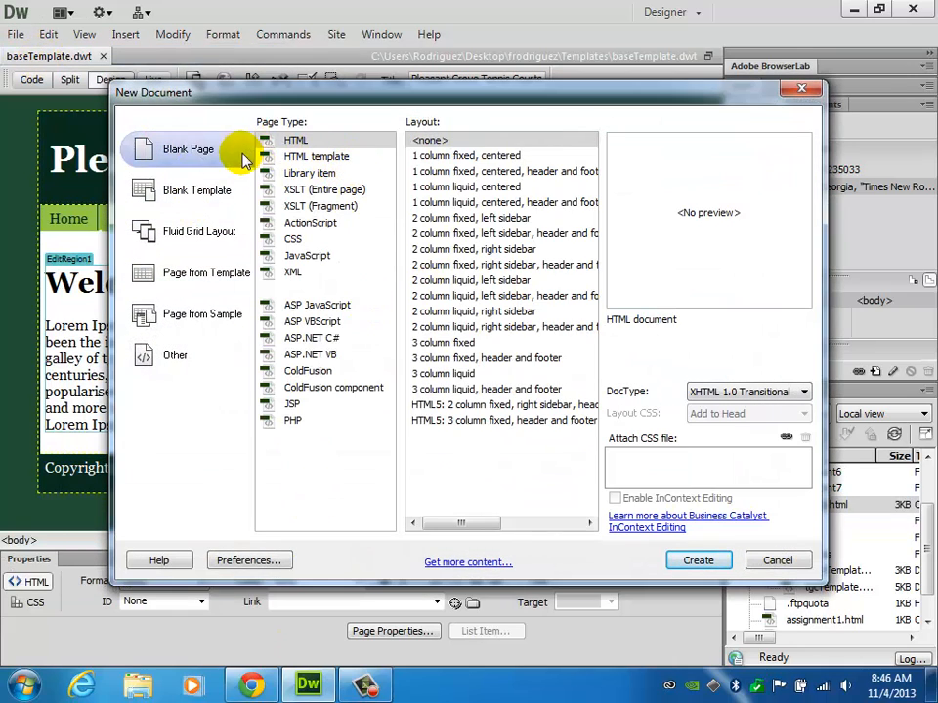
pyautogui.click(207, 282)
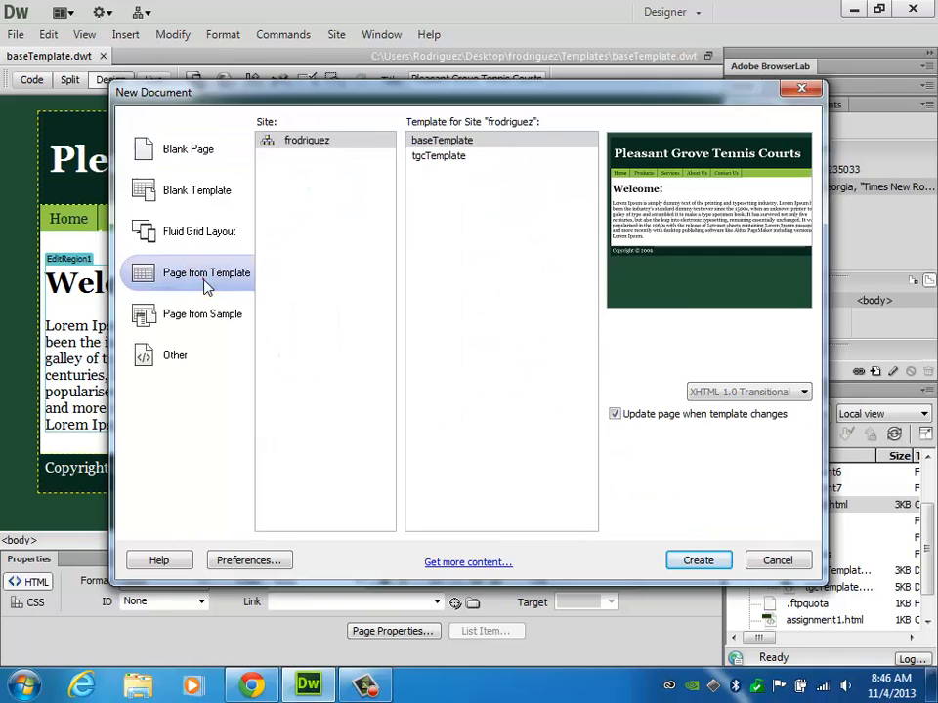
pyautogui.click(205, 274)
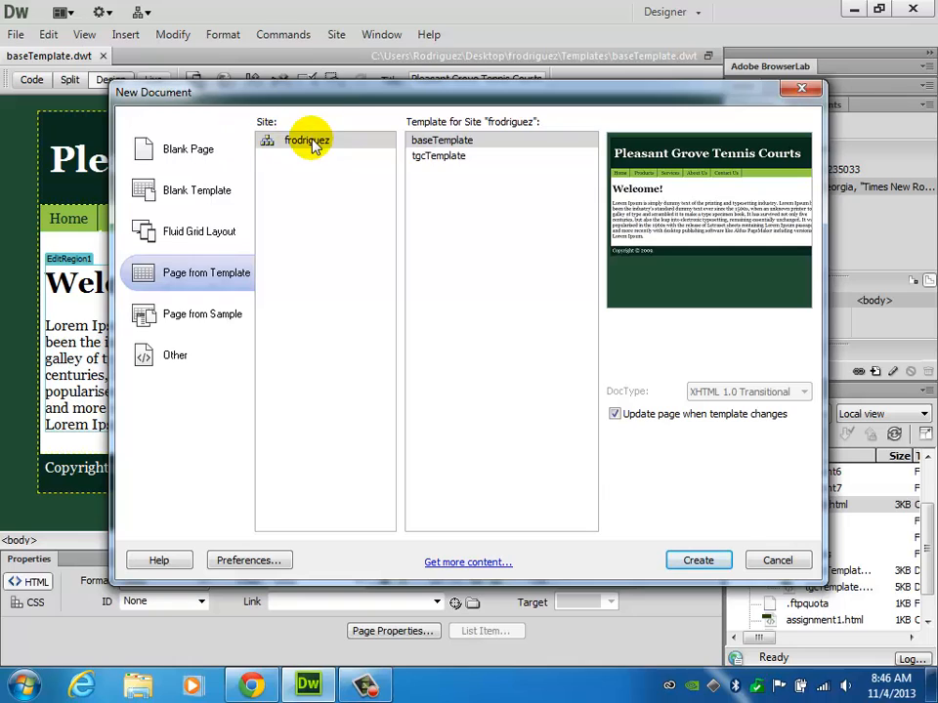
pyautogui.click(455, 144)
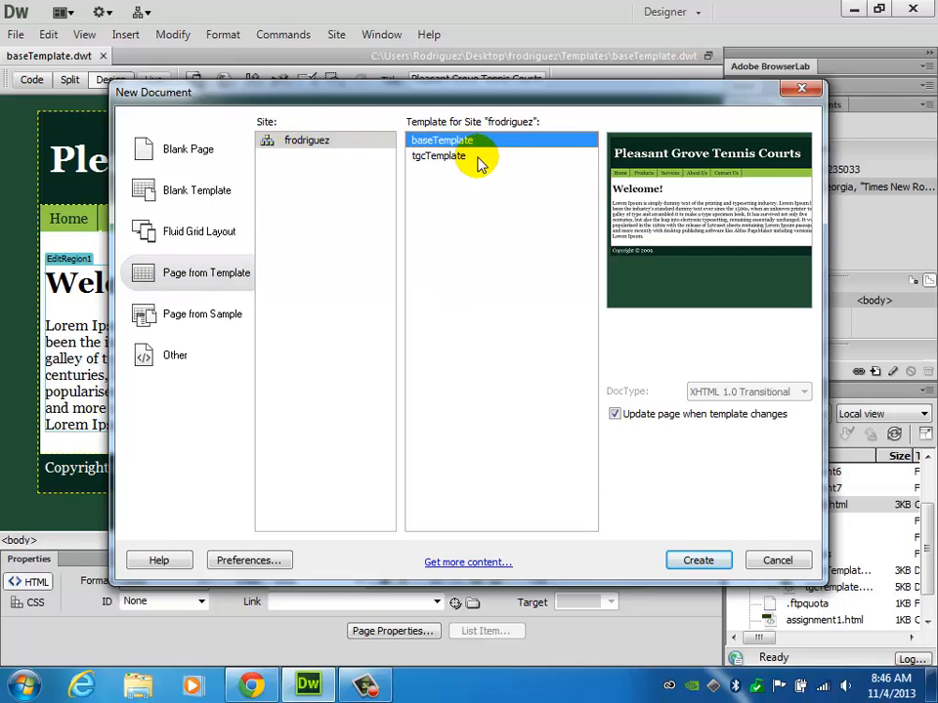
pyautogui.click(470, 153)
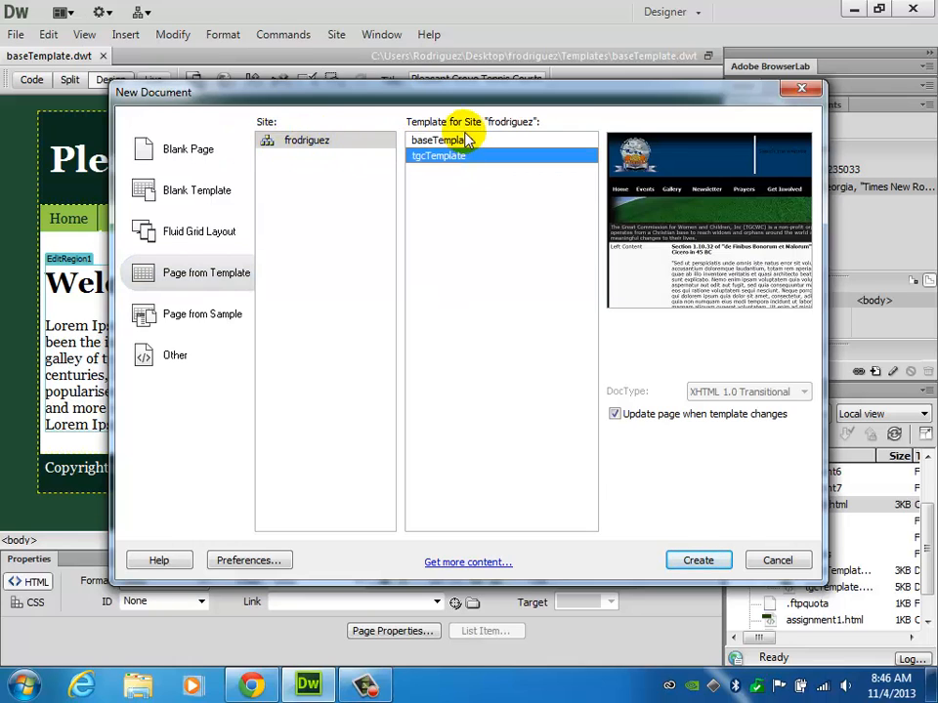
pyautogui.click(473, 142)
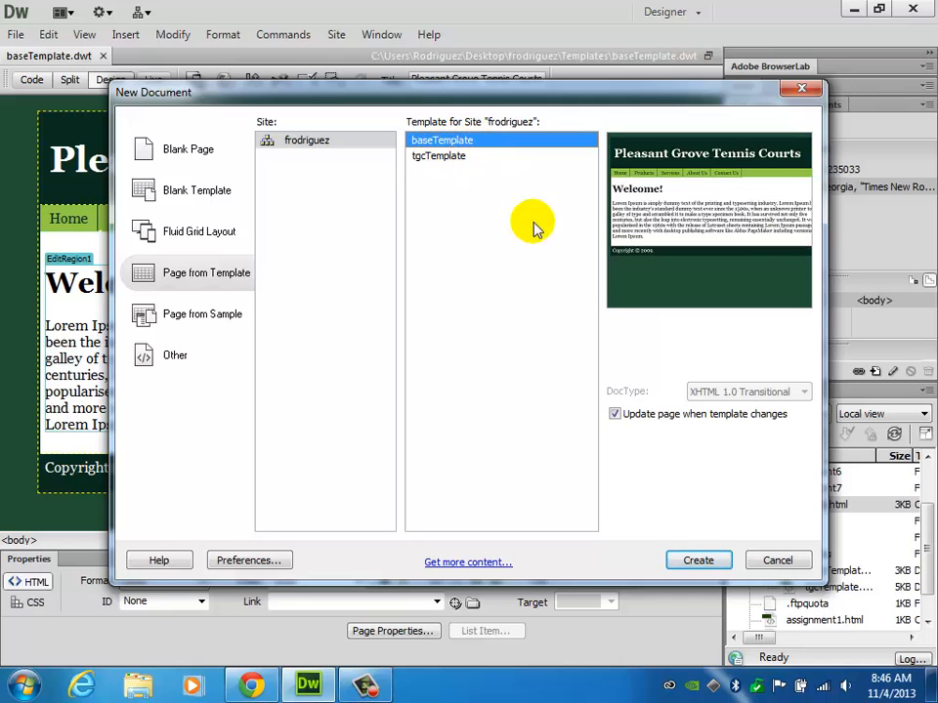
pyautogui.click(709, 565)
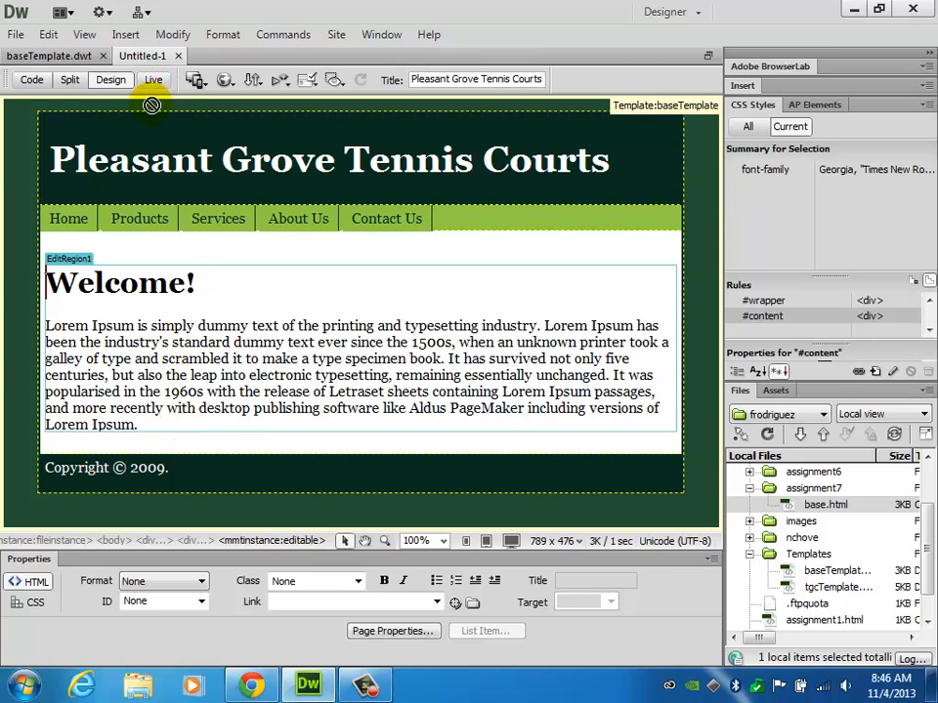
# Save the new template-based page as index.html in the assignment7 folder.
pyautogui.click(15, 33)
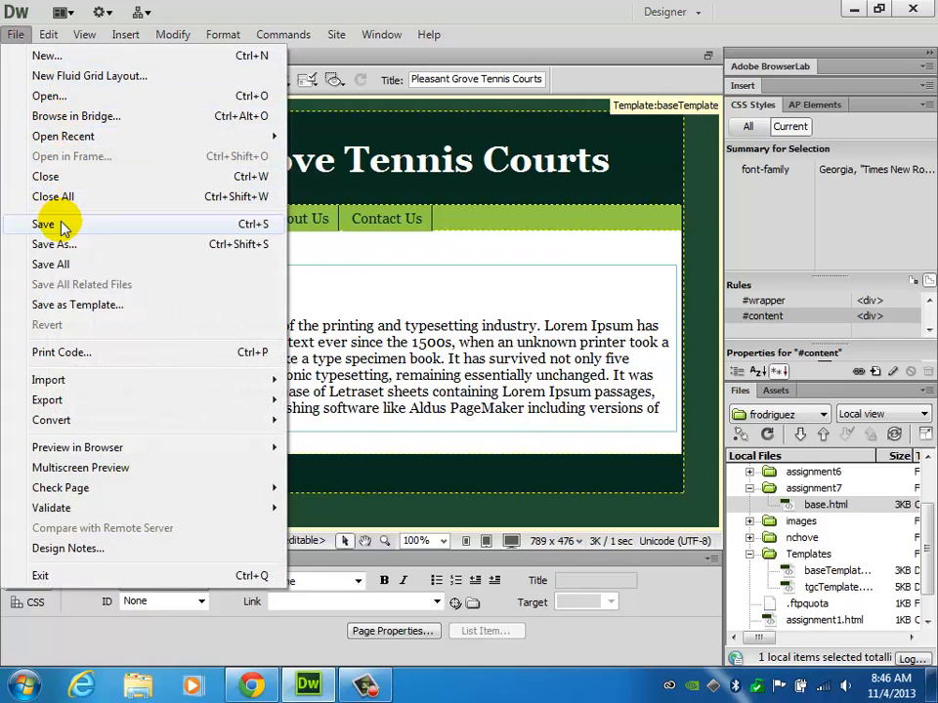
pyautogui.click(44, 224)
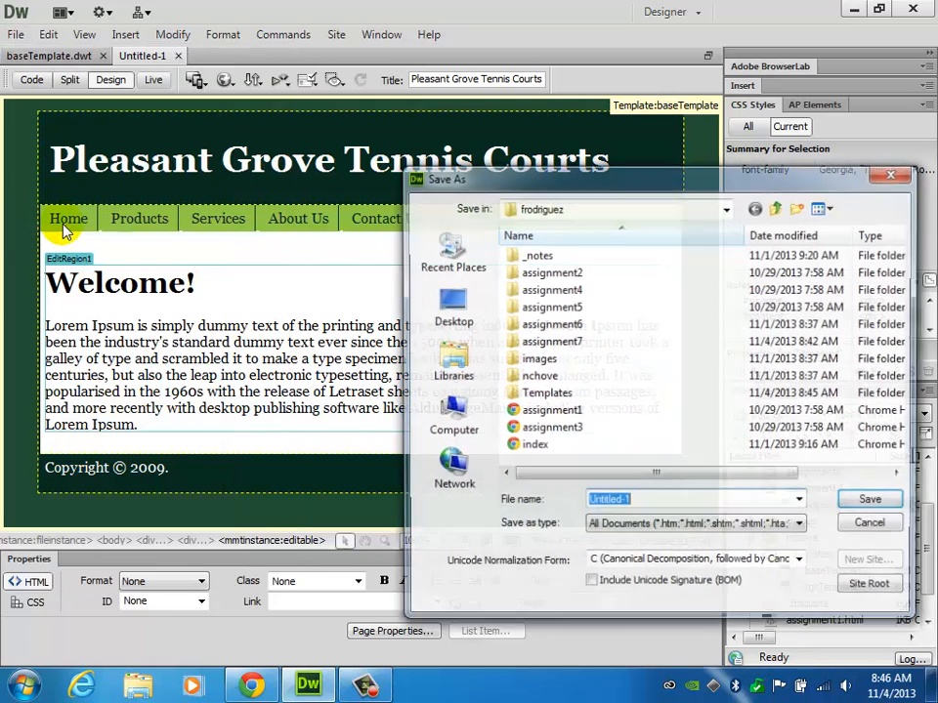
pyautogui.doubleClick(576, 344)
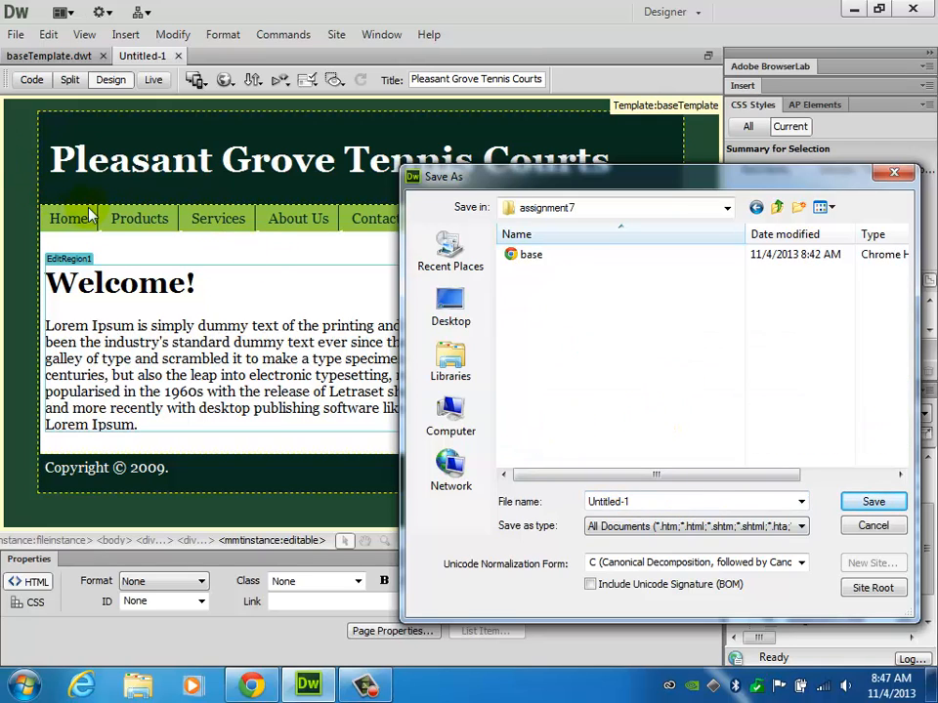
pyautogui.moveTo(661, 500); pyautogui.dragTo(452, 450)
pyautogui.write('index.html')
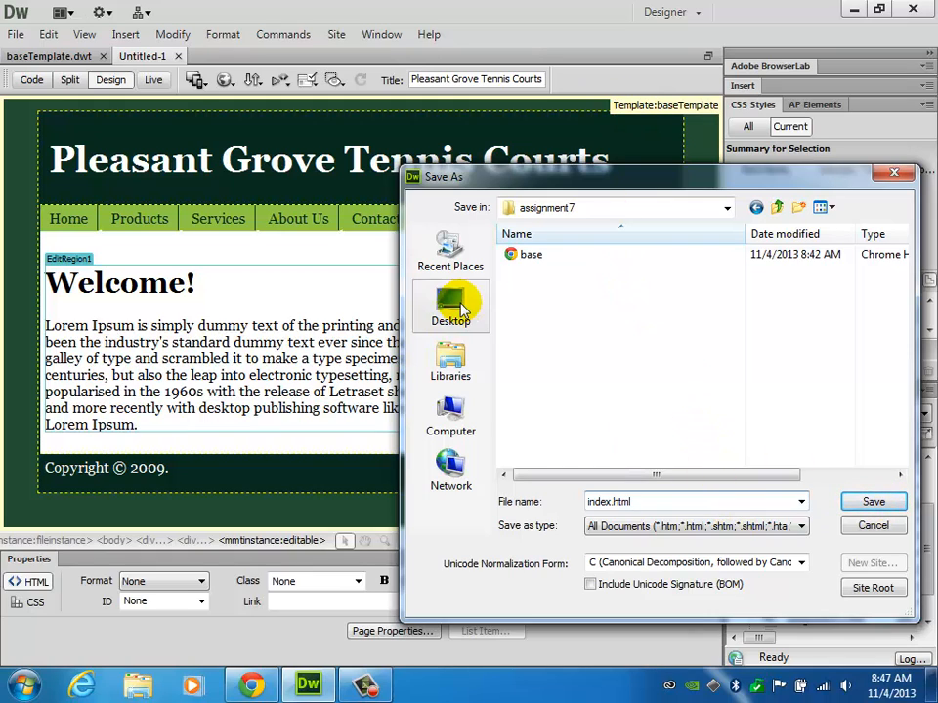
pyautogui.click(885, 503)
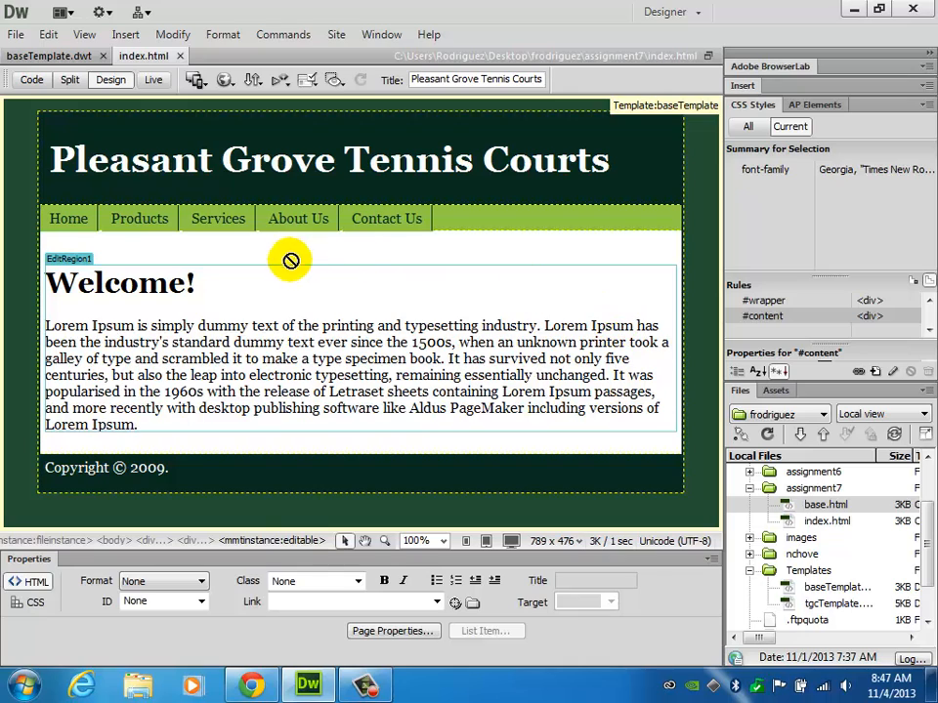
# Change the Welcome heading in the editable region to "Welcome to our home page!".
pyautogui.click(185, 283)
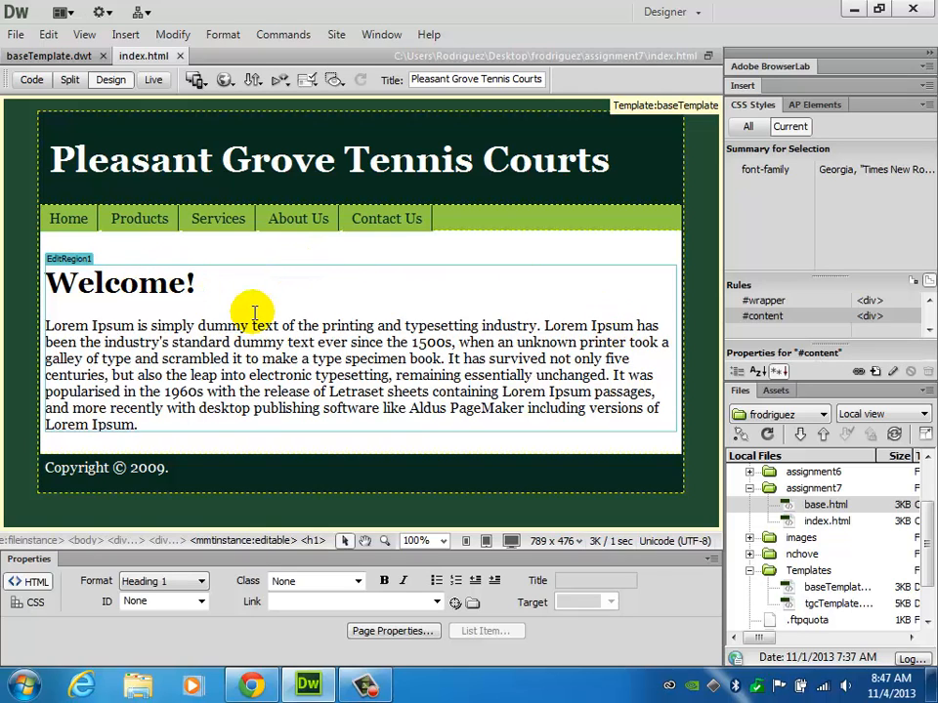
pyautogui.write('to ou')
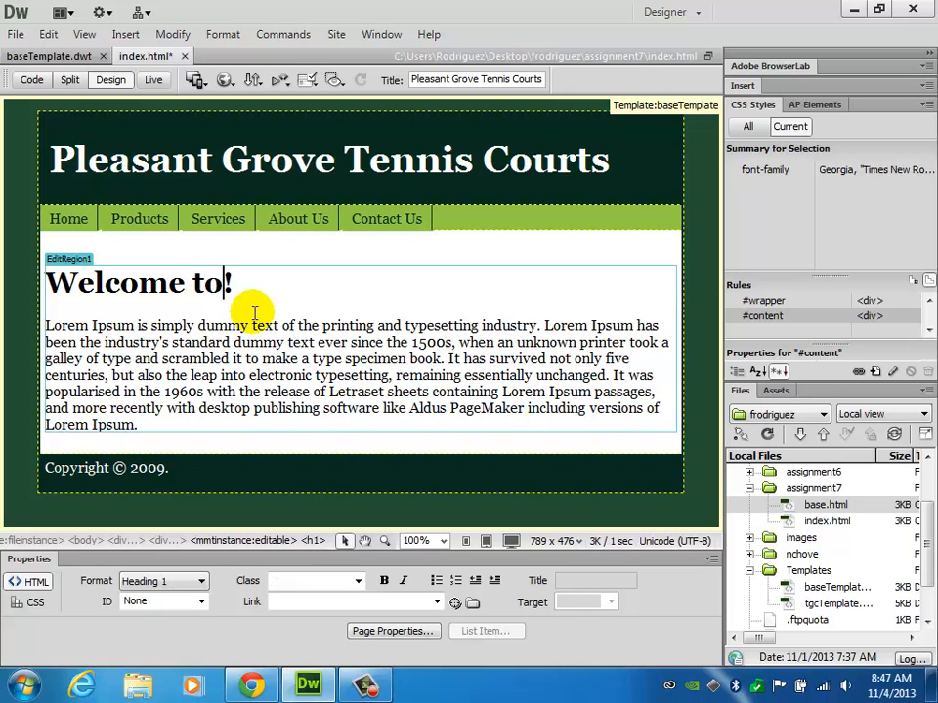
pyautogui.write('r home pag')
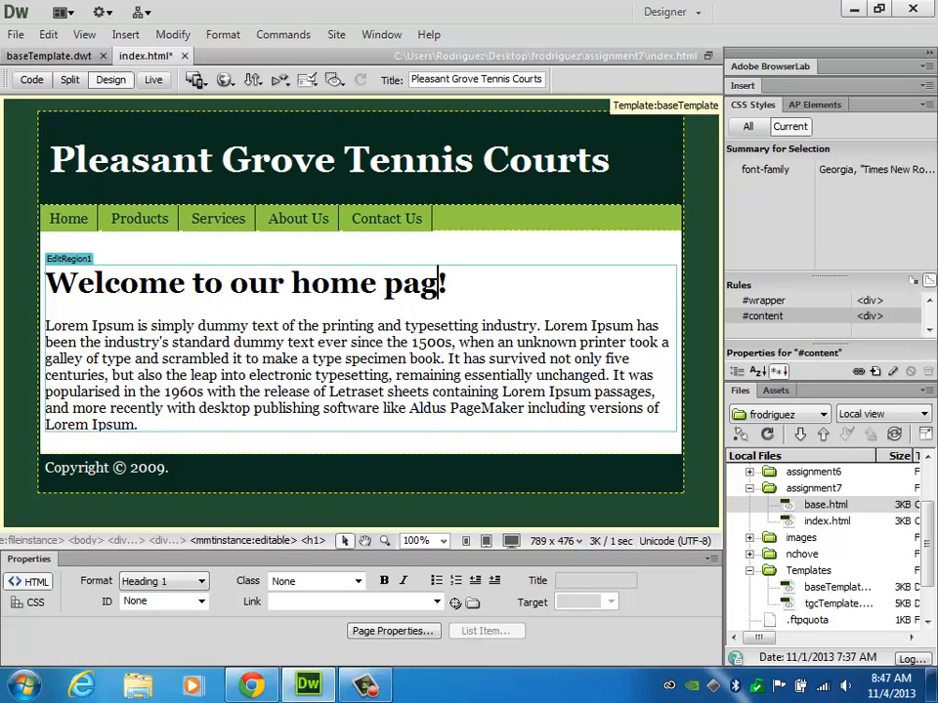
pyautogui.write('e')
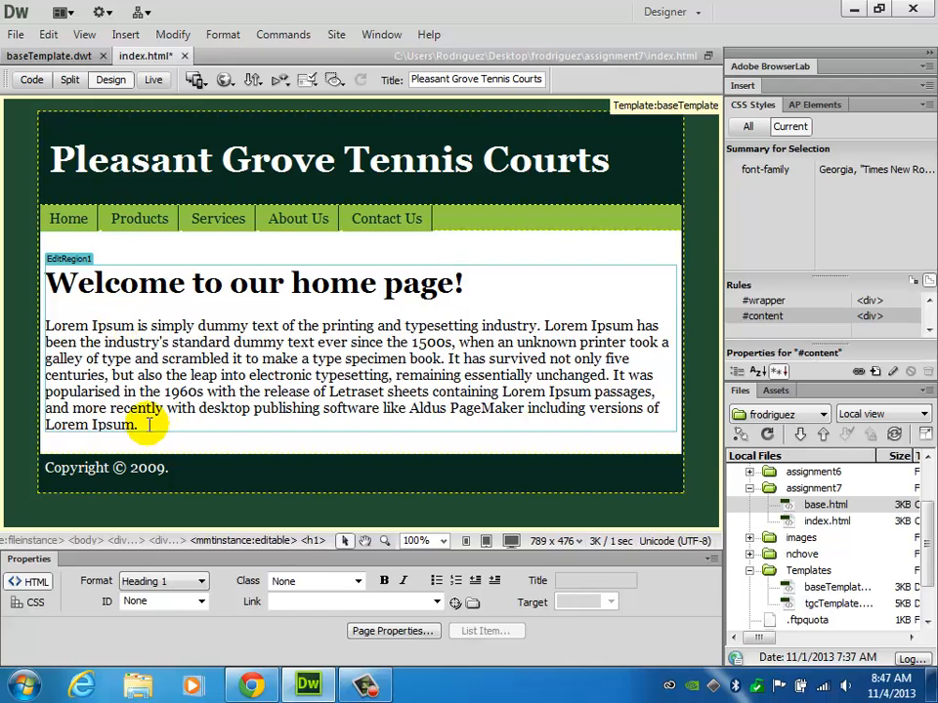
# Duplicate the Lorem Ipsum paragraph as a second paragraph directly below the original in the editable region.
pyautogui.moveTo(148, 424); pyautogui.dragTo(17, 322)
pyautogui.hotkey('ctrl', 'c')
pyautogui.write('cz')
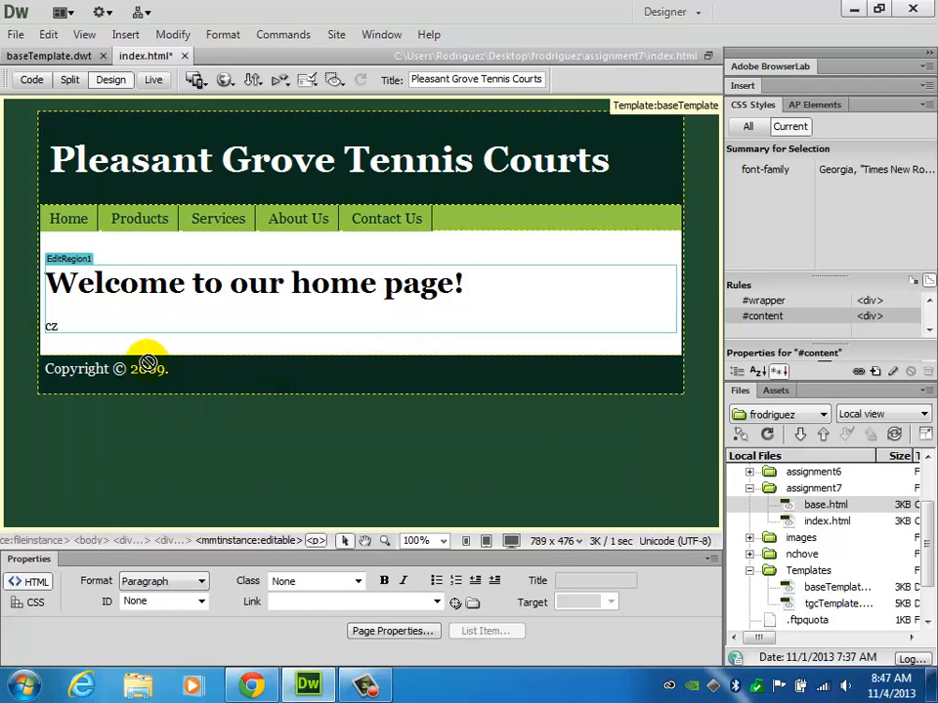
pyautogui.press('super')
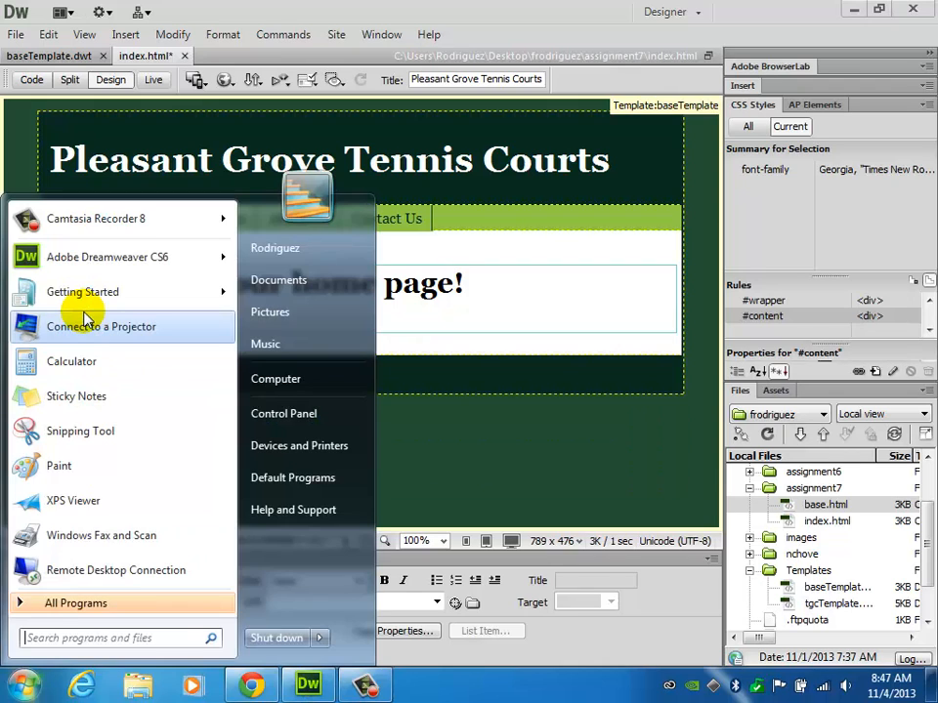
pyautogui.click(418, 9)
pyautogui.hotkey('ctrl', 'z')
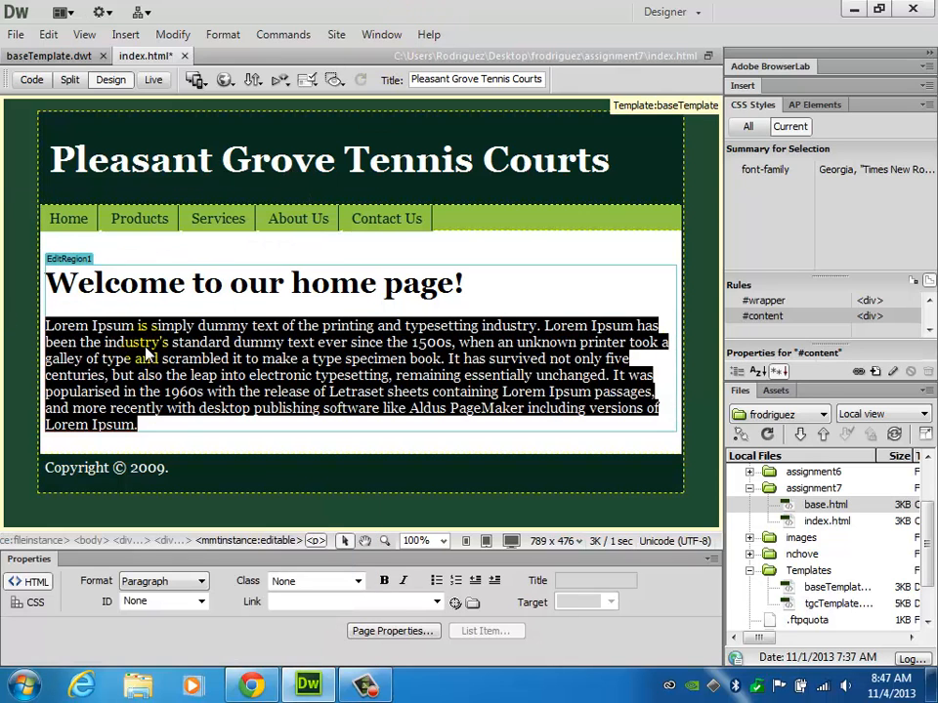
pyautogui.click(167, 419)
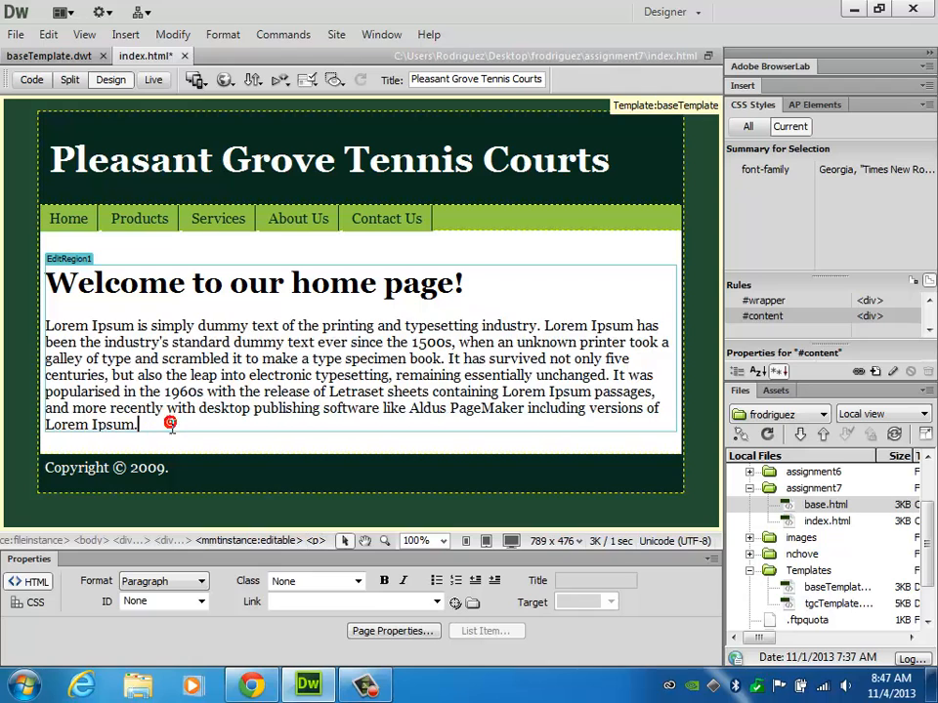
pyautogui.press('Return')
pyautogui.hotkey('ctrl', 'v')
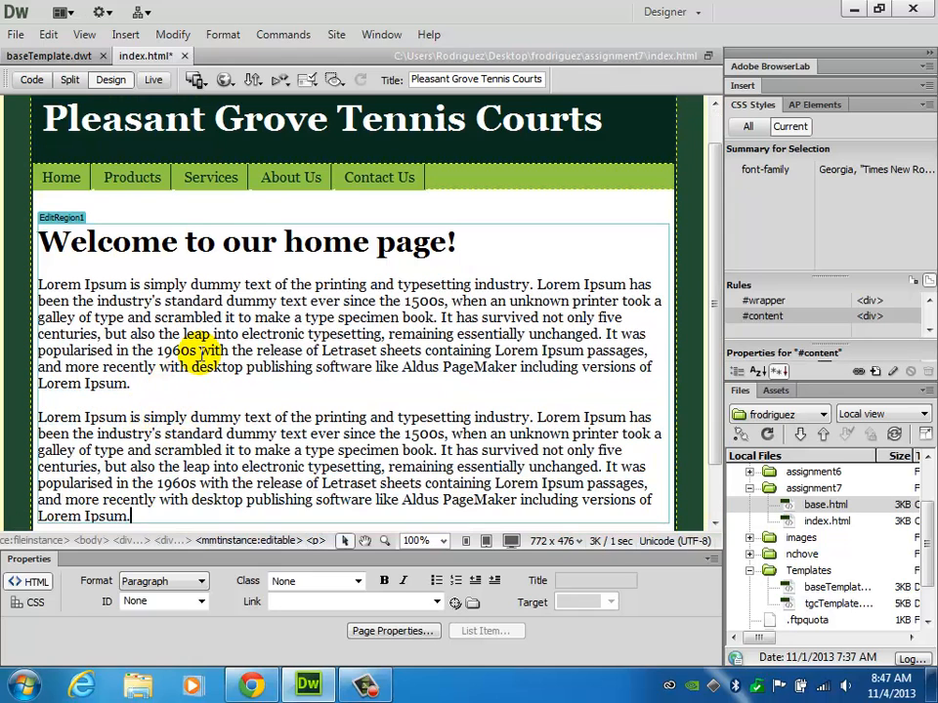
pyautogui.scroll(-1, 161, 330)
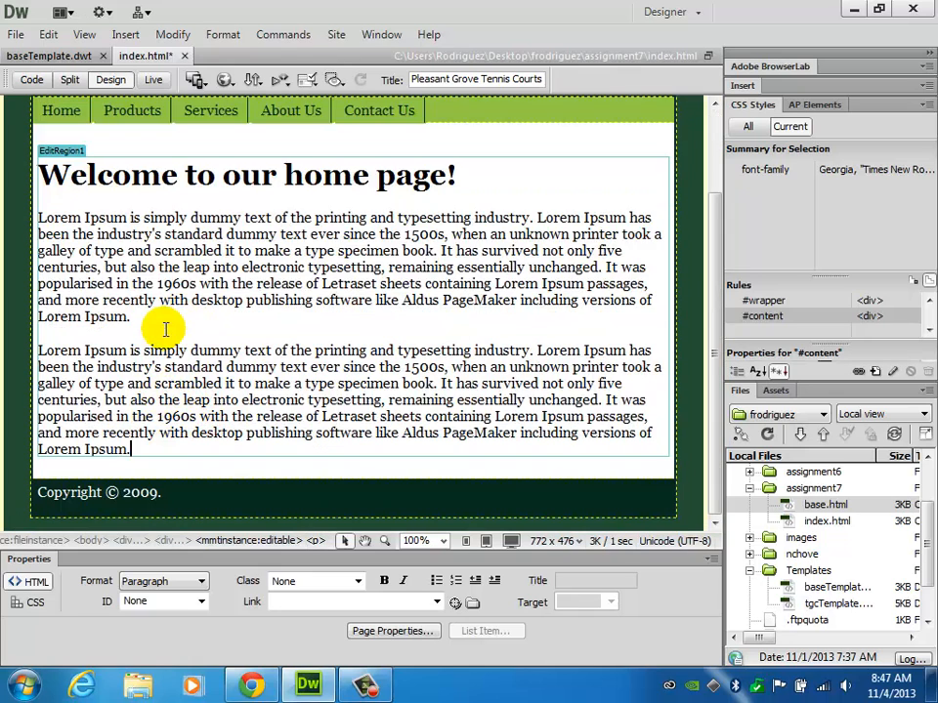
# Save the changes to index.html and close the page.
pyautogui.scroll(2, 167, 322)
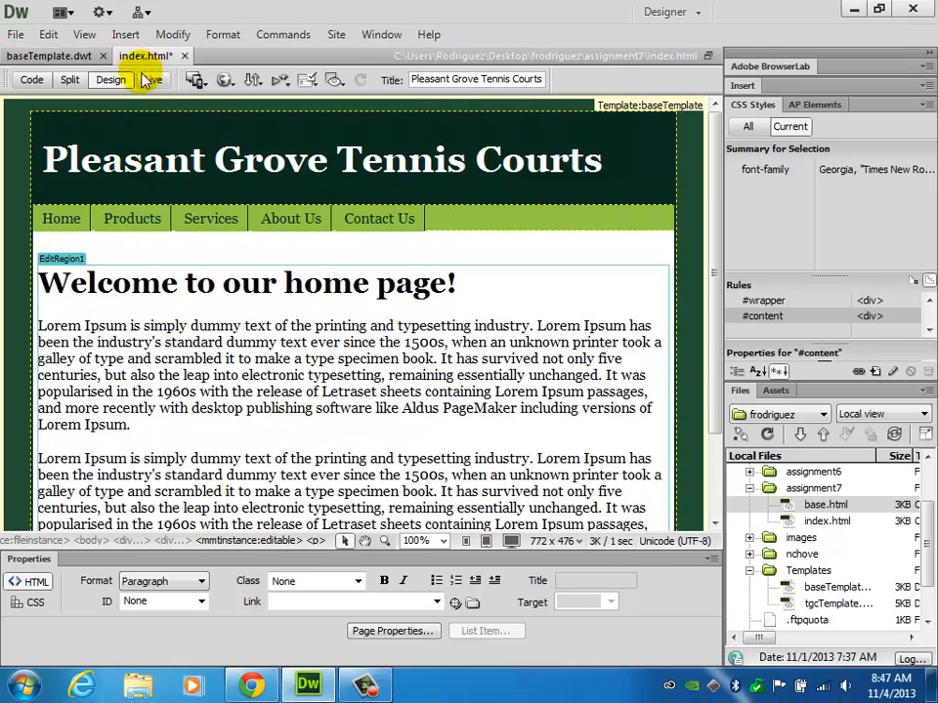
pyautogui.hotkey('ctrl', 's')
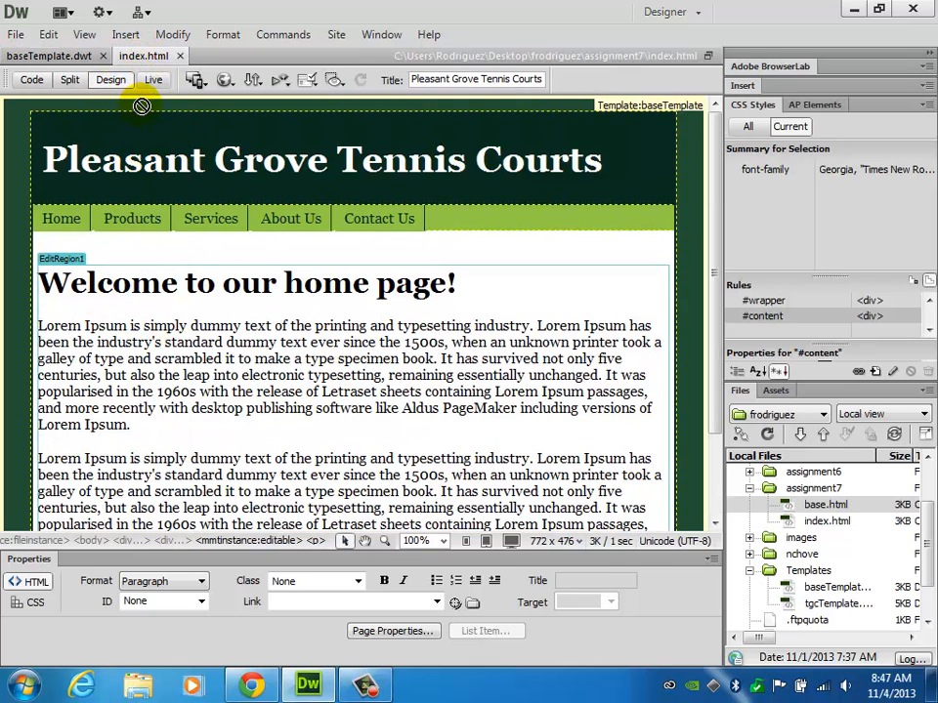
pyautogui.click(180, 55)
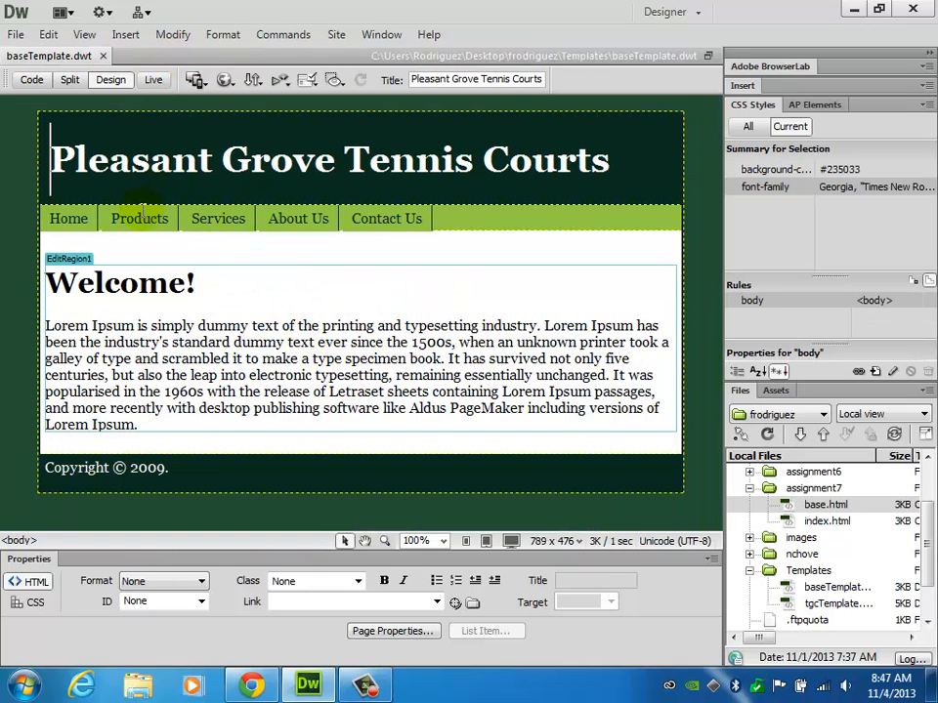
# Create a new page for the Products section from baseTemplate, keeping updates on template changes enabled.
pyautogui.click(135, 217)
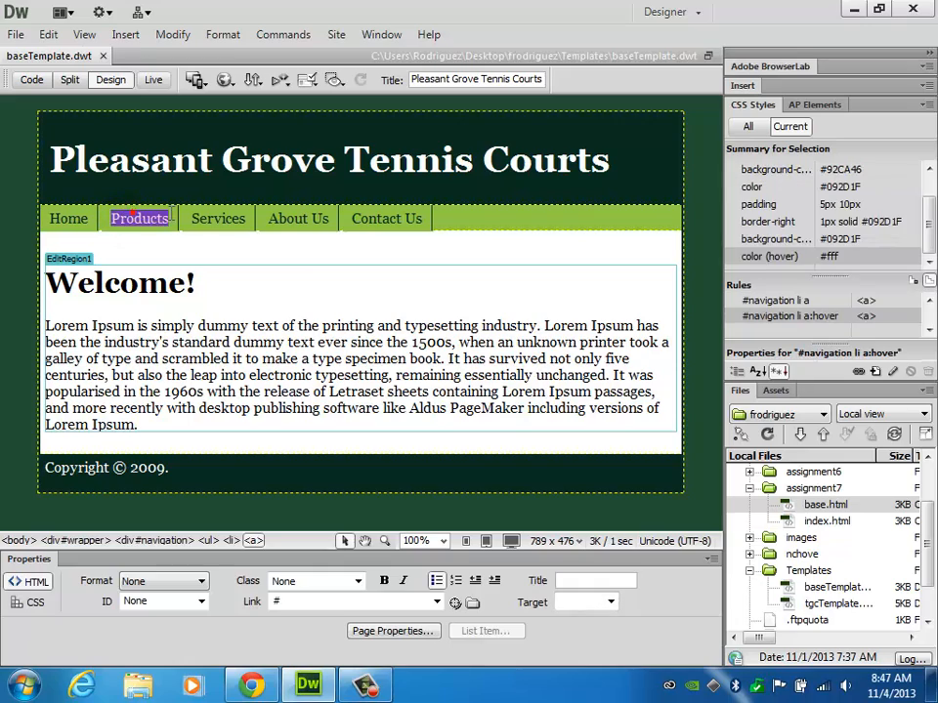
pyautogui.click(15, 34)
pyautogui.click(20, 35)
pyautogui.click(27, 56)
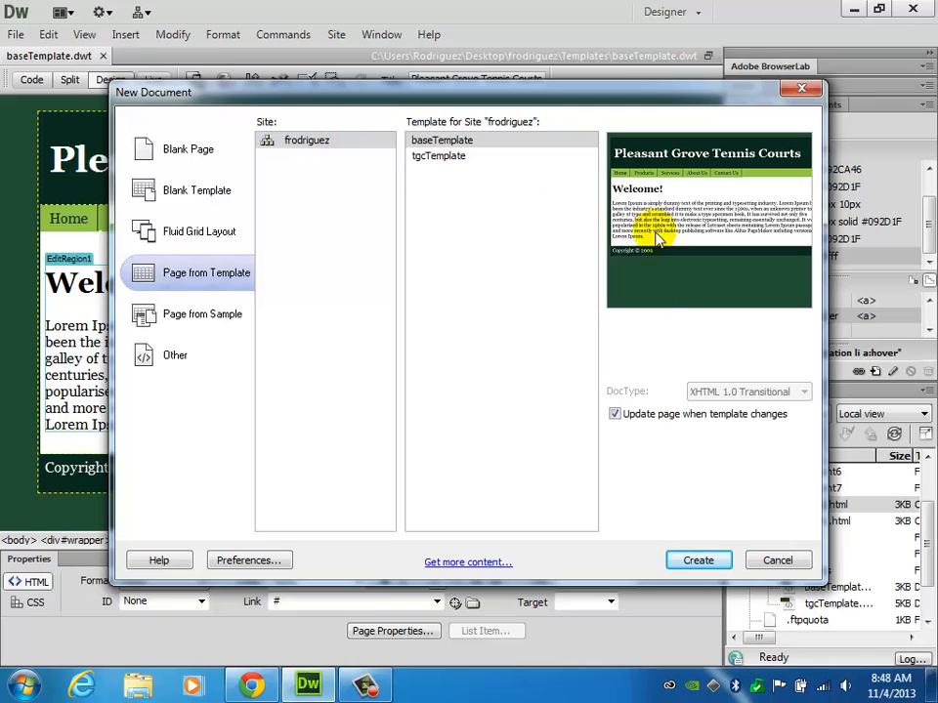
pyautogui.click(699, 563)
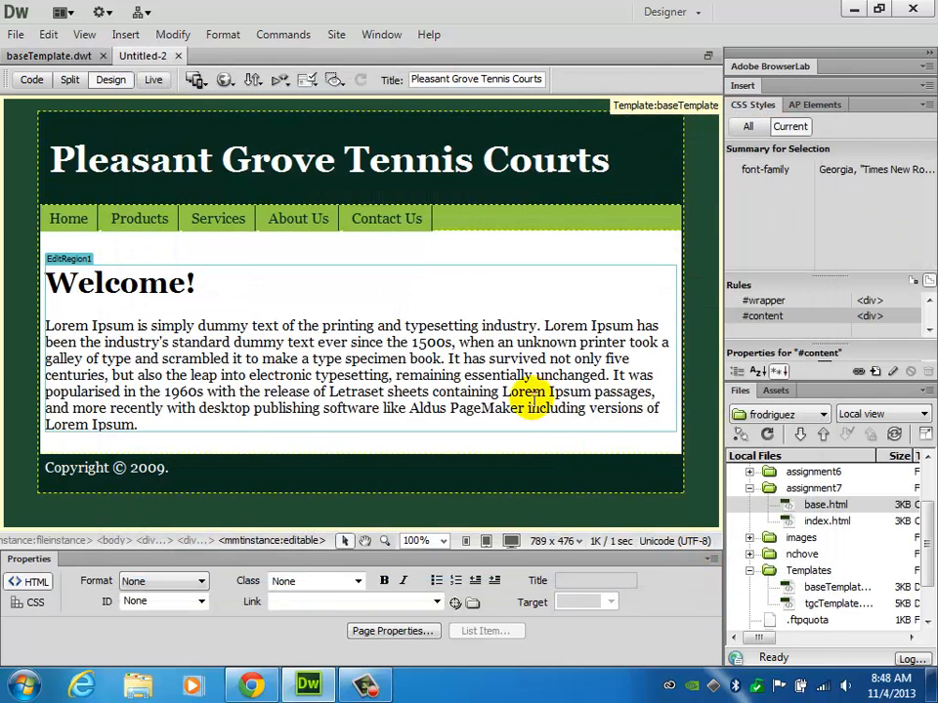
# Change the Welcome heading in the editable region to "Welcome to our products page!".
pyautogui.click(188, 282)
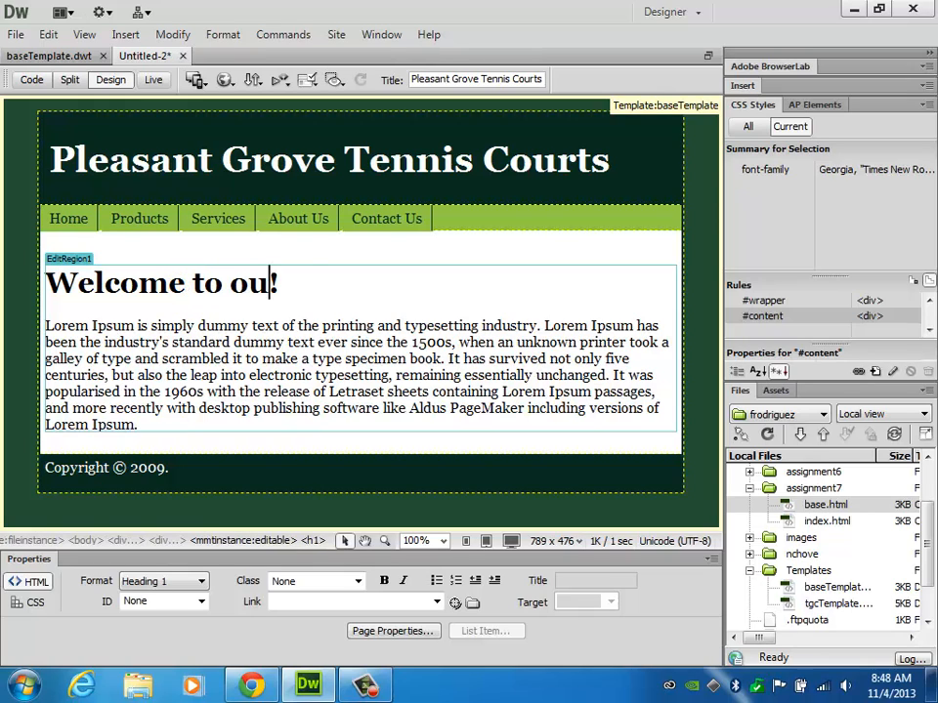
pyautogui.write('to our produc')
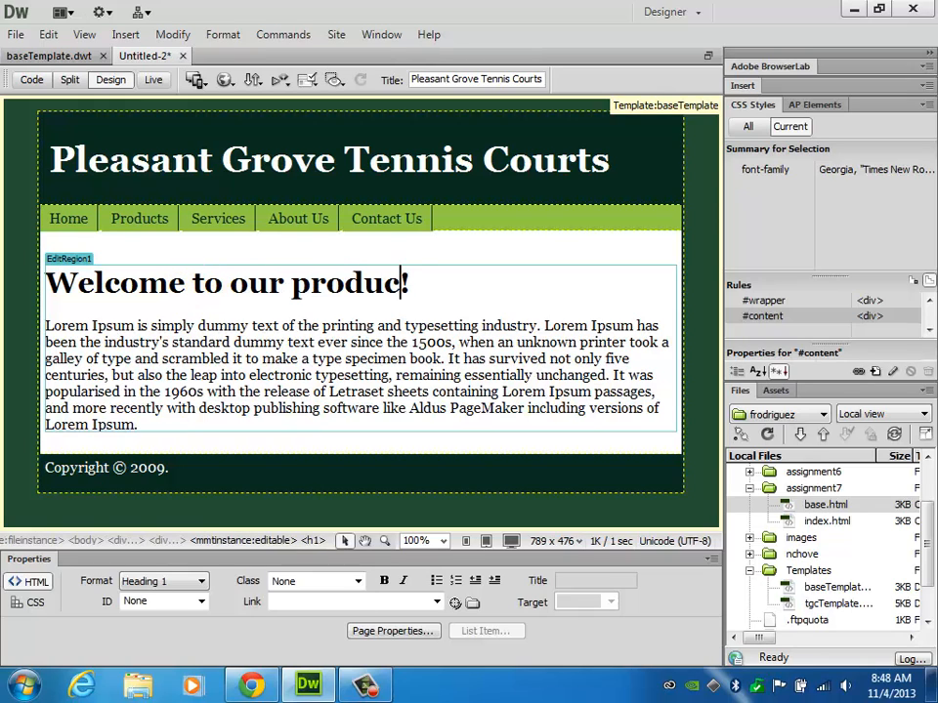
pyautogui.write('ts page')
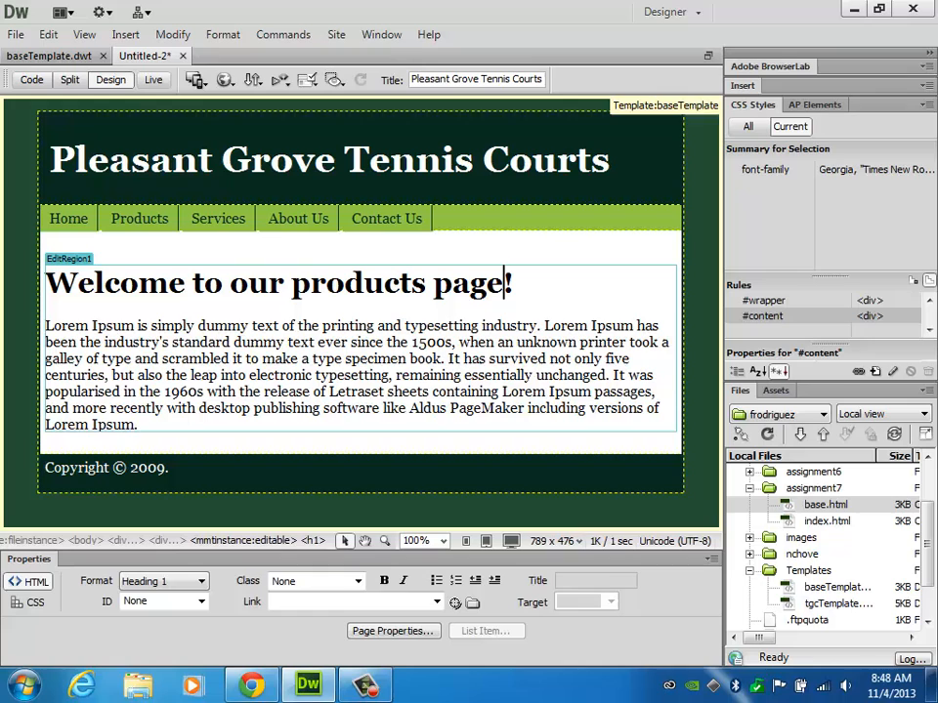
# Add a new paragraph reading "Product 1" between the heading and the Lorem Ipsum paragraph.
pyautogui.click(74, 309)
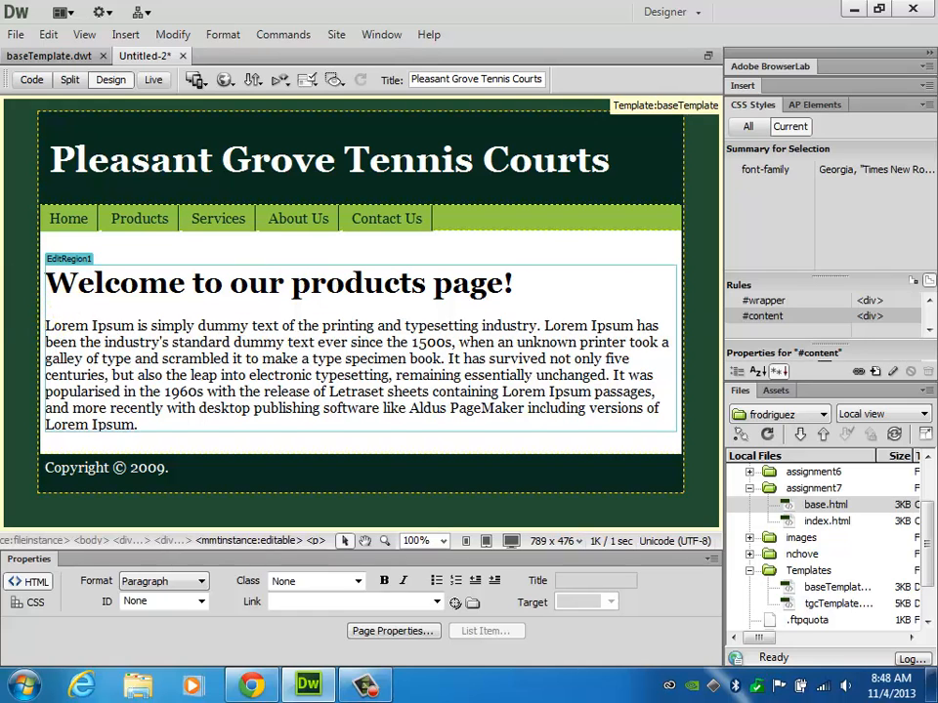
pyautogui.press('Return')
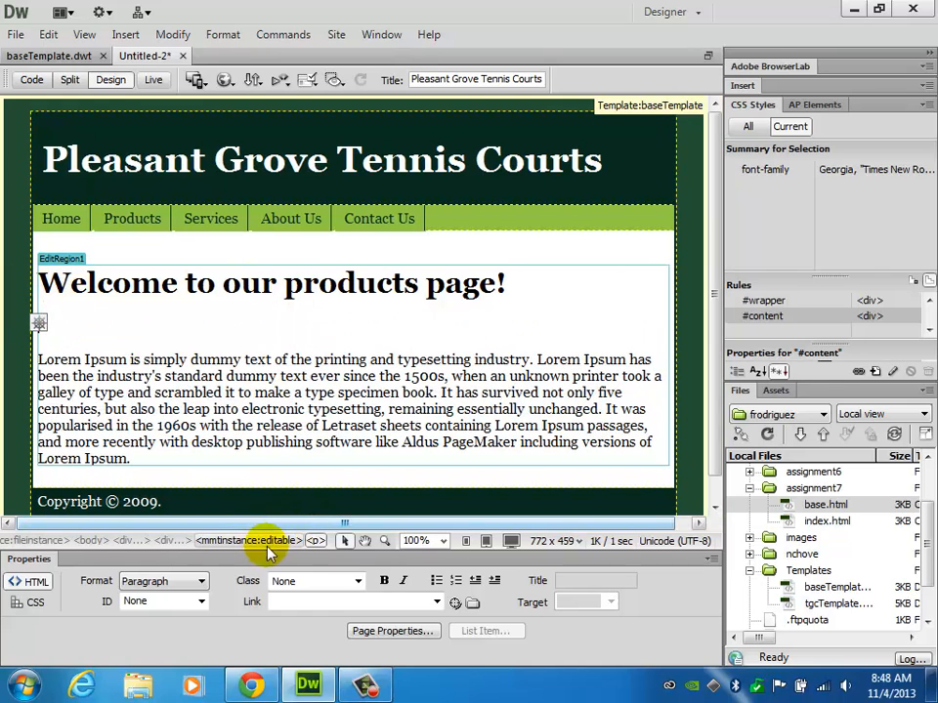
pyautogui.write('Product 1')
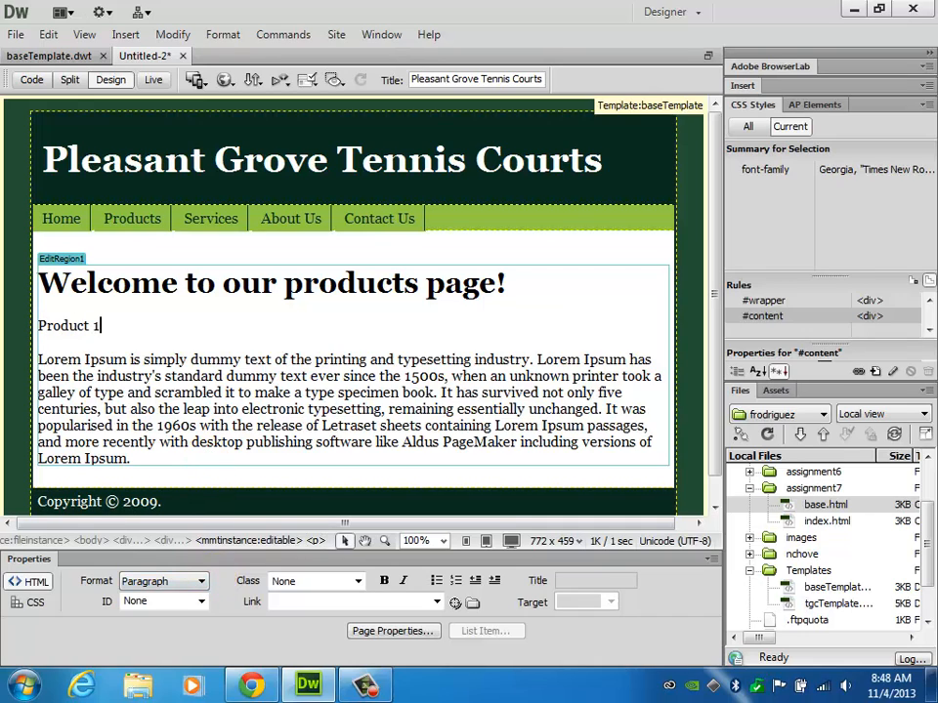
# Copy the "Product 1" line and paste it twice as separate paragraphs directly below the original.
pyautogui.hotkey('shift', 'Left')
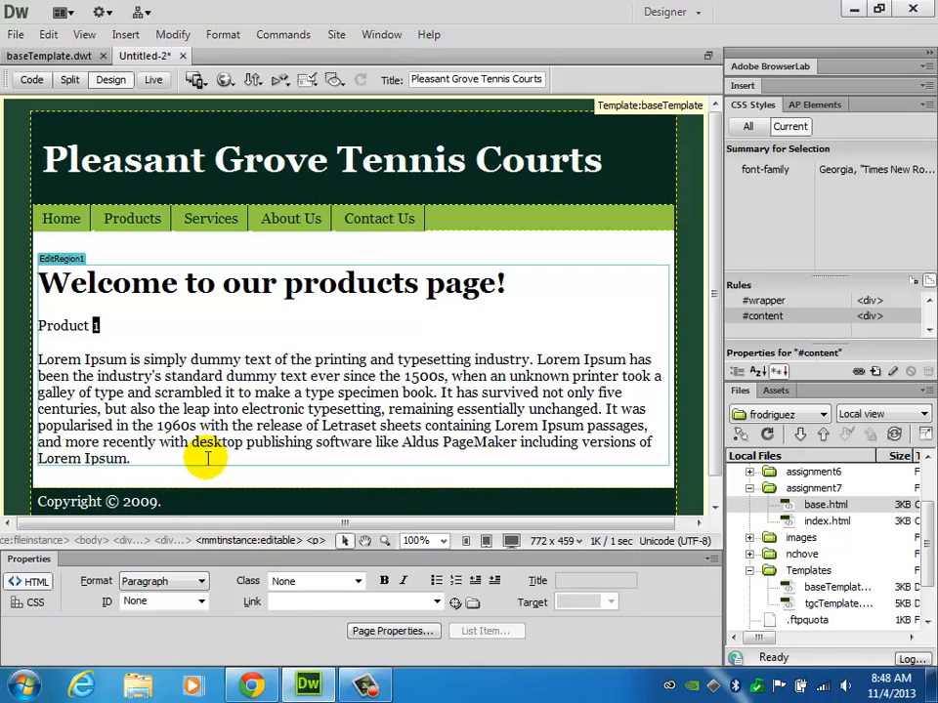
pyautogui.press('super')
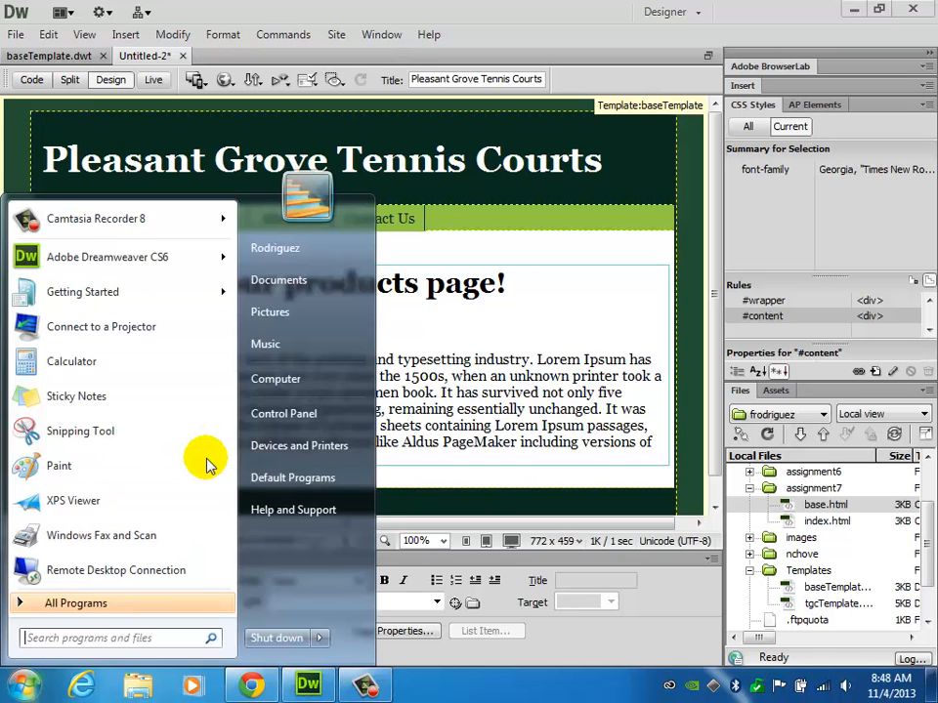
pyautogui.press('super')
pyautogui.moveTo(104, 322); pyautogui.dragTo(21, 325)
pyautogui.hotkey('ctrl', 'c')
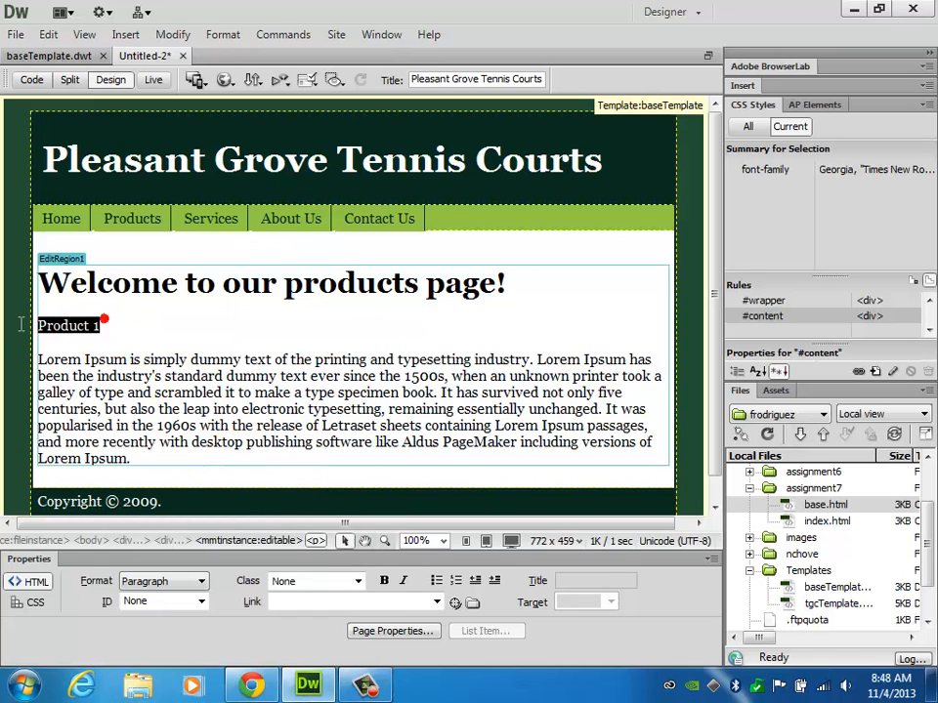
pyautogui.click(125, 326)
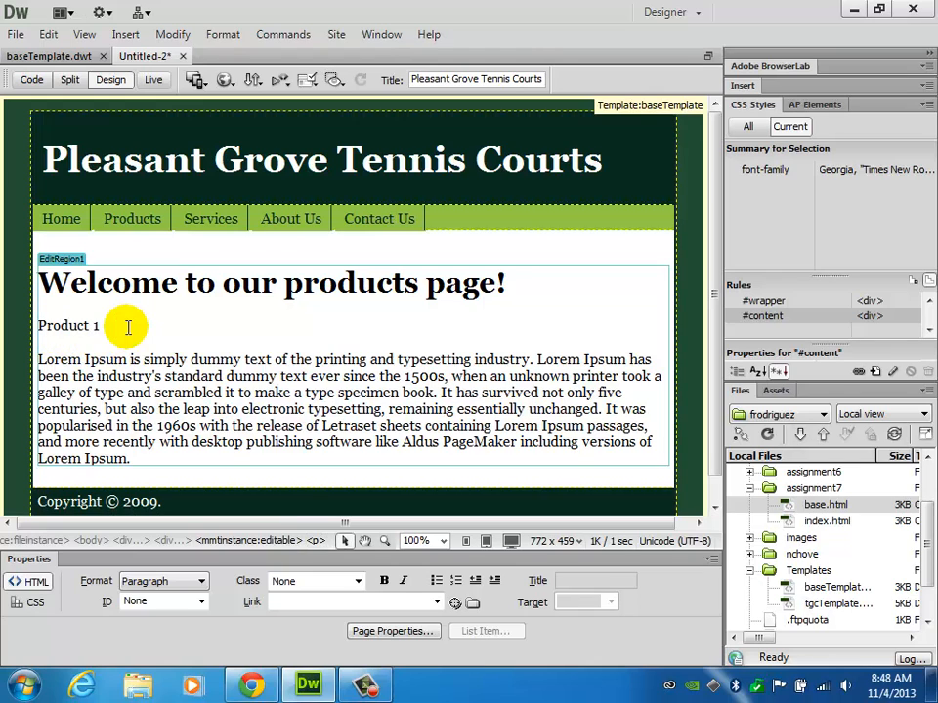
pyautogui.press('Return')
pyautogui.hotkey('ctrl', 'v')
pyautogui.press('Return')
pyautogui.hotkey('ctrl', 'v')
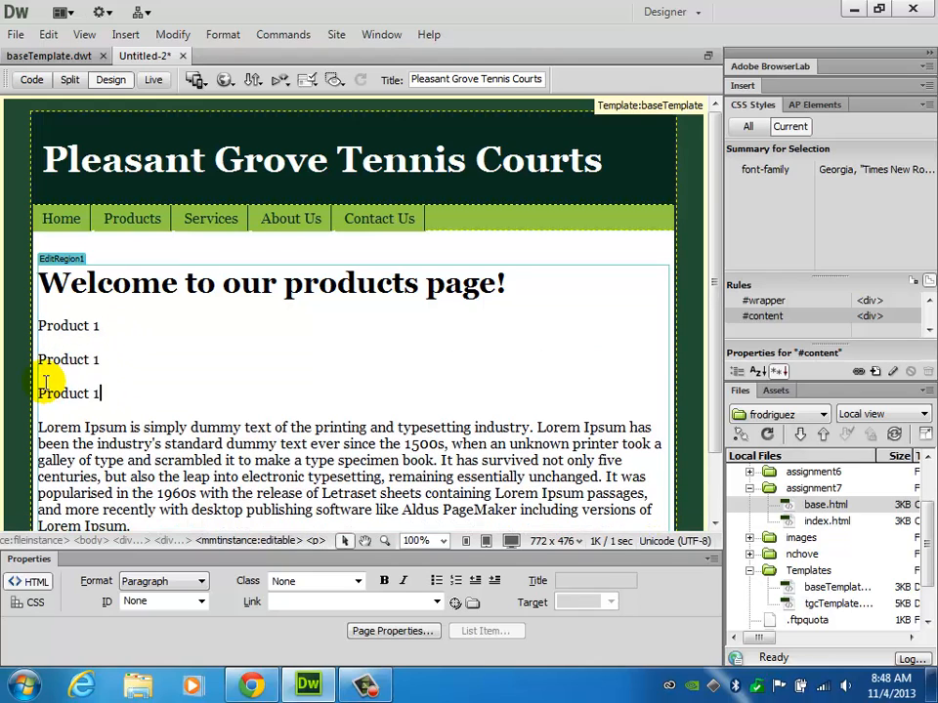
# Renumber the two copied product lines as "Product 2" and "Product 3".
pyautogui.doubleClick(96, 359)
pyautogui.write('2')
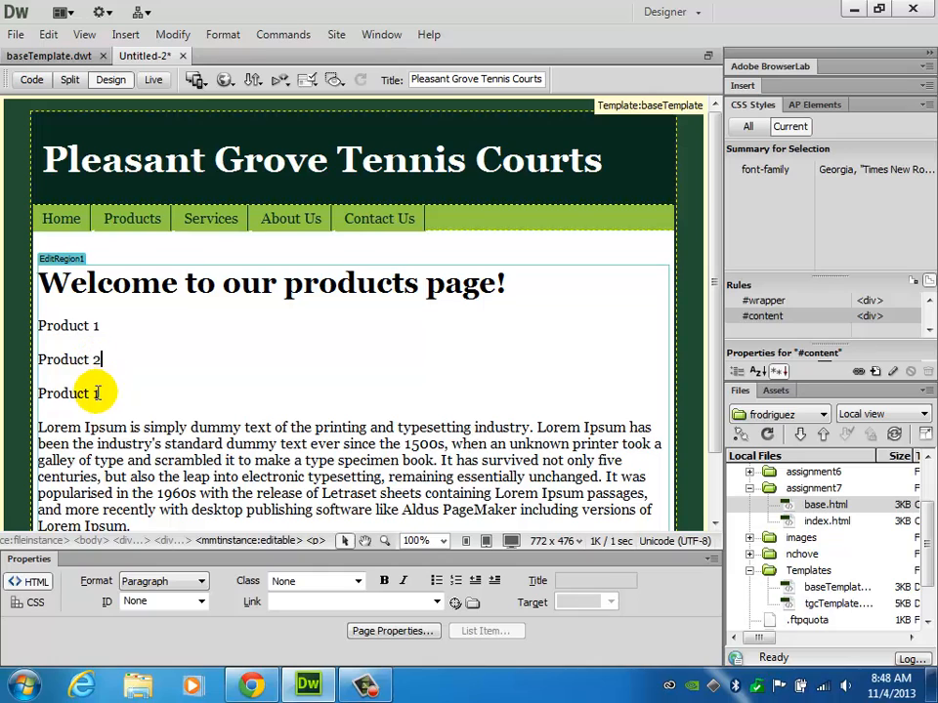
pyautogui.doubleClick(94, 392)
pyautogui.write('3')
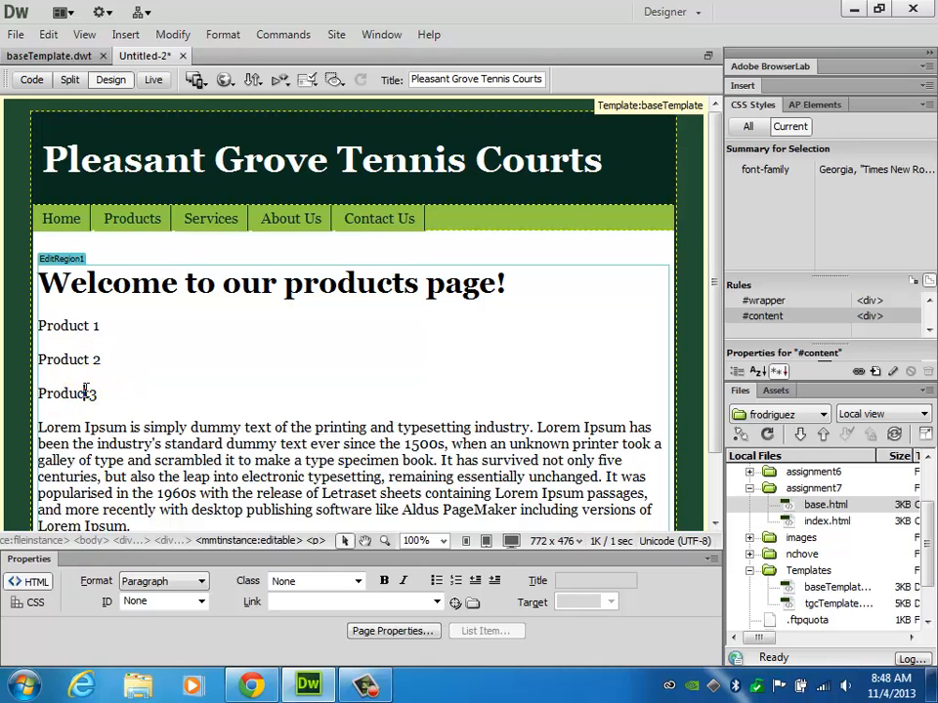
pyautogui.click(91, 393)
# Format the three product lines as a bulleted list.
pyautogui.moveTo(110, 394); pyautogui.dragTo(13, 313)
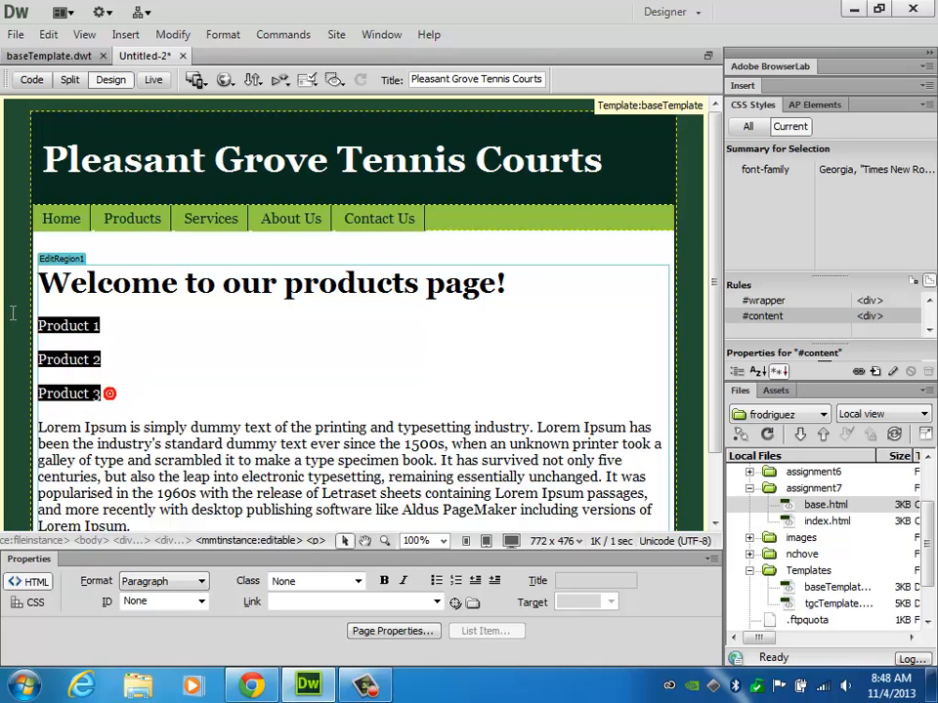
pyautogui.click(437, 582)
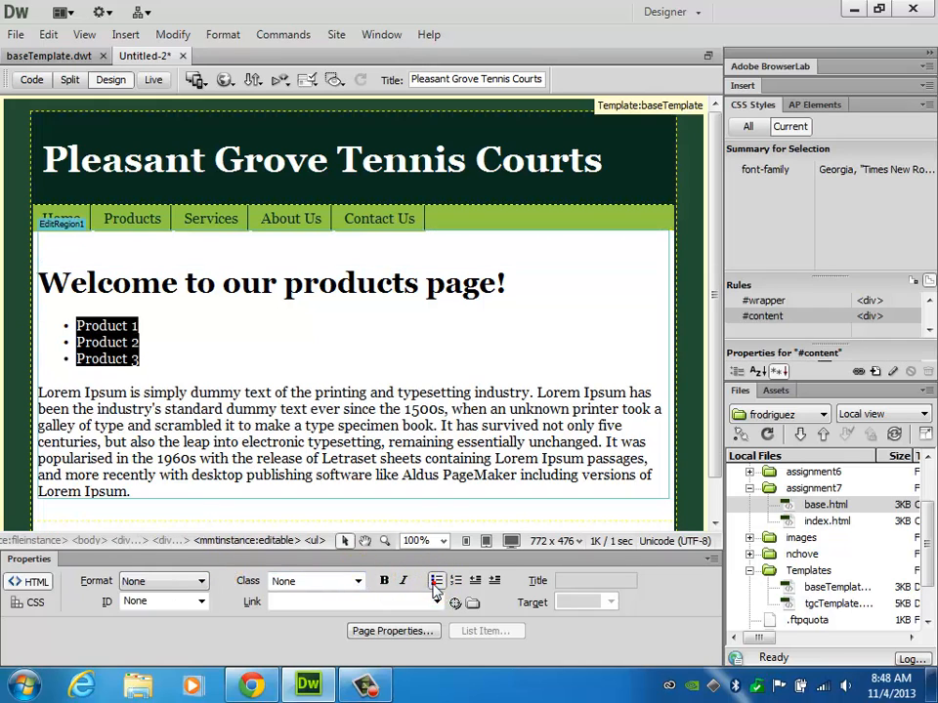
pyautogui.click(268, 343)
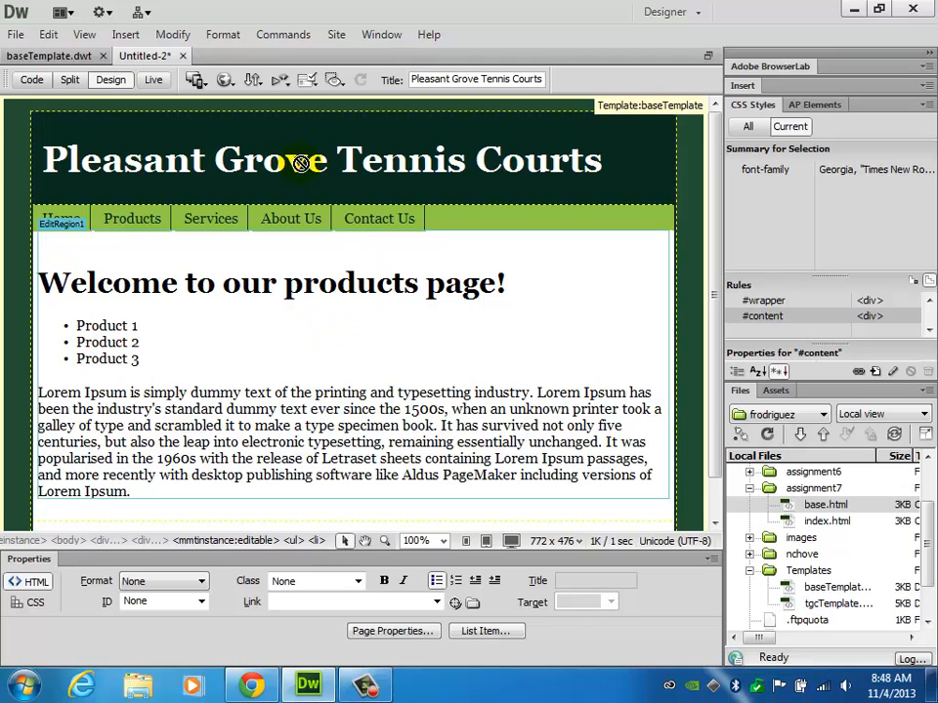
# Save the new page as products in the assignment7 folder and close it.
pyautogui.click(15, 34)
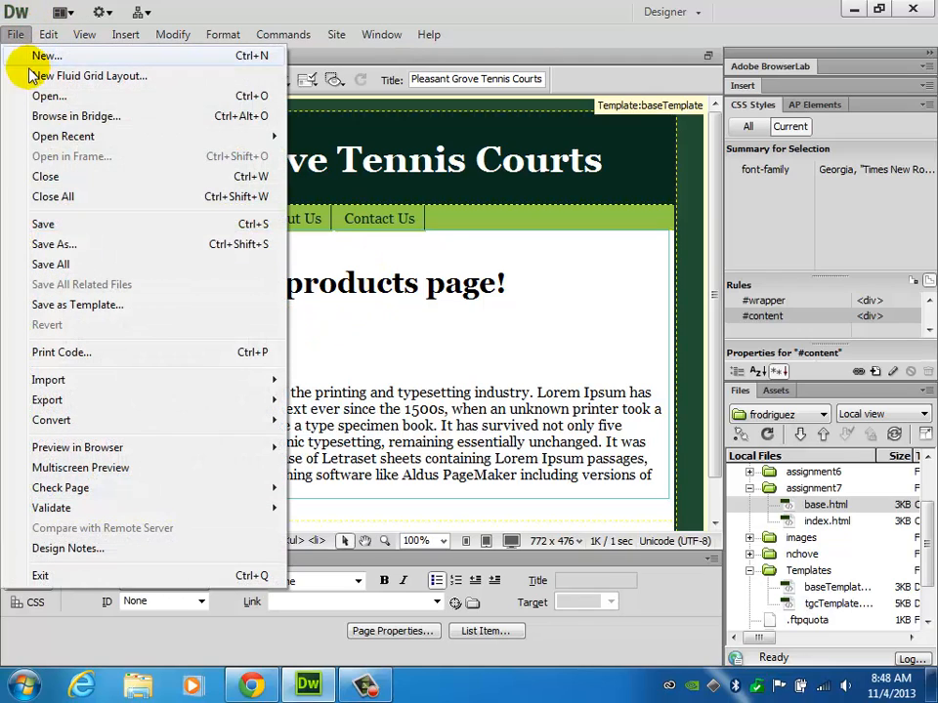
pyautogui.click(47, 227)
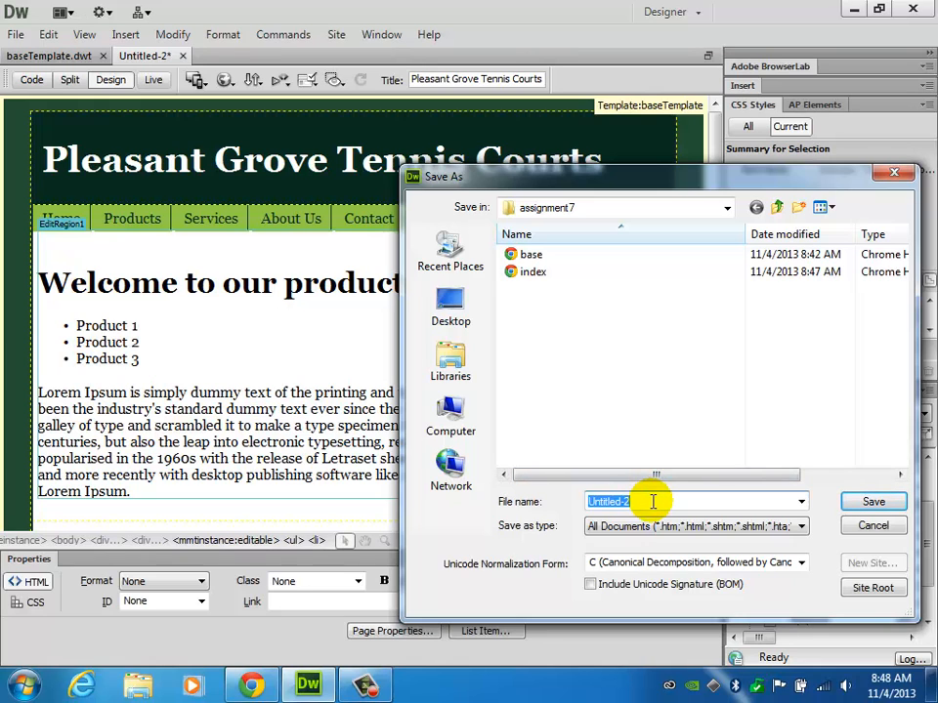
pyautogui.write('products')
pyautogui.press('Return')
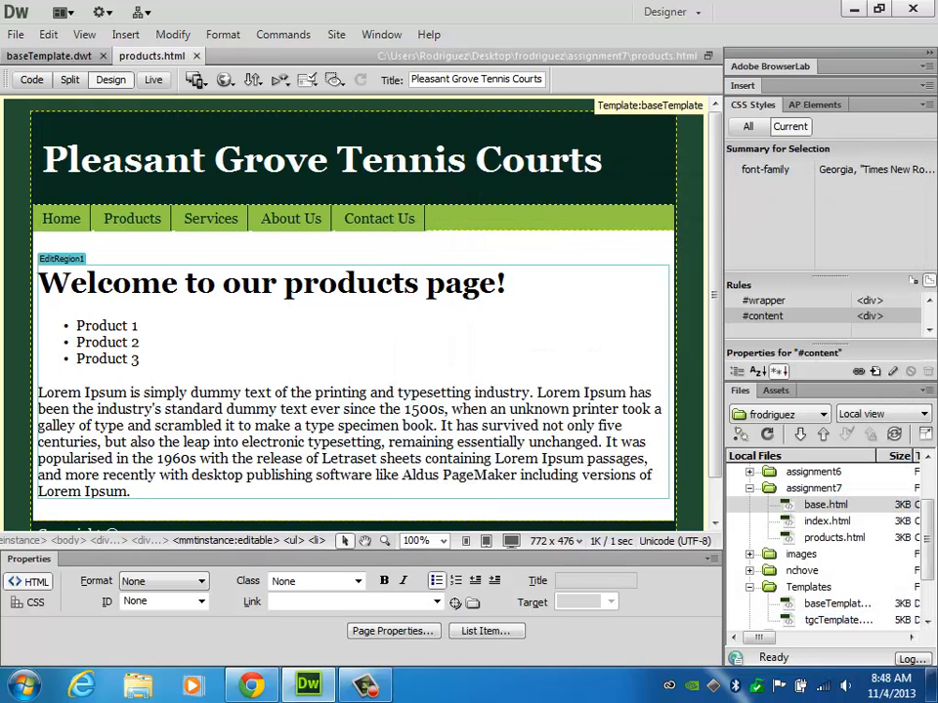
pyautogui.click(196, 56)
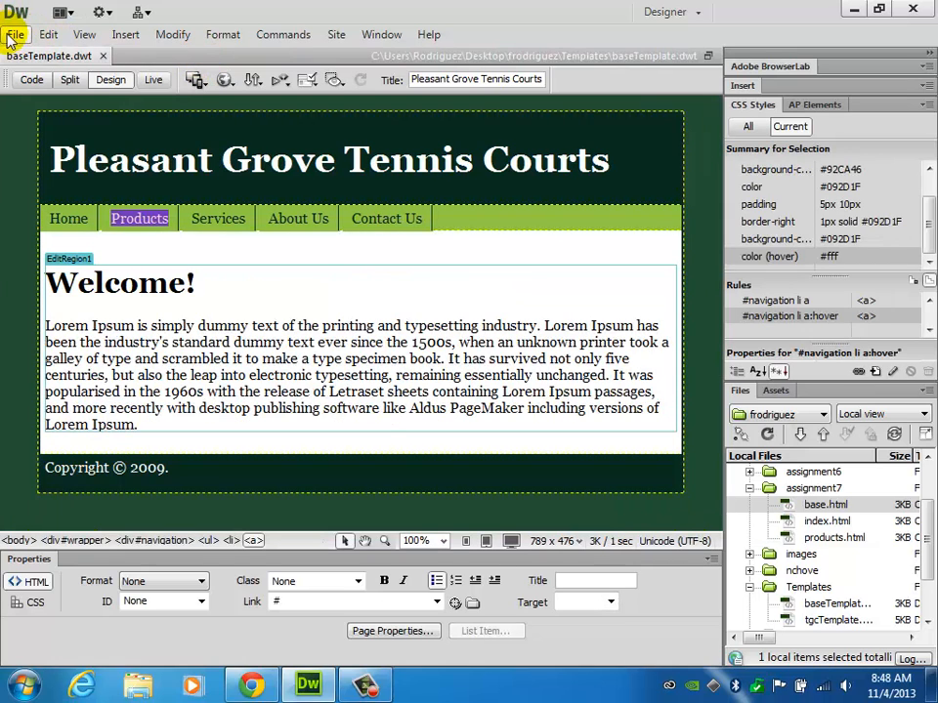
# Create another page from baseTemplate for the Services section, keeping updates on template changes enabled.
pyautogui.doubleClick(221, 221)
pyautogui.click(15, 34)
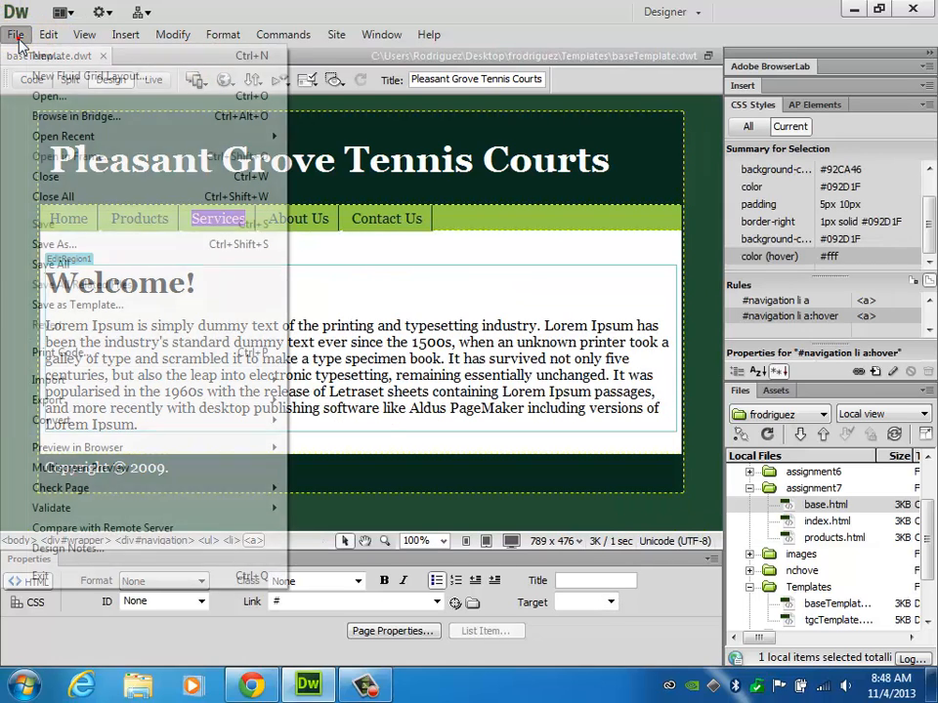
pyautogui.click(56, 56)
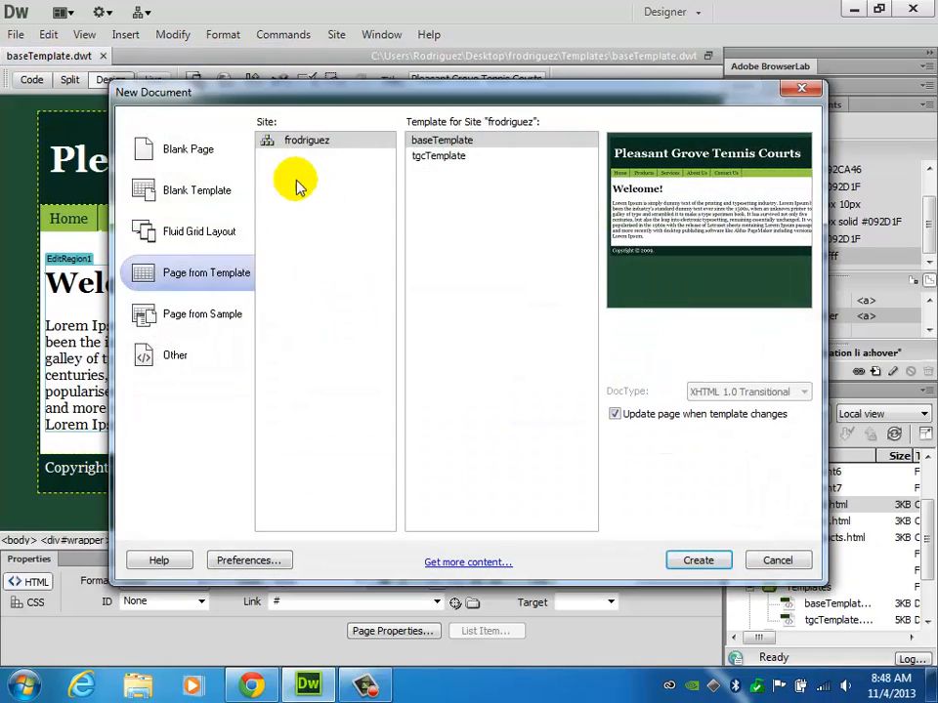
pyautogui.click(694, 559)
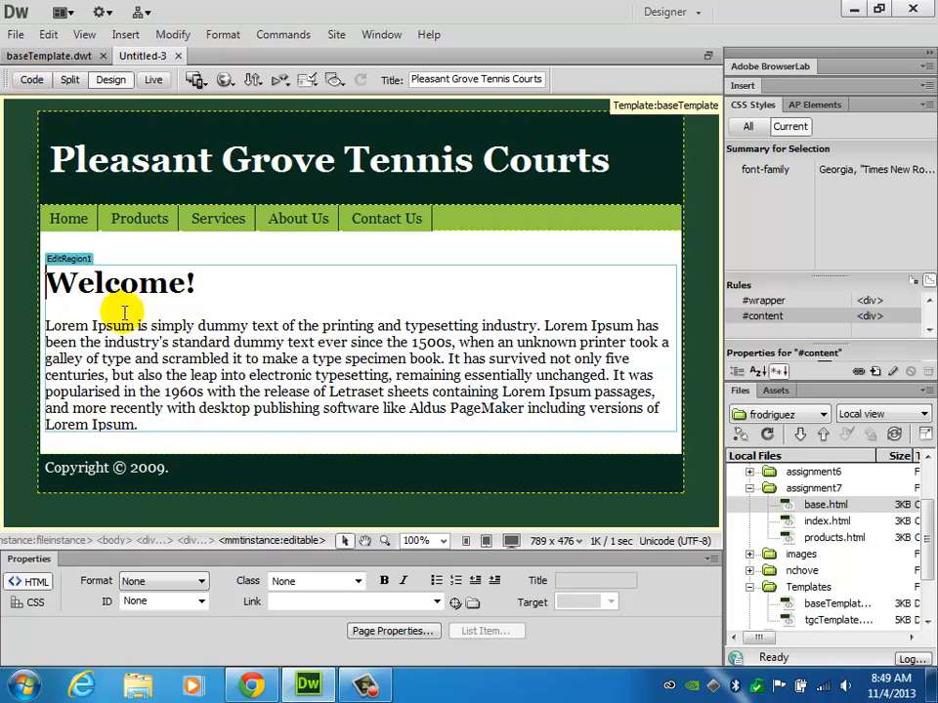
# Change the Welcome heading in the editable region to "Welcome to our services page!".
pyautogui.click(181, 284)
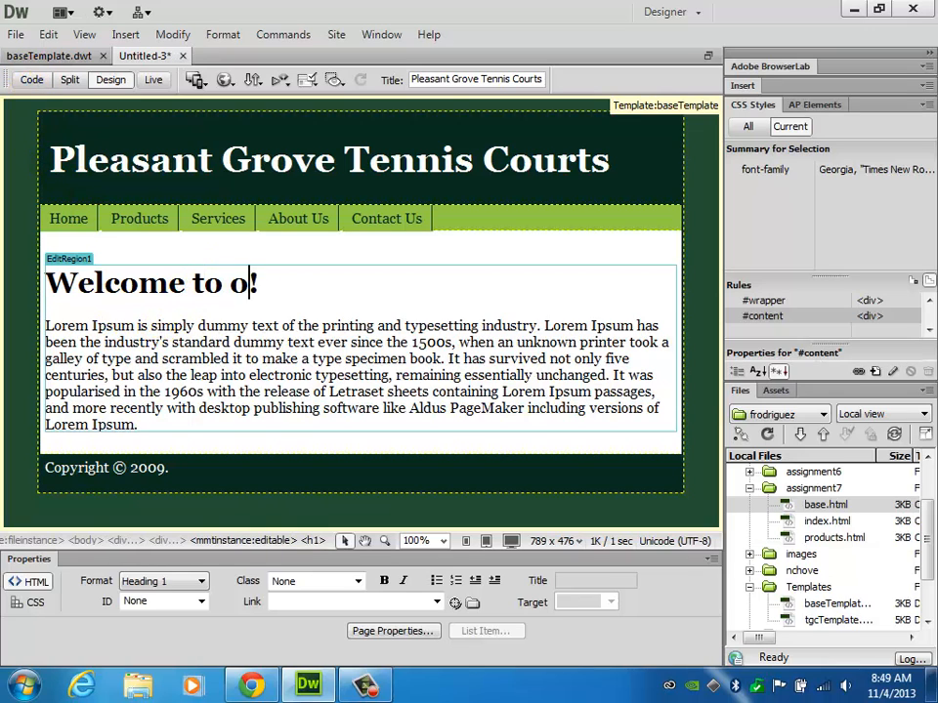
pyautogui.write('to our services ')
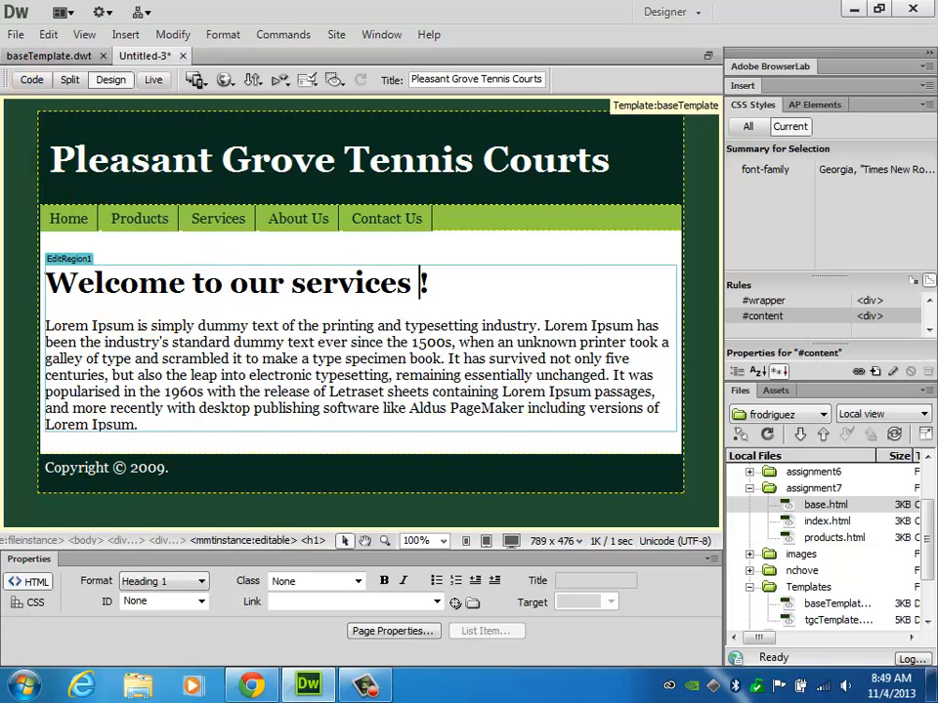
pyautogui.write('page')
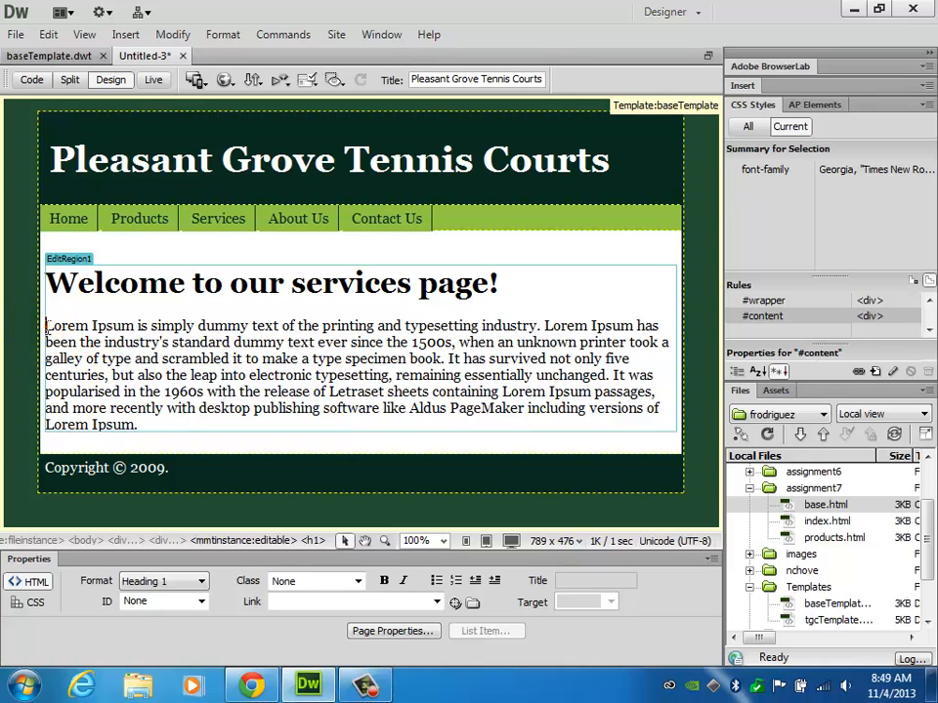
# Add a paragraph reading "Services availbe." between the services page heading and the Lorem Ipsum text.
pyautogui.press('Return')
pyautogui.click(92, 321)
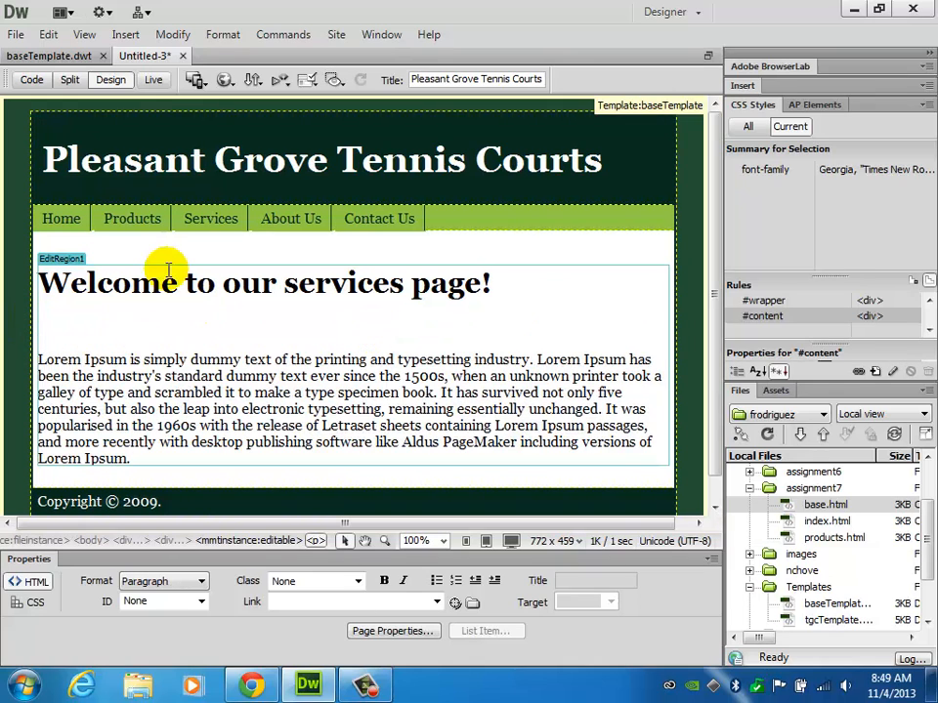
pyautogui.write('Service')
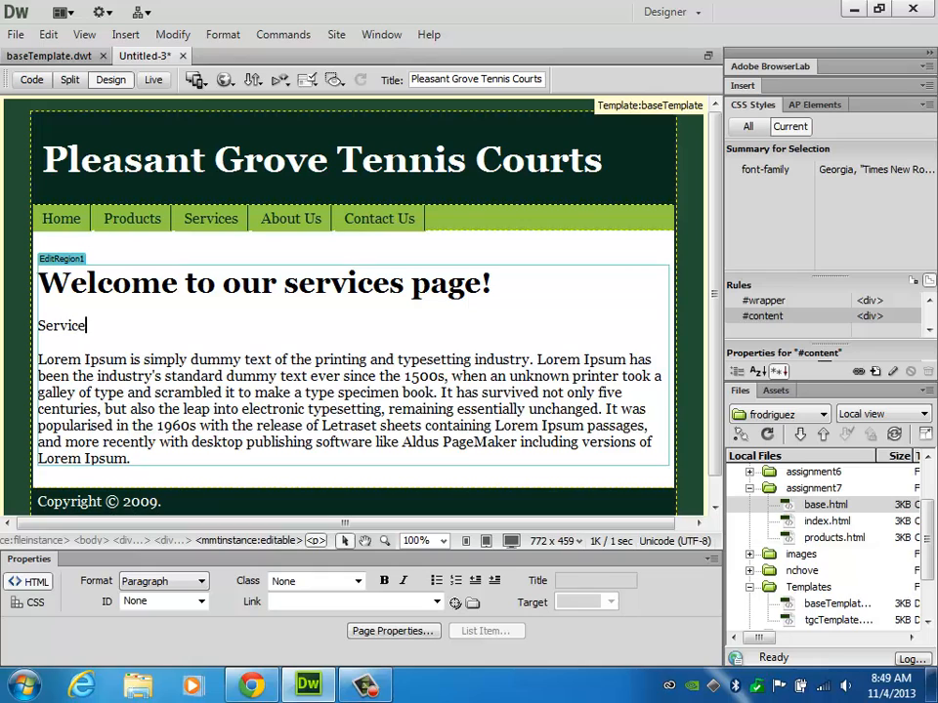
pyautogui.write('s availbe')
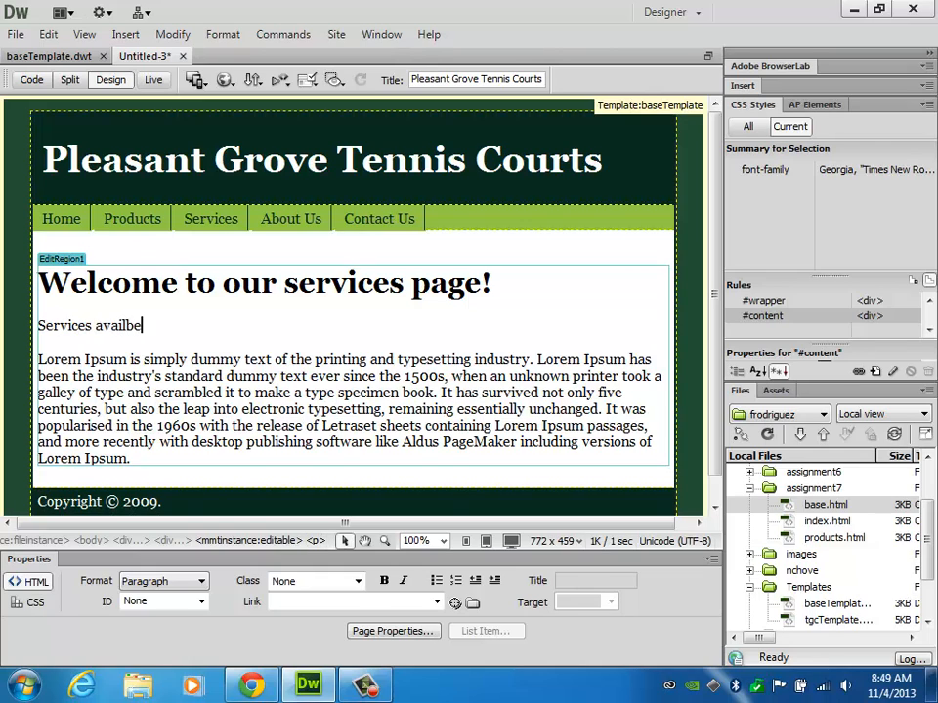
pyautogui.write('.')
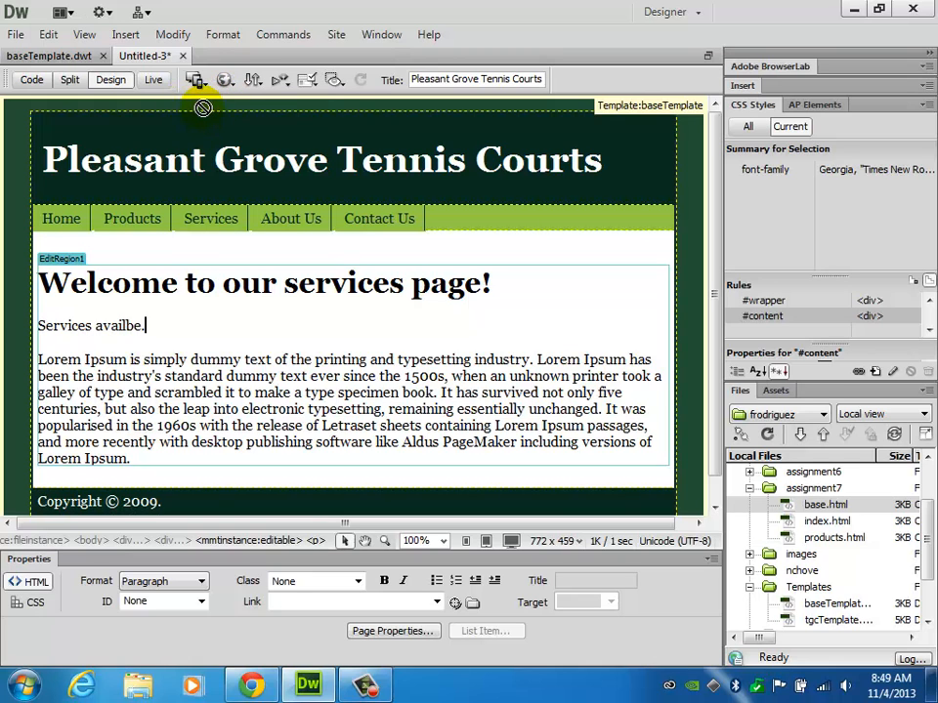
# Save the new page as services in the assignment7 folder and close it.
pyautogui.click(182, 56)
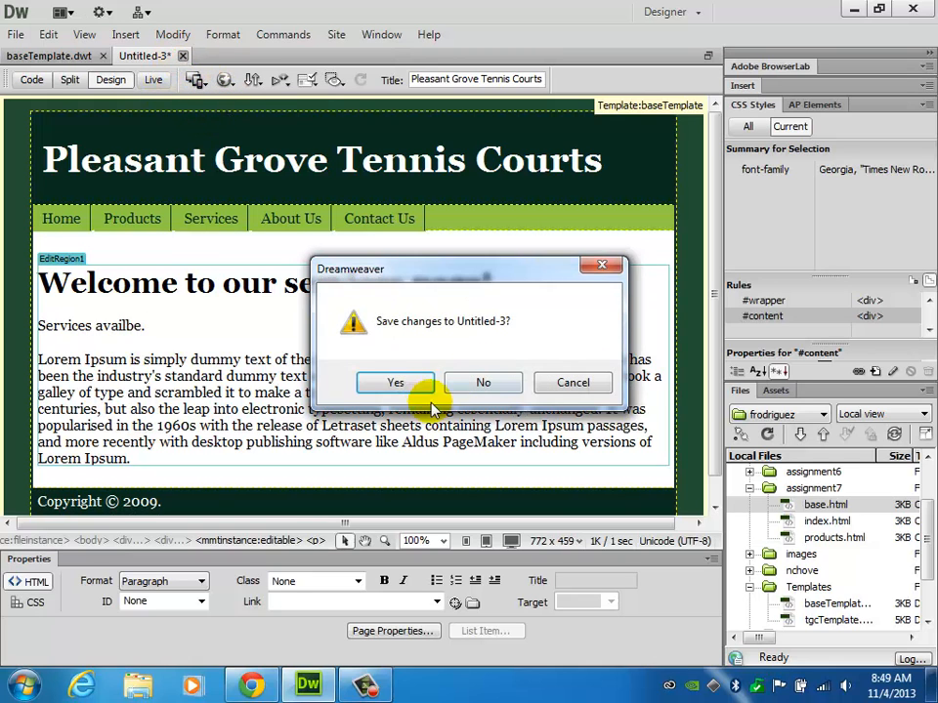
pyautogui.click(395, 383)
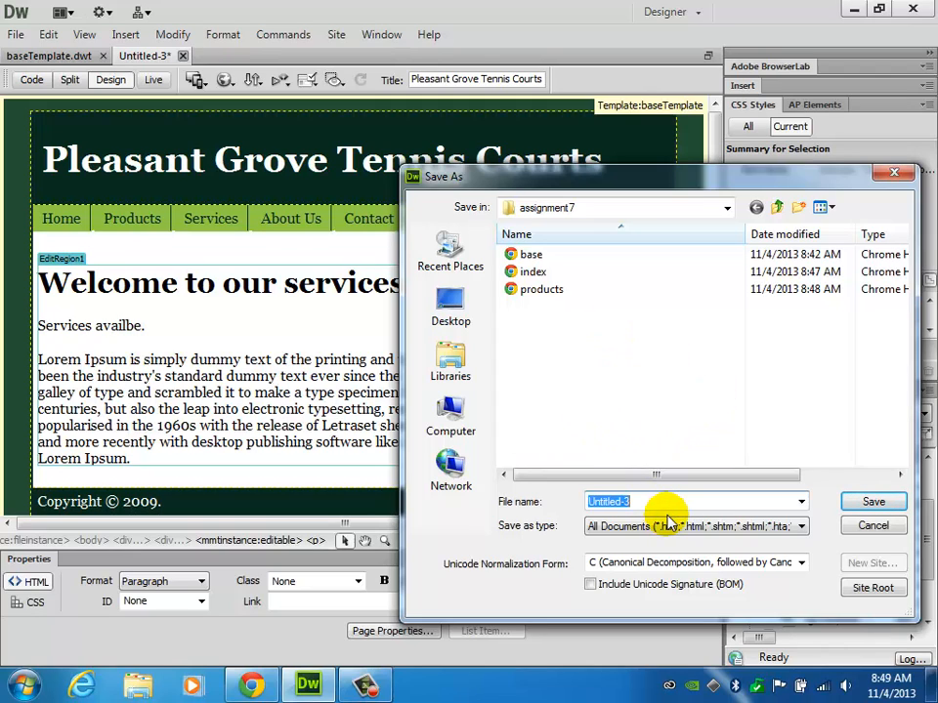
pyautogui.write('services')
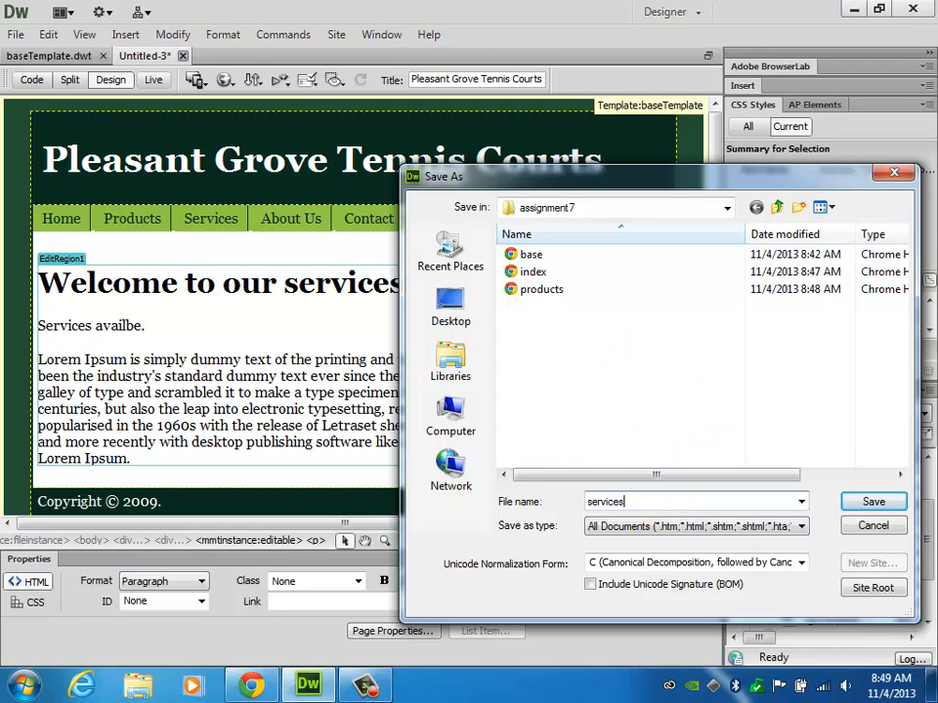
pyautogui.click(884, 502)
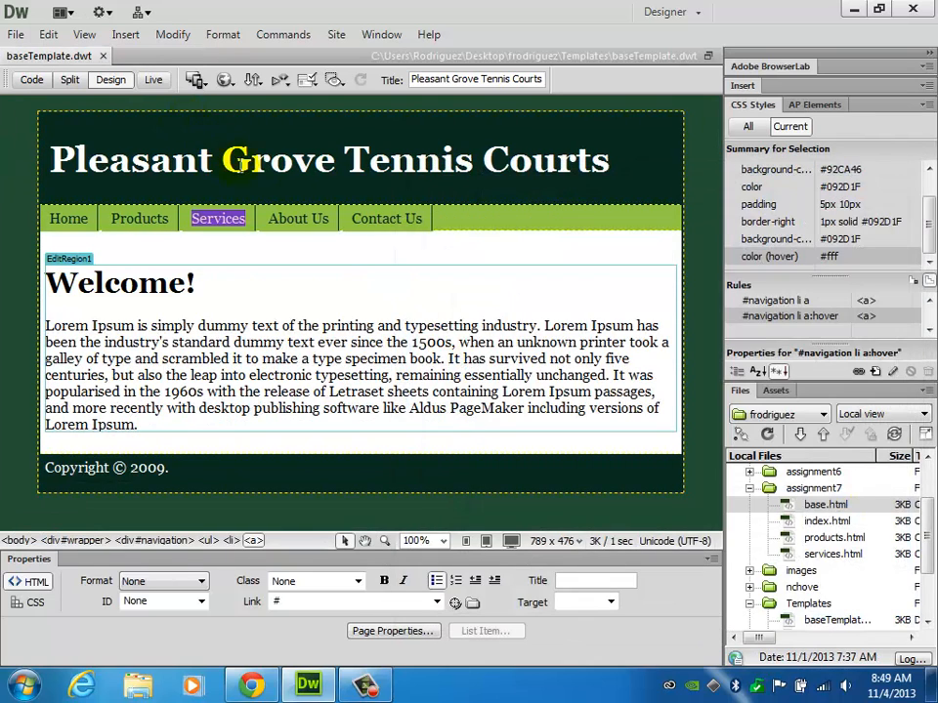
# Create another page from baseTemplate for the About Us section, keeping updates on template changes enabled.
pyautogui.moveTo(331, 221); pyautogui.dragTo(277, 219)
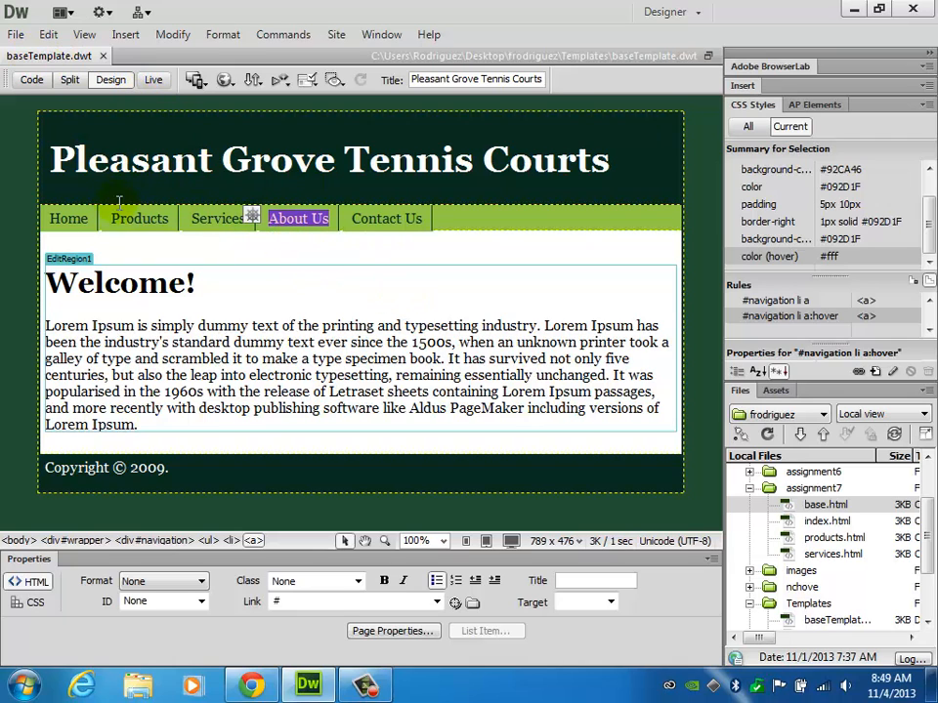
pyautogui.click(15, 37)
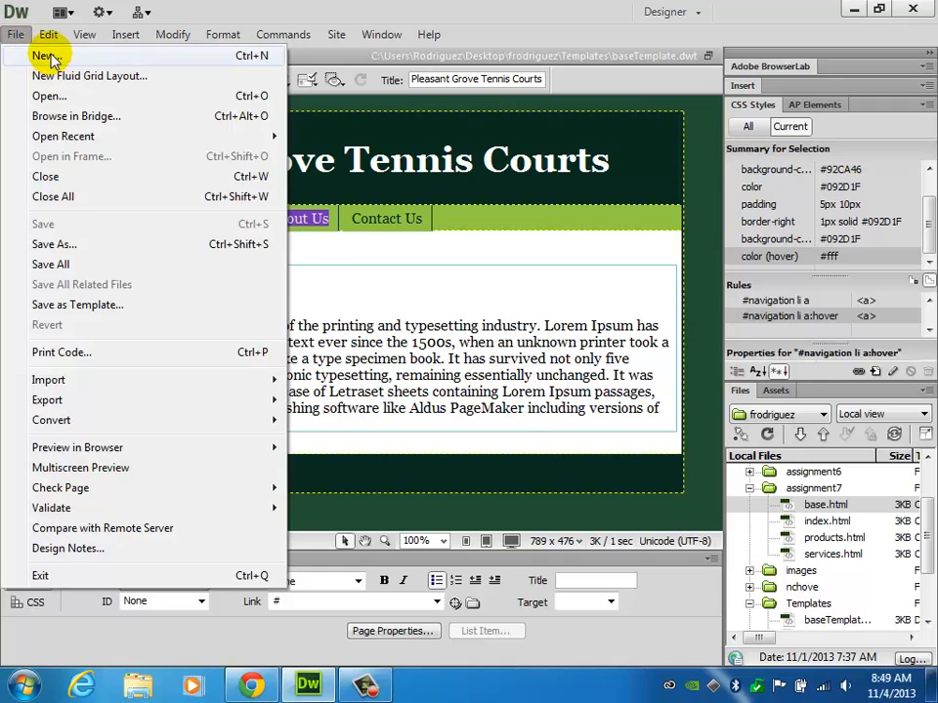
pyautogui.click(49, 58)
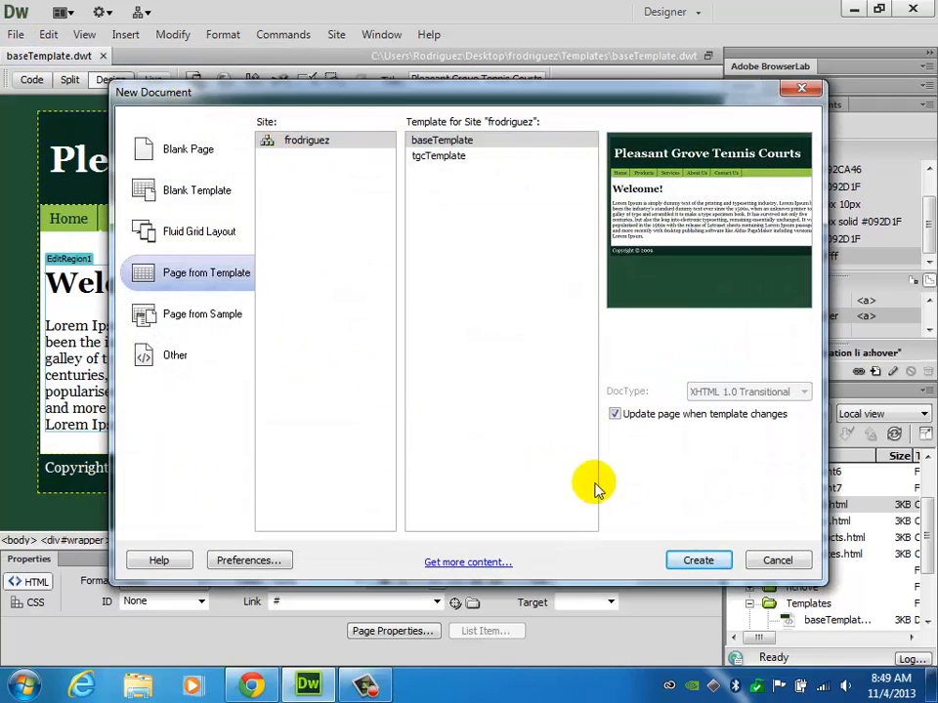
pyautogui.click(705, 559)
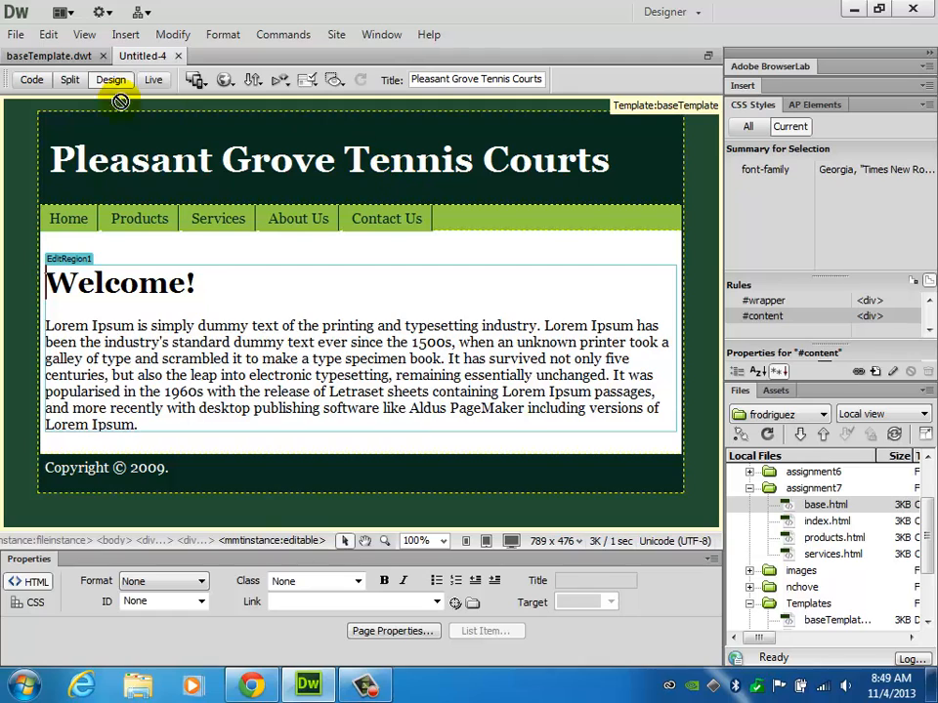
# Change the Welcome heading in the editable region to "Welcome to the about us page!".
pyautogui.click(209, 280)
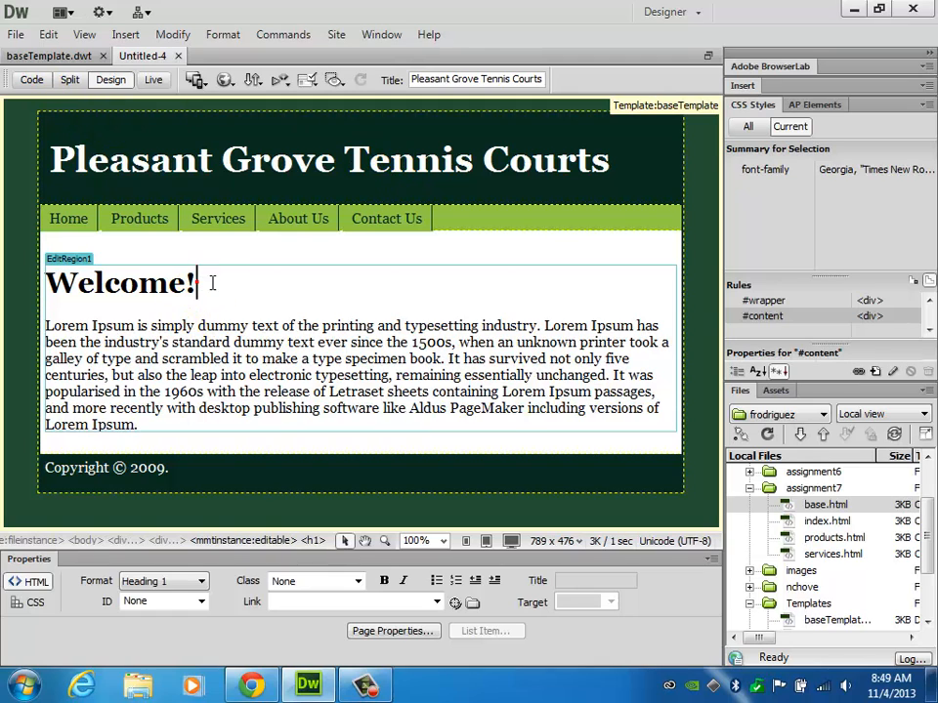
pyautogui.write('to the')
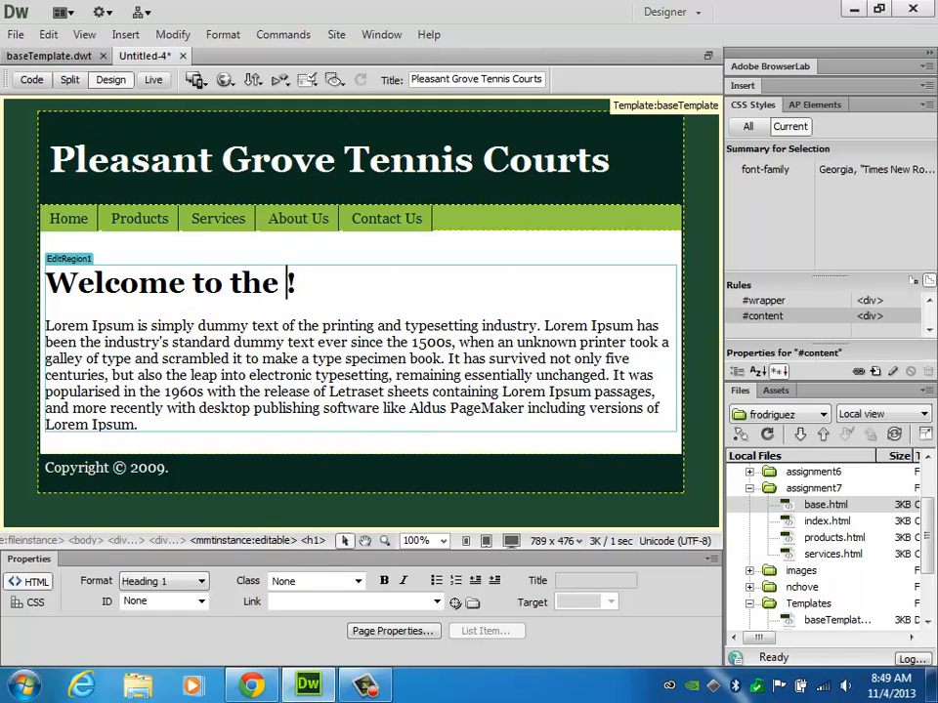
pyautogui.write(' about us')
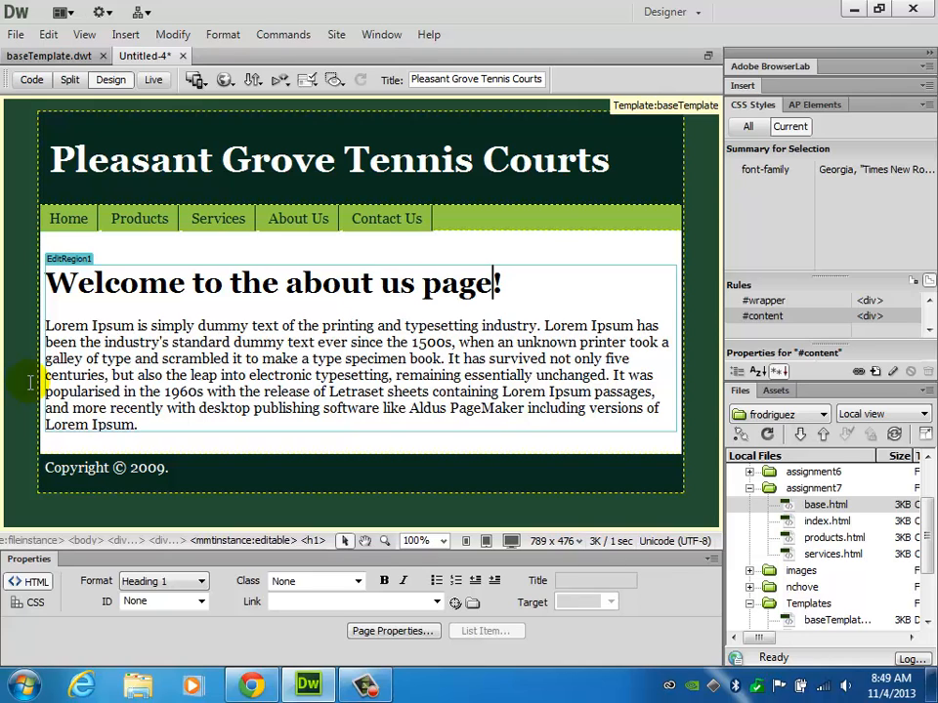
pyautogui.write(' page')
# Insert a paragraph reading "Who we are:" above the Lorem Ipsum text.
pyautogui.click(46, 325)
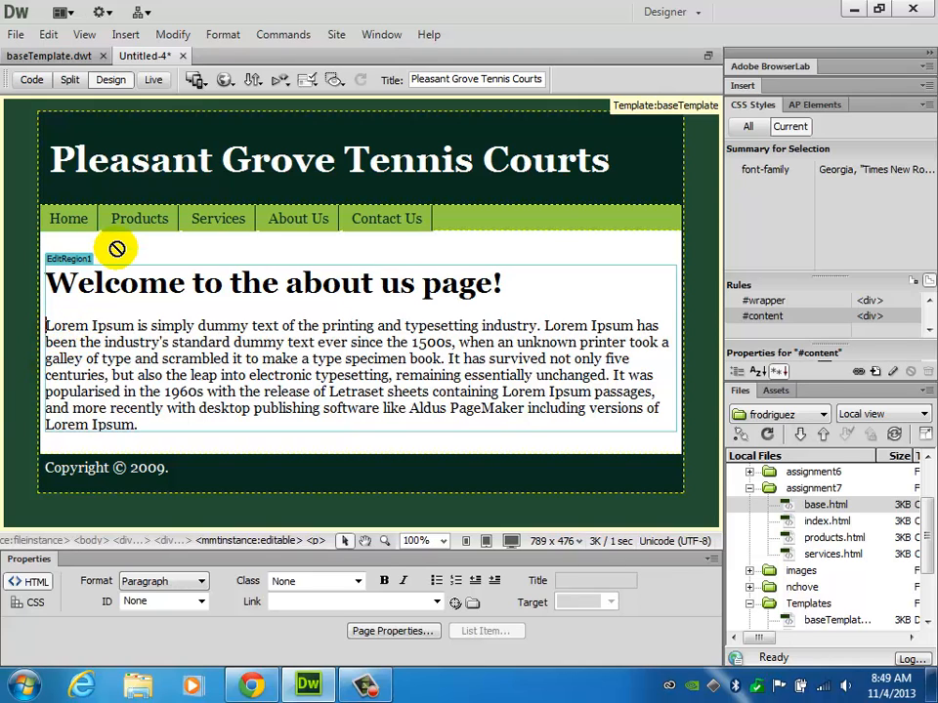
pyautogui.write('Who we are:')
pyautogui.press('Return')
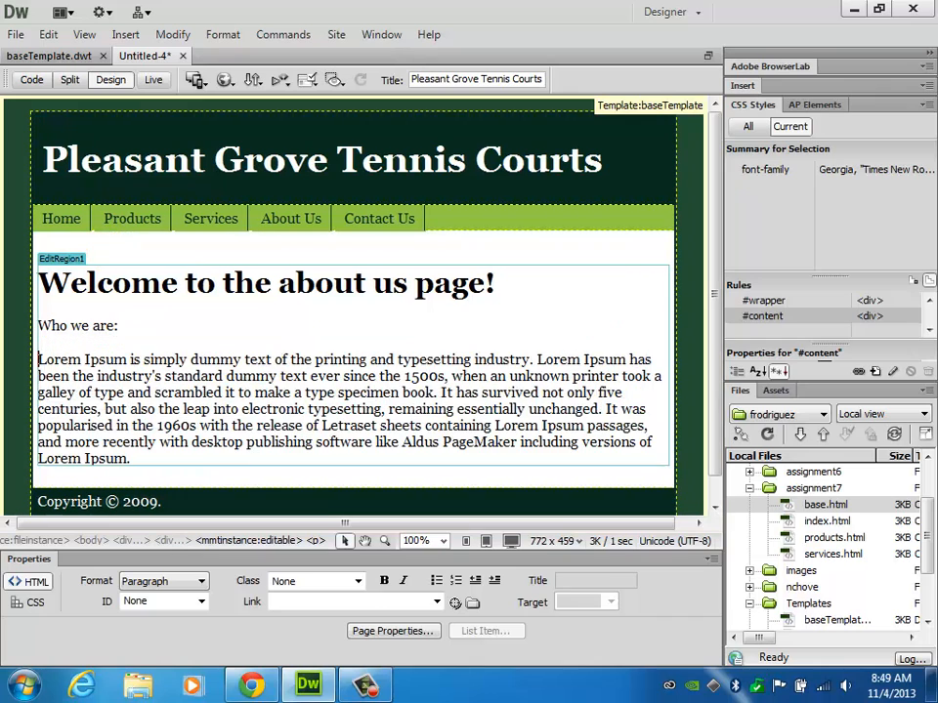
# Save the about us page as aboutus in the assignment7 folder and close it.
pyautogui.click(181, 56)
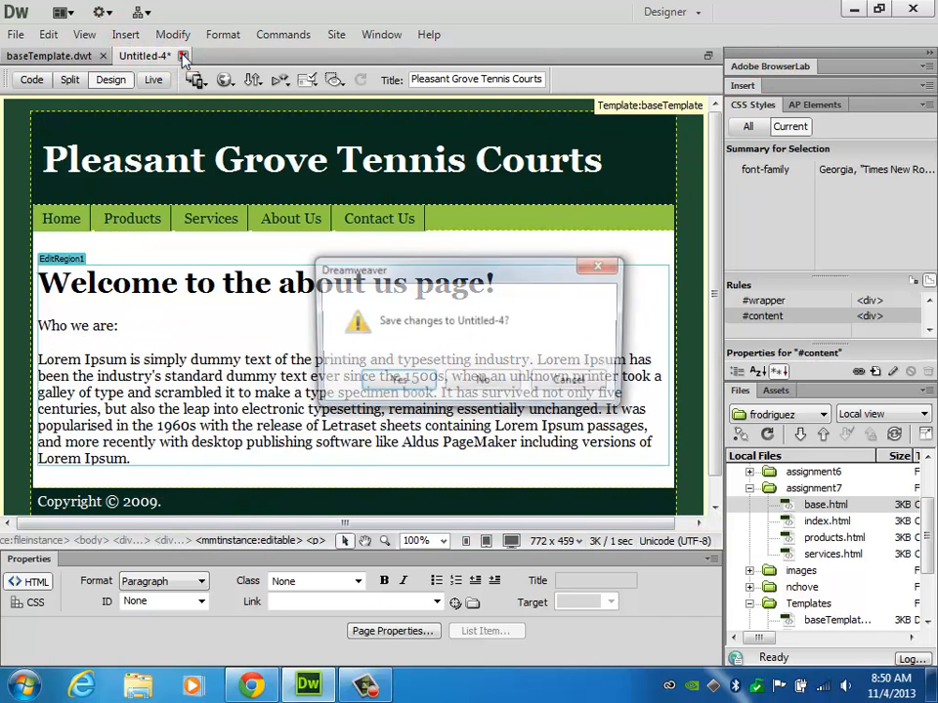
pyautogui.click(415, 388)
pyautogui.write('aboutus')
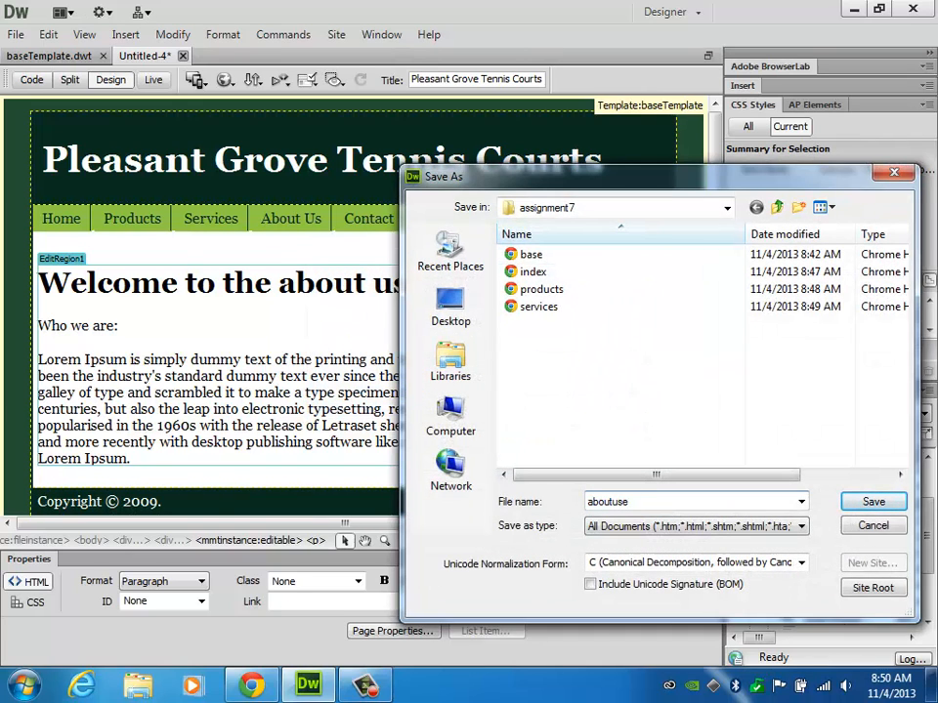
pyautogui.press('Return')
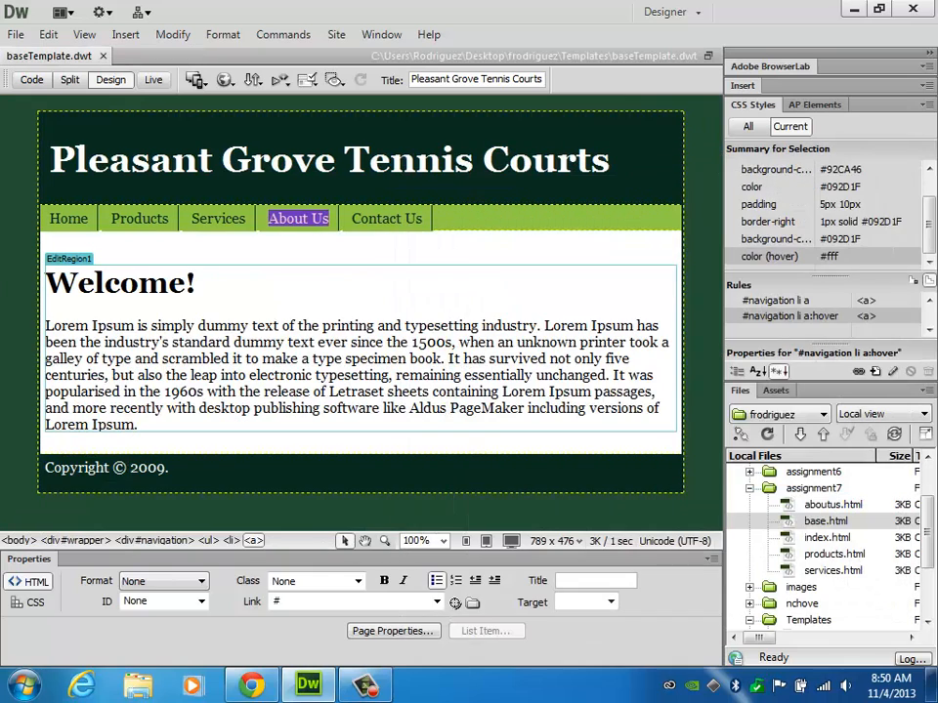
# Create one more page from baseTemplate for the Contact Us section, keeping updates on template changes enabled.
pyautogui.click(14, 35)
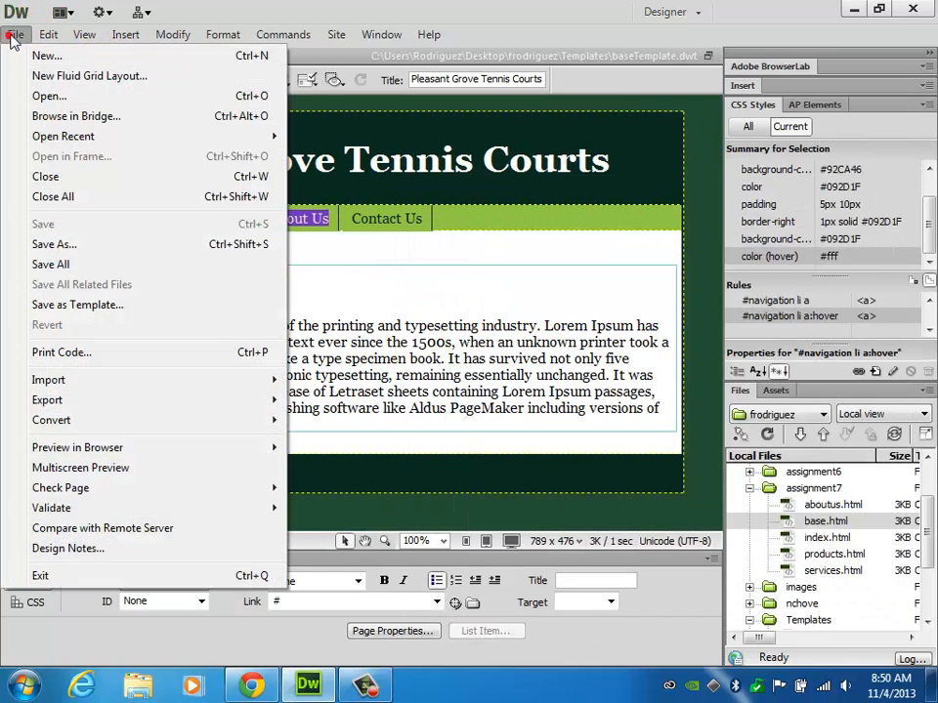
pyautogui.click(39, 58)
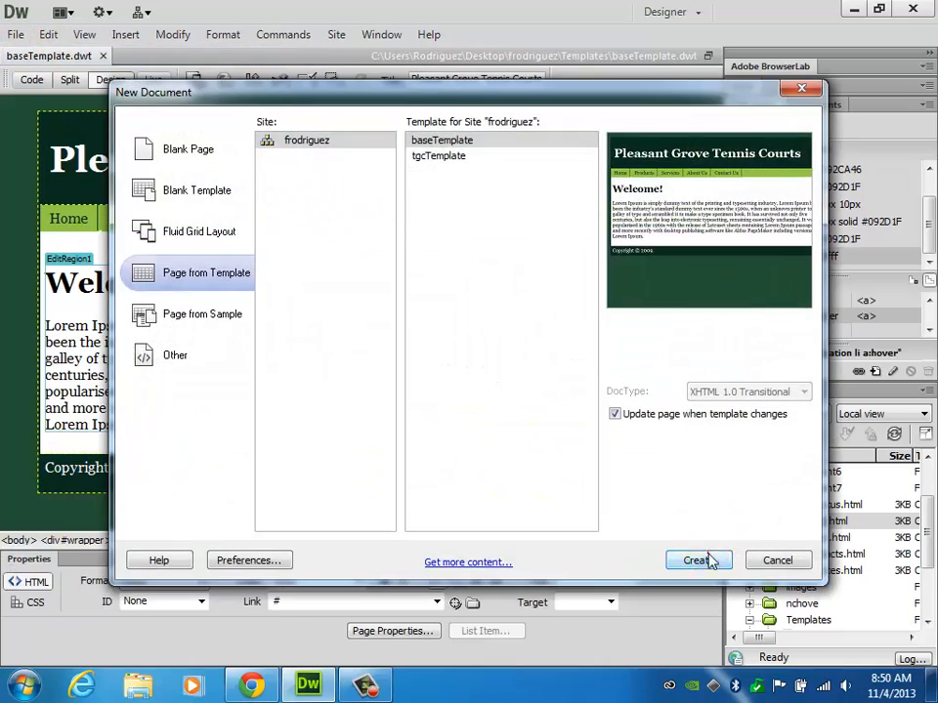
pyautogui.click(699, 560)
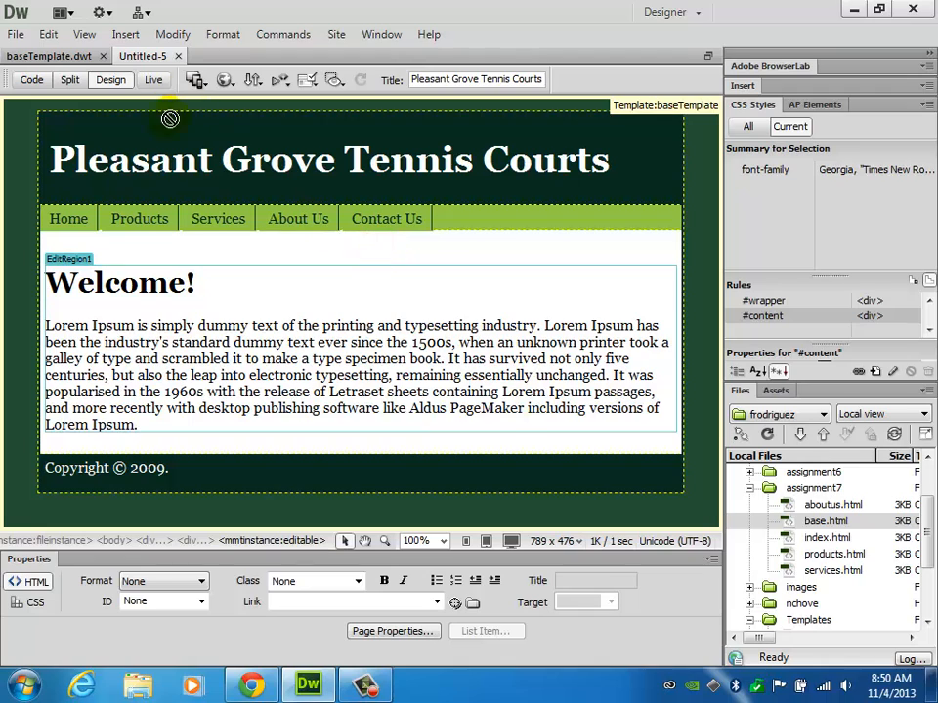
# Change the Welcome heading in the editable region to "Welcome to our contact us page!".
pyautogui.click(186, 284)
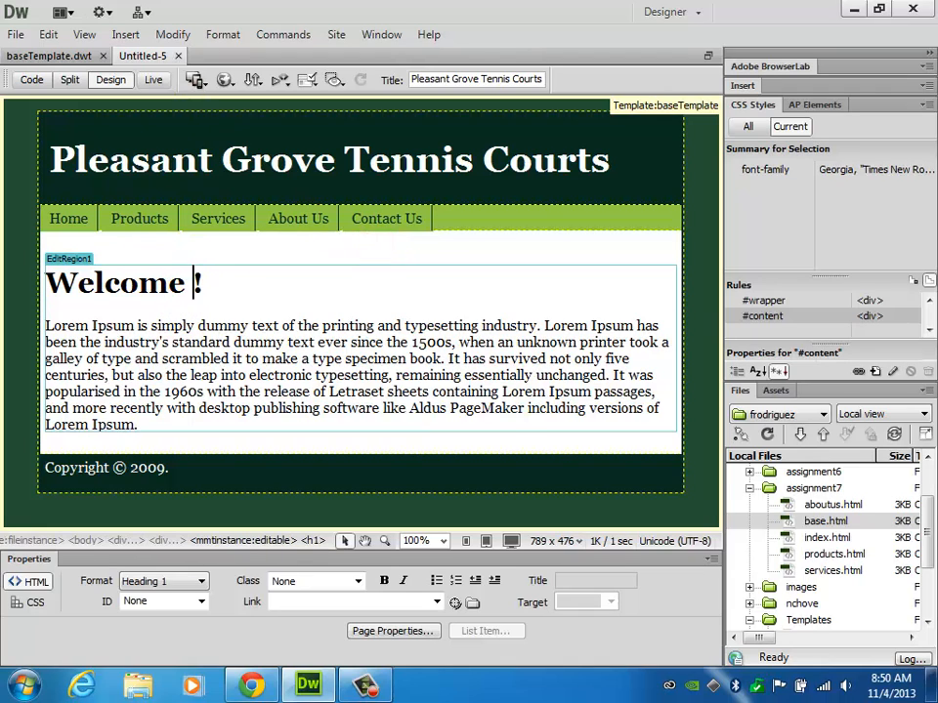
pyautogui.write('to i')
pyautogui.press('BackSpace')
pyautogui.write('our ')
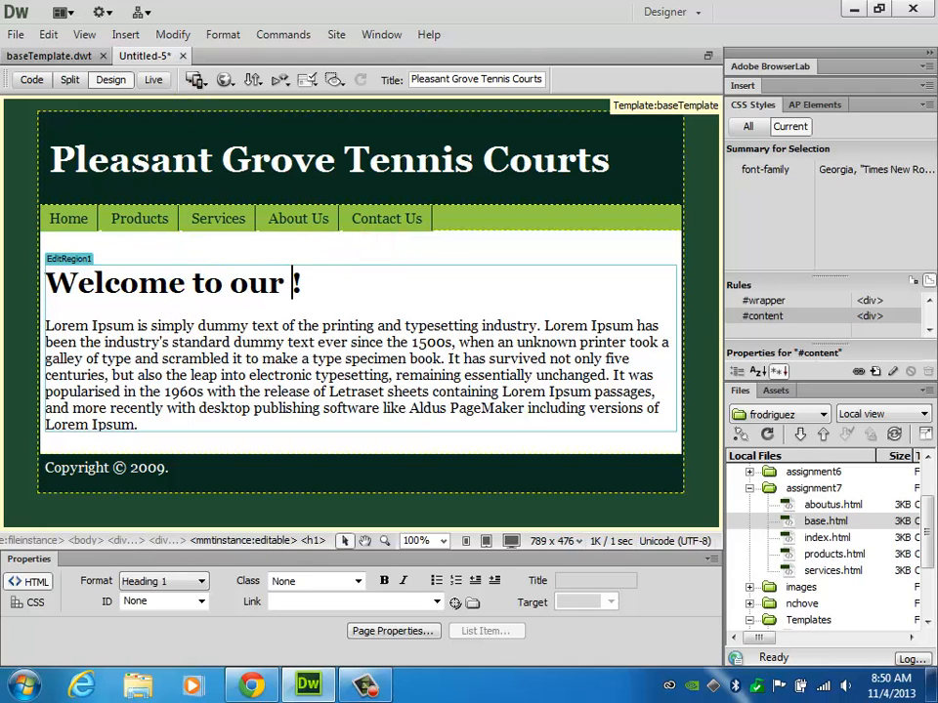
pyautogui.write('contact us page')
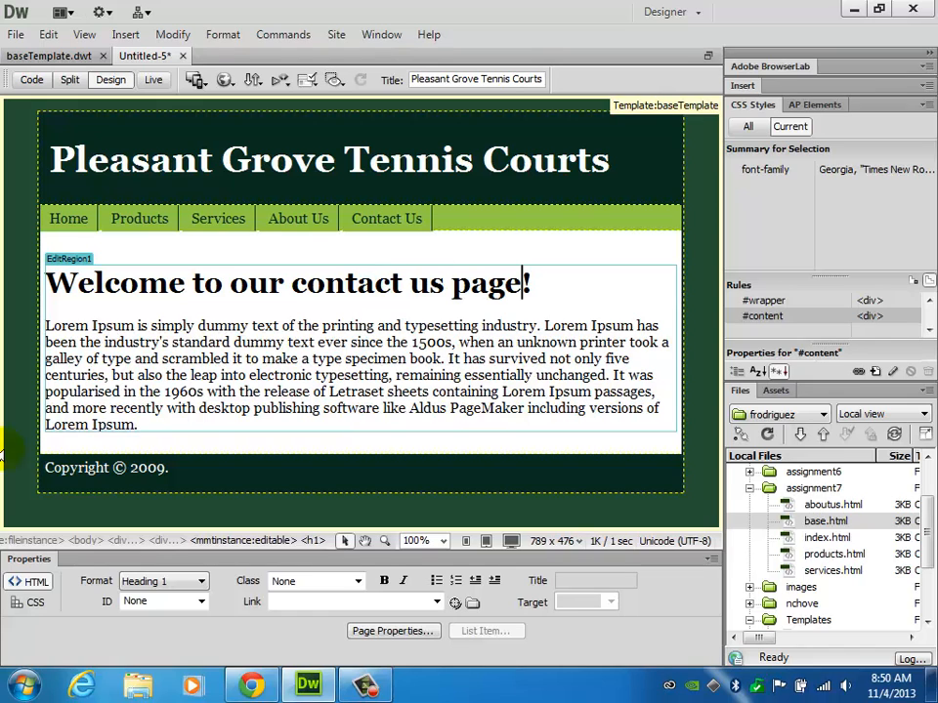
# Add a paragraph above the Lorem Ipsum text reading "Reach us at" followed by the contact e-mail address.
pyautogui.moveTo(45, 324); pyautogui.dragTo(105, 329)
pyautogui.press('Return')
pyautogui.click(104, 324)
pyautogui.write('Reach')
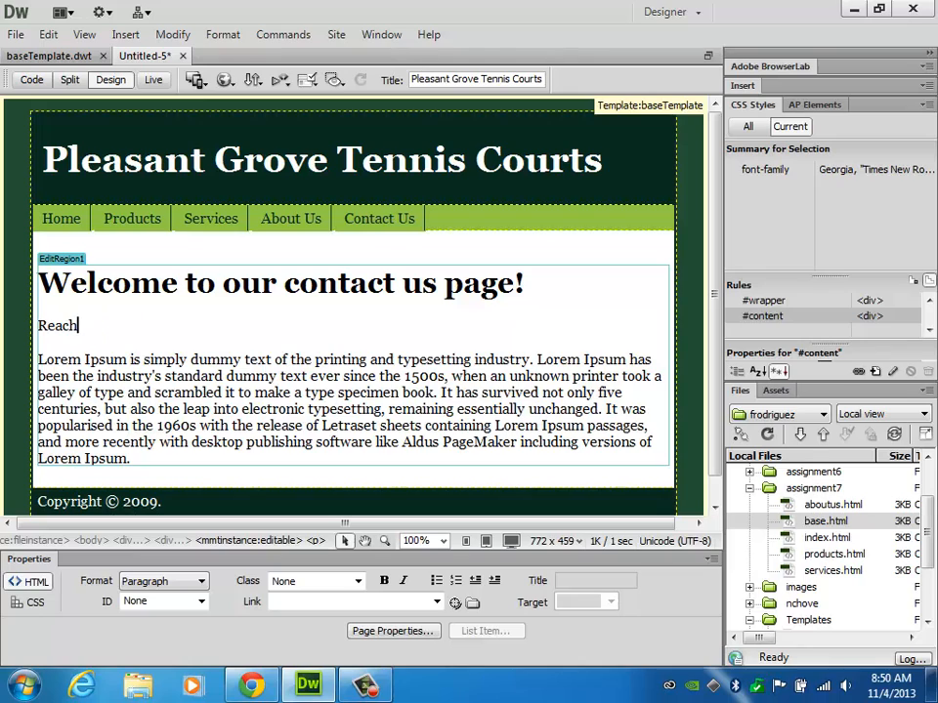
pyautogui.write(' us at')
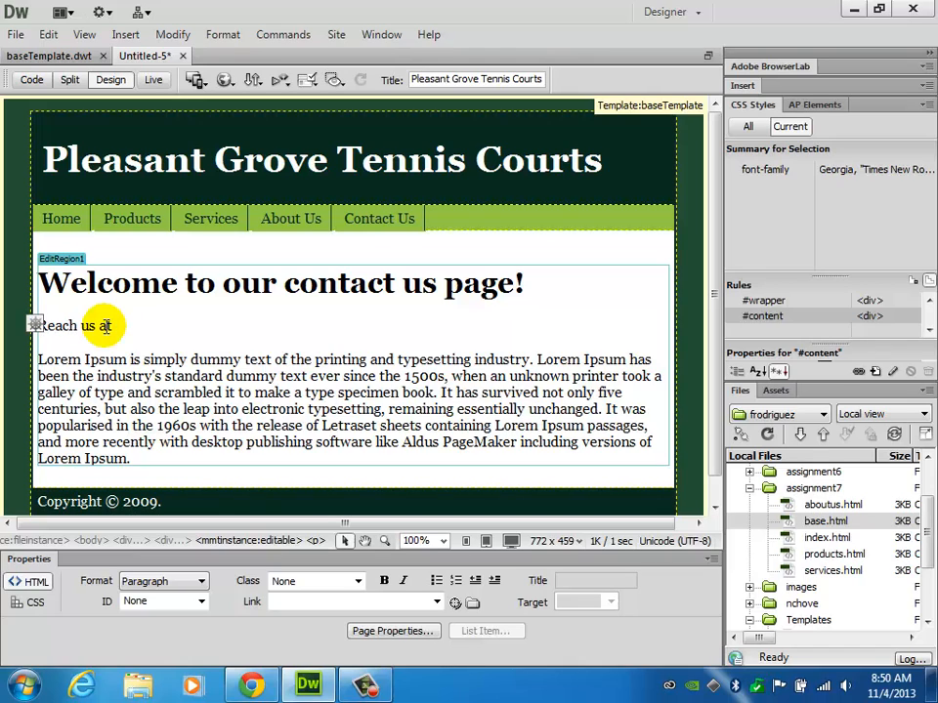
pyautogui.write(' user@')
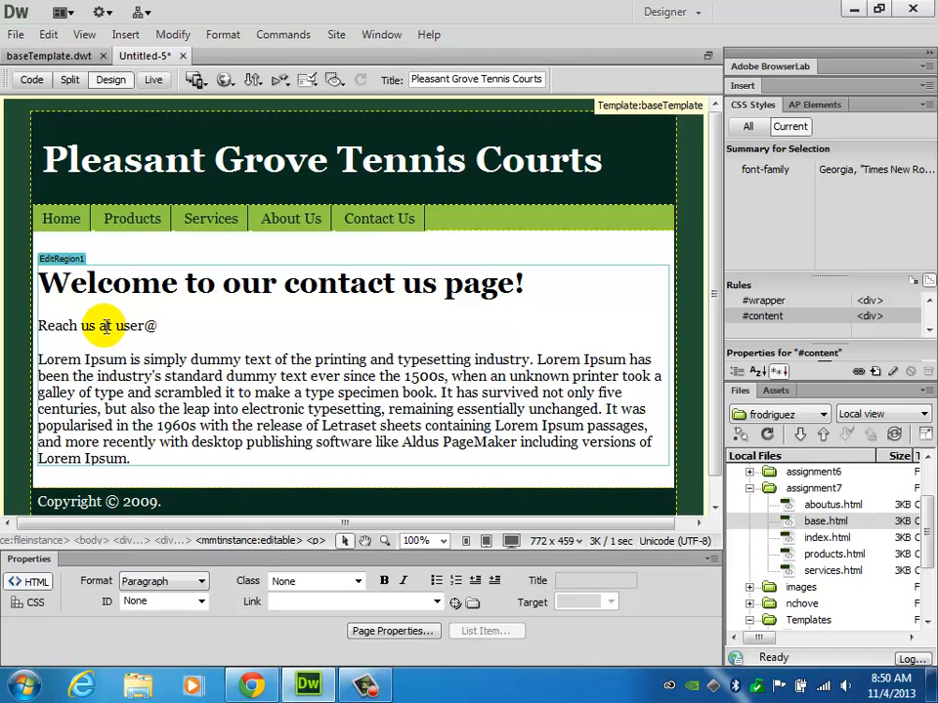
pyautogui.write('website.com')
# Turn the e-mail address in the paragraph into a mailto: link to that same address.
pyautogui.click(106, 327)
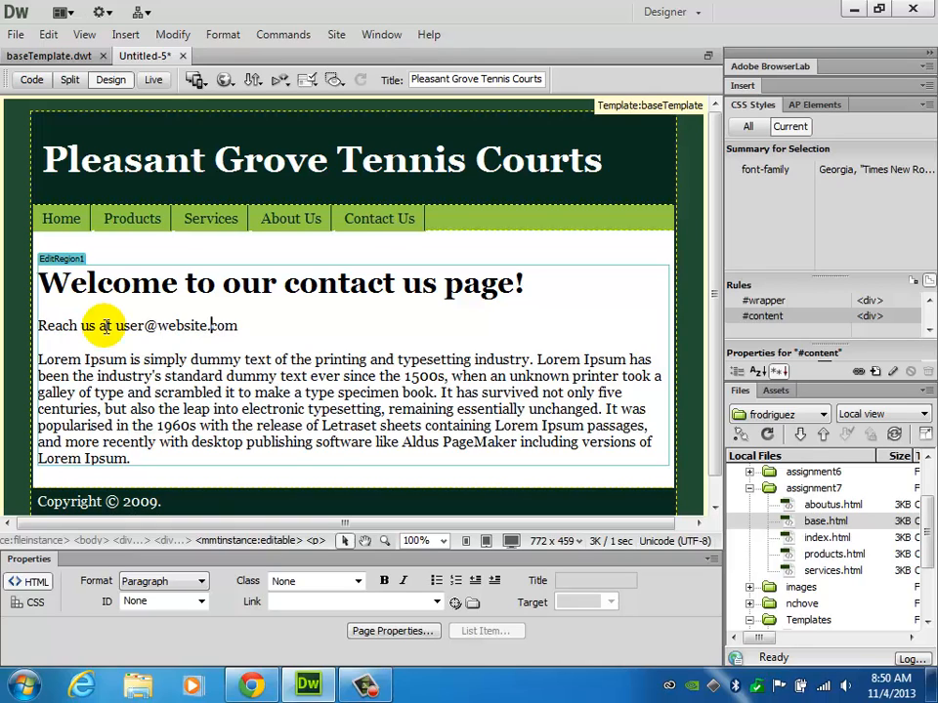
pyautogui.hotkey('shift', 'Left')
pyautogui.hotkey('shift', 'Left')
pyautogui.hotkey('shift', 'Left')
pyautogui.hotkey('shift', 'Left')
pyautogui.hotkey('shift', 'Left')
pyautogui.hotkey('shift', 'Left')
pyautogui.hotkey('shift', 'Left')
pyautogui.hotkey('shift', 'Left')
pyautogui.hotkey('shift', 'Left')
pyautogui.hotkey('shift', 'Left')
pyautogui.hotkey('shift', 'Left')
pyautogui.hotkey('shift', 'Left')
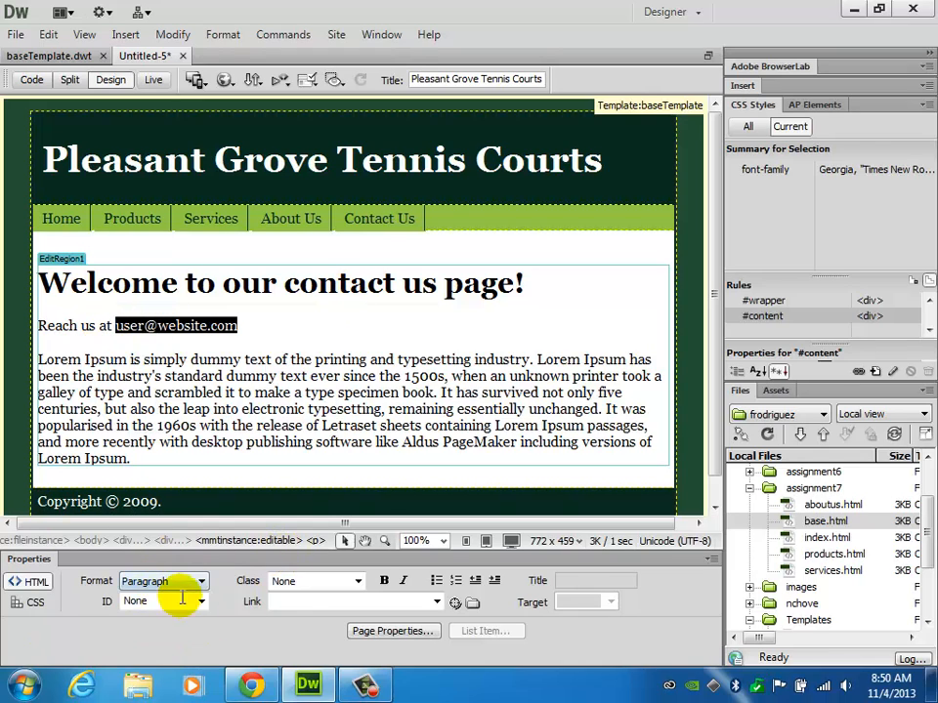
pyautogui.click(304, 599)
pyautogui.write('mailto')
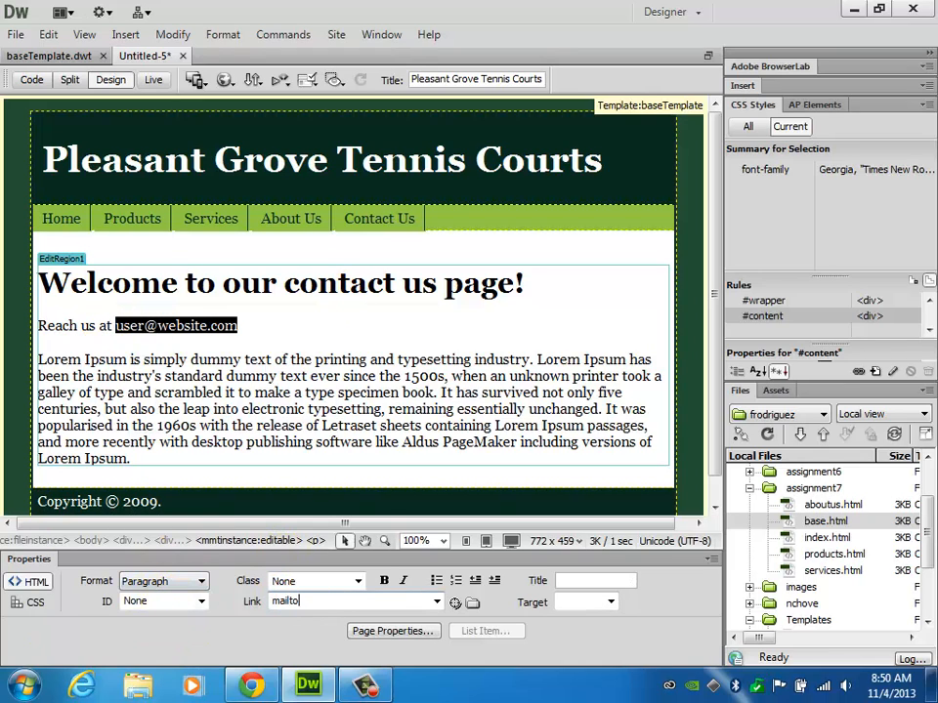
pyautogui.write(':user@website.com')
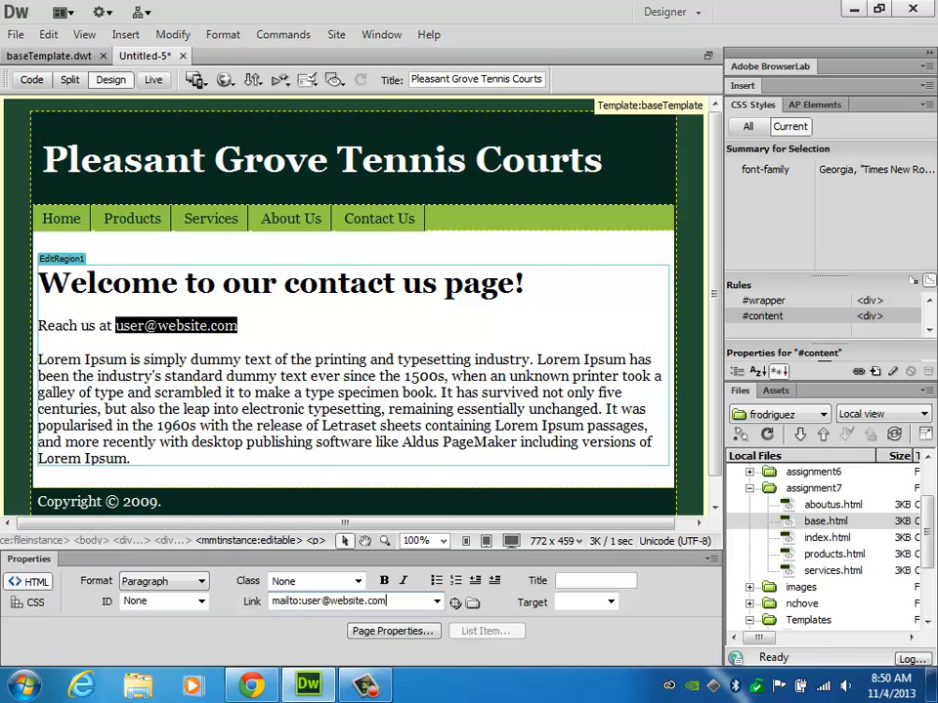
pyautogui.press('Return')
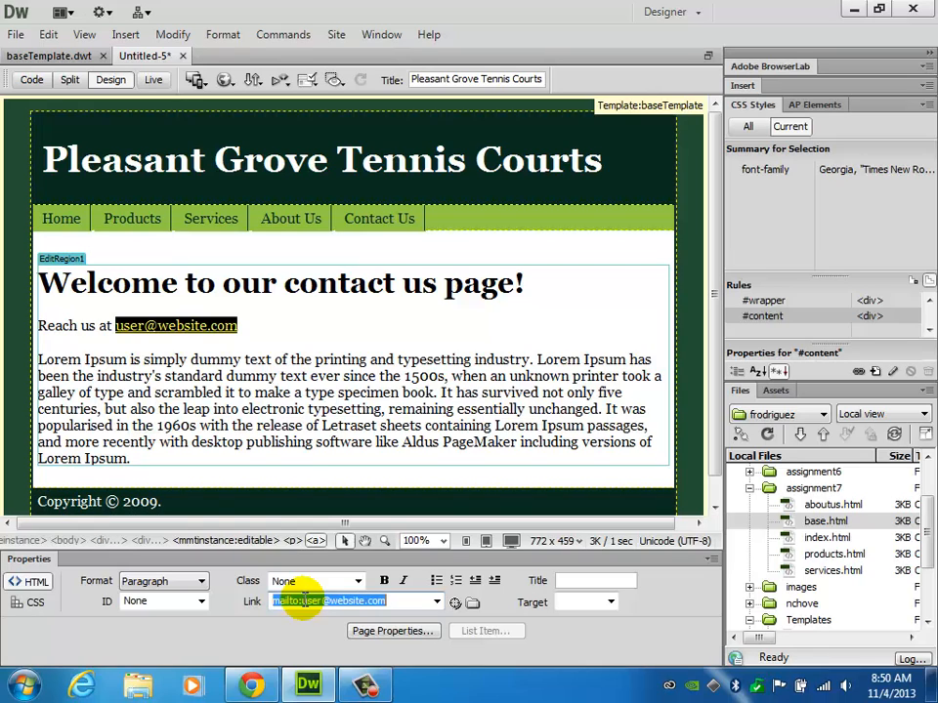
# Close the new contact page, saving it as contactus in the assignment7 folder.
pyautogui.click(183, 56)
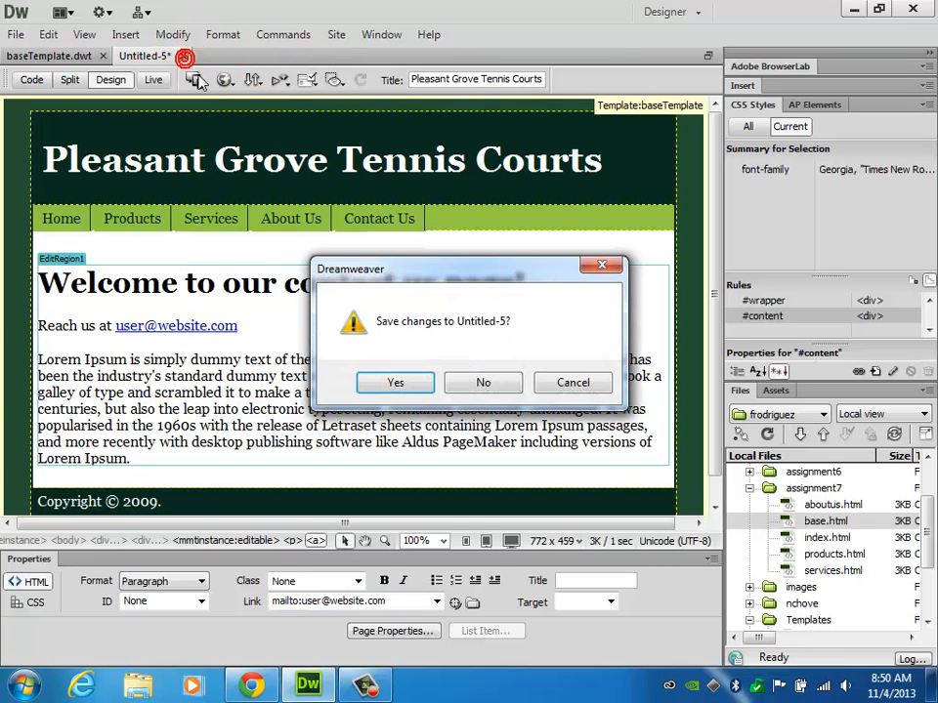
pyautogui.click(391, 381)
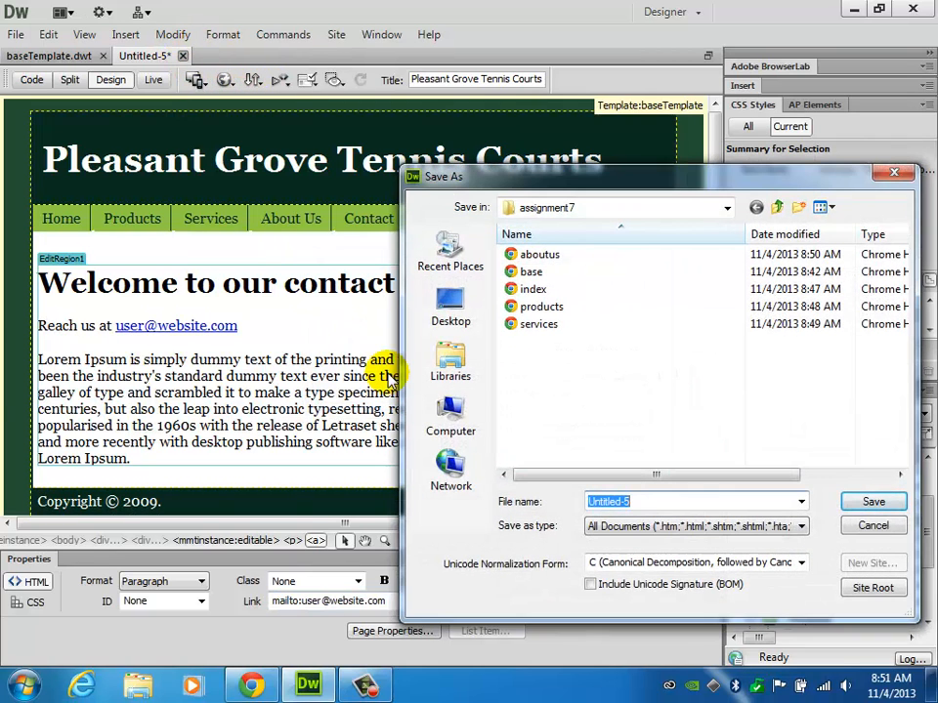
pyautogui.write('contactus')
pyautogui.press('Return')
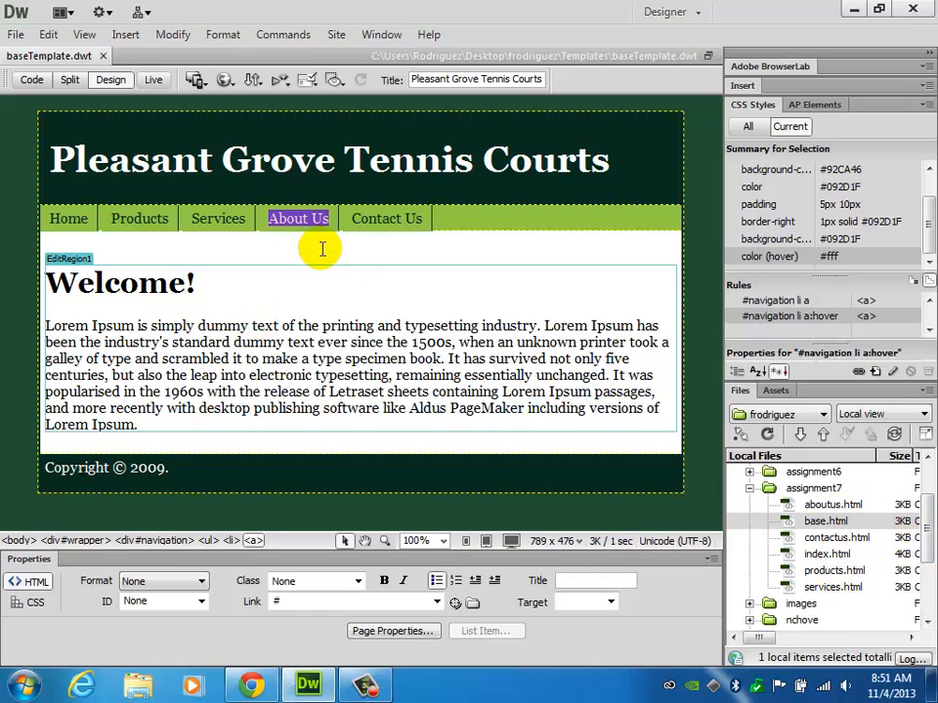
# Link the template's Home navigation item to index.html in assignment7.
pyautogui.click(57, 216)
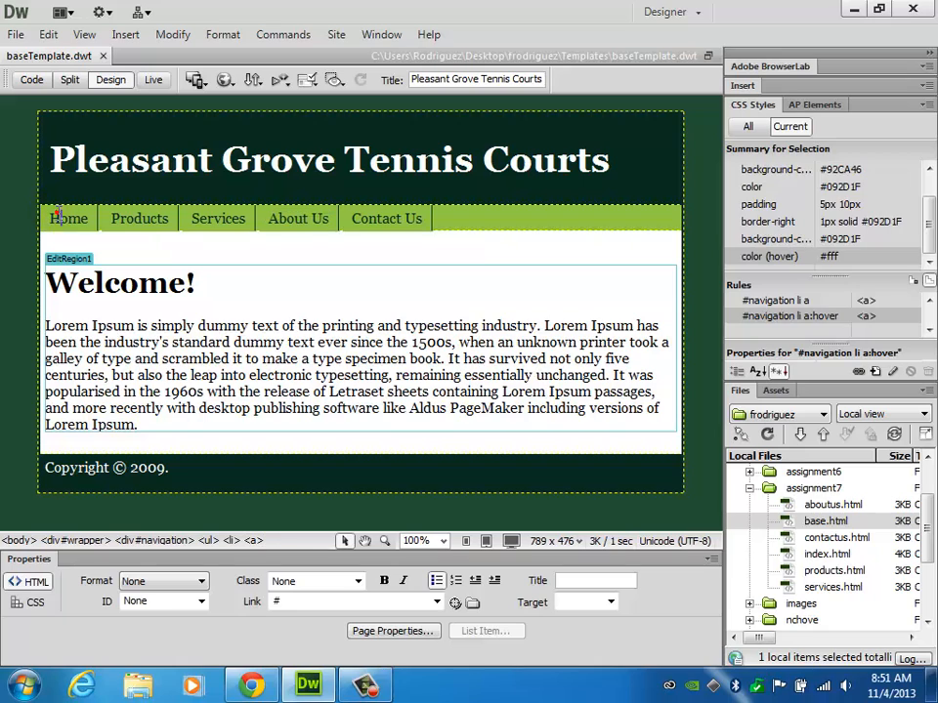
pyautogui.doubleClick(132, 217)
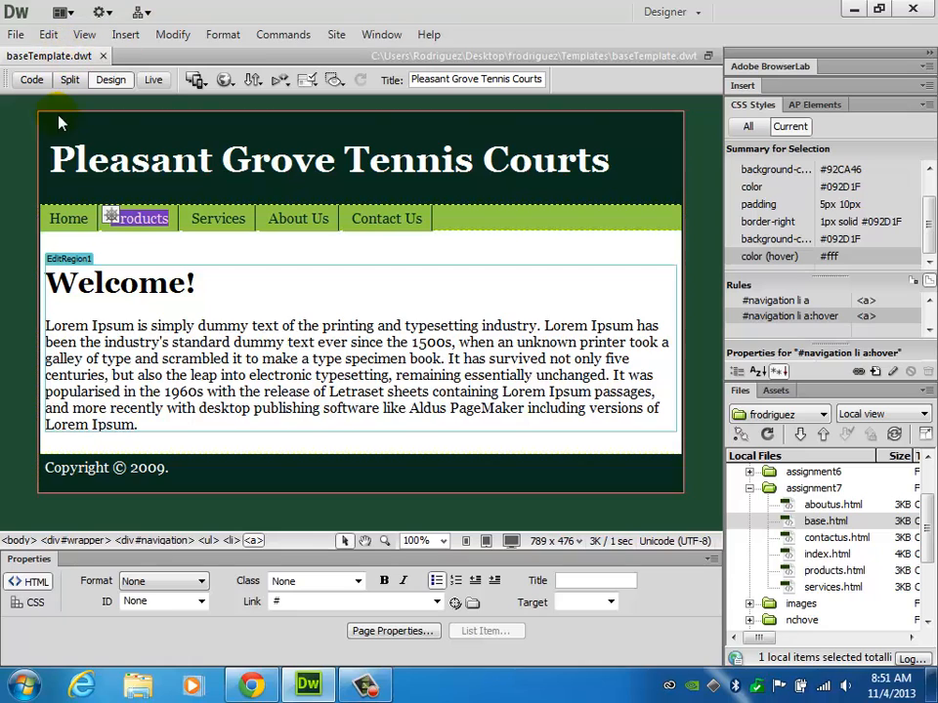
pyautogui.doubleClick(66, 220)
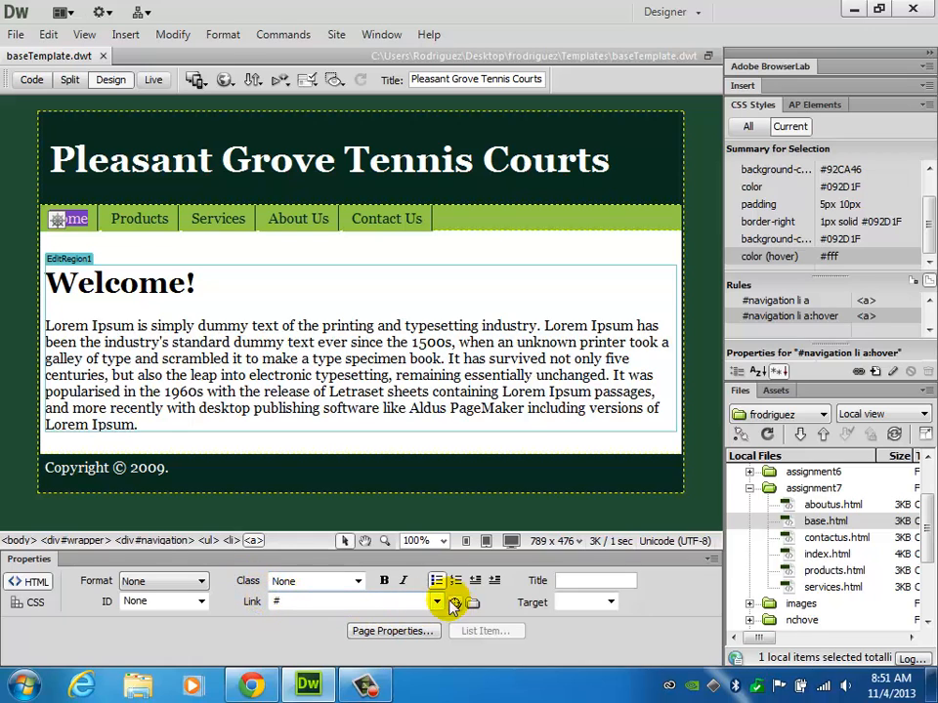
pyautogui.moveTo(455, 603); pyautogui.dragTo(826, 556)
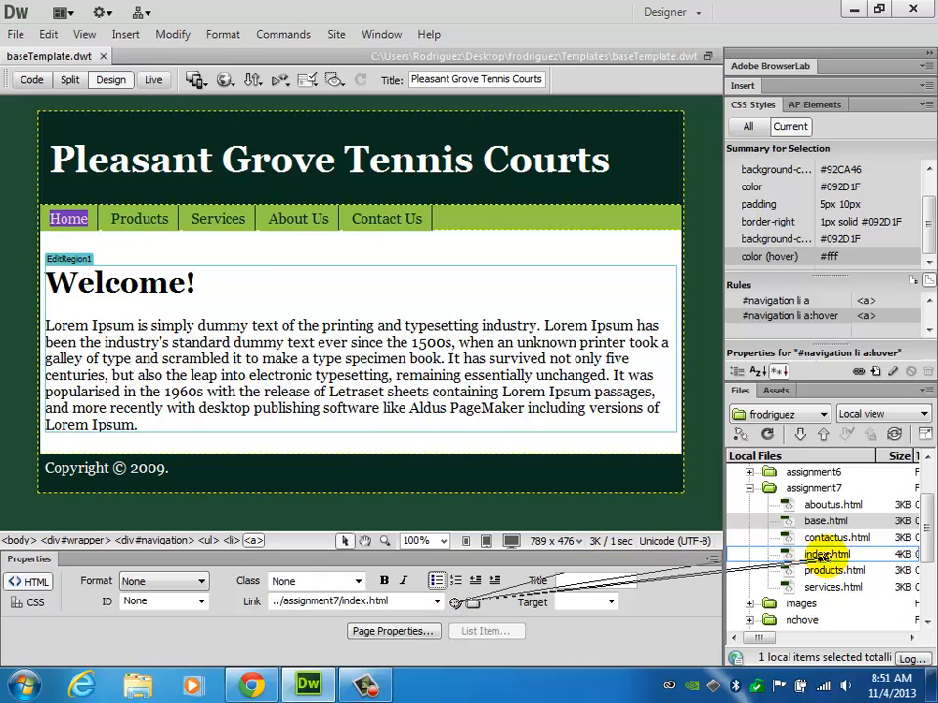
# Link the Products navigation item to products.html and the Services item to services.html in assignment7.
pyautogui.doubleClick(142, 218)
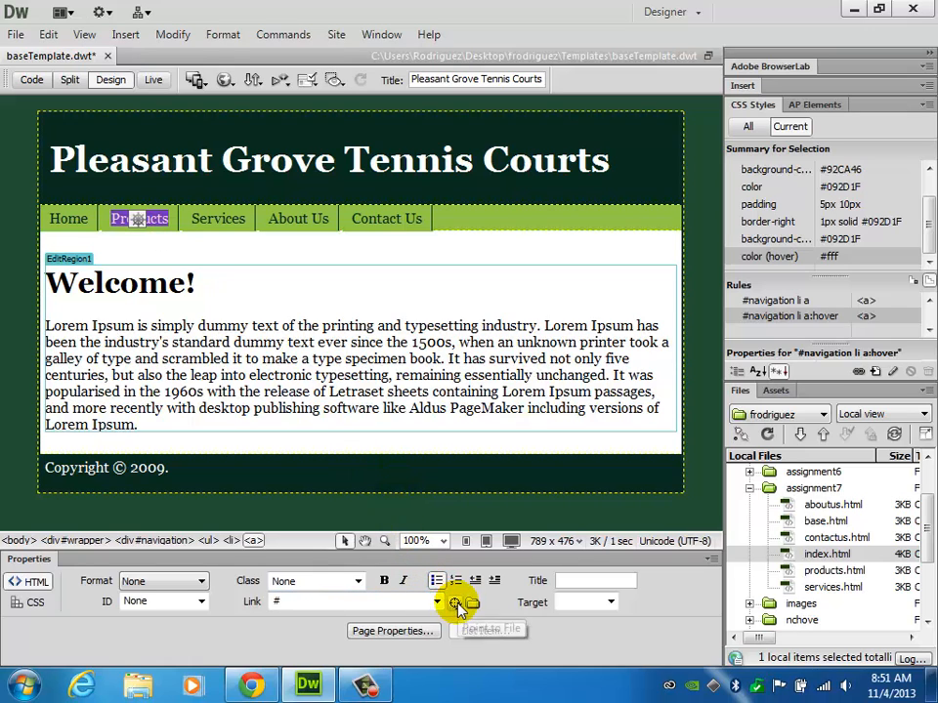
pyautogui.moveTo(454, 604); pyautogui.dragTo(817, 572)
pyautogui.doubleClick(217, 219)
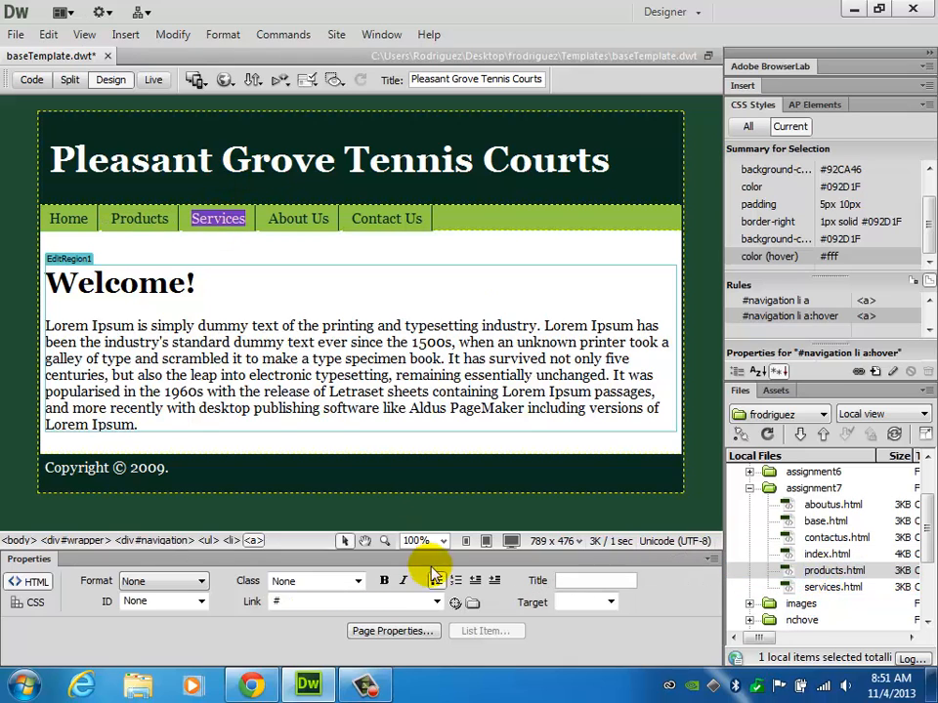
pyautogui.moveTo(455, 602); pyautogui.dragTo(821, 588)
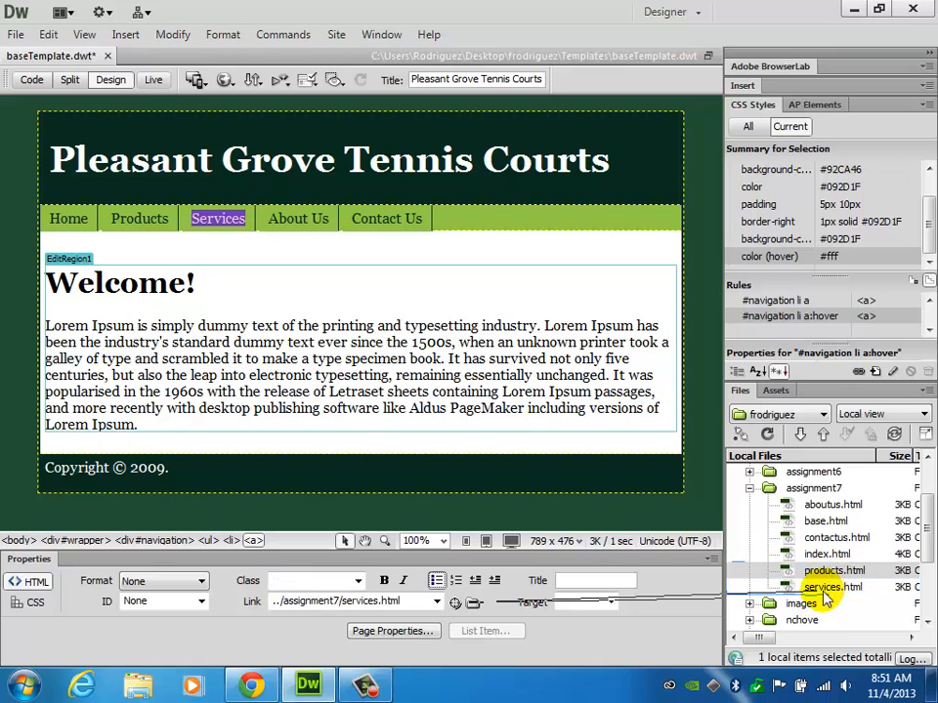
# Link the About Us navigation item to aboutus.html and the Contact Us item to contactus.html in assignment7.
pyautogui.doubleClick(266, 219)
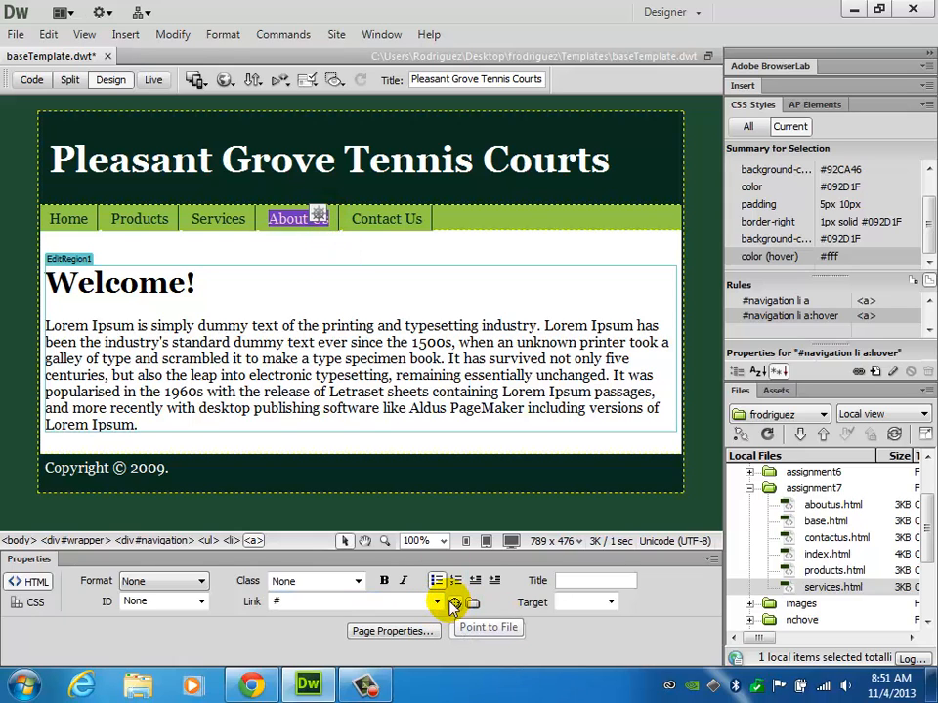
pyautogui.moveTo(455, 605); pyautogui.dragTo(797, 504)
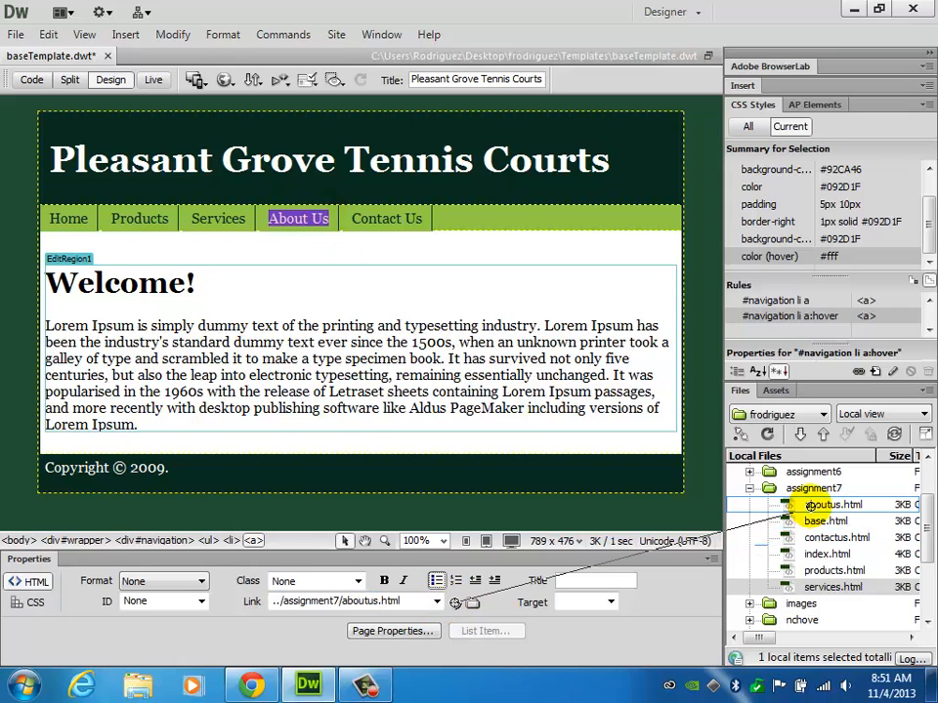
pyautogui.tripleClick(350, 217)
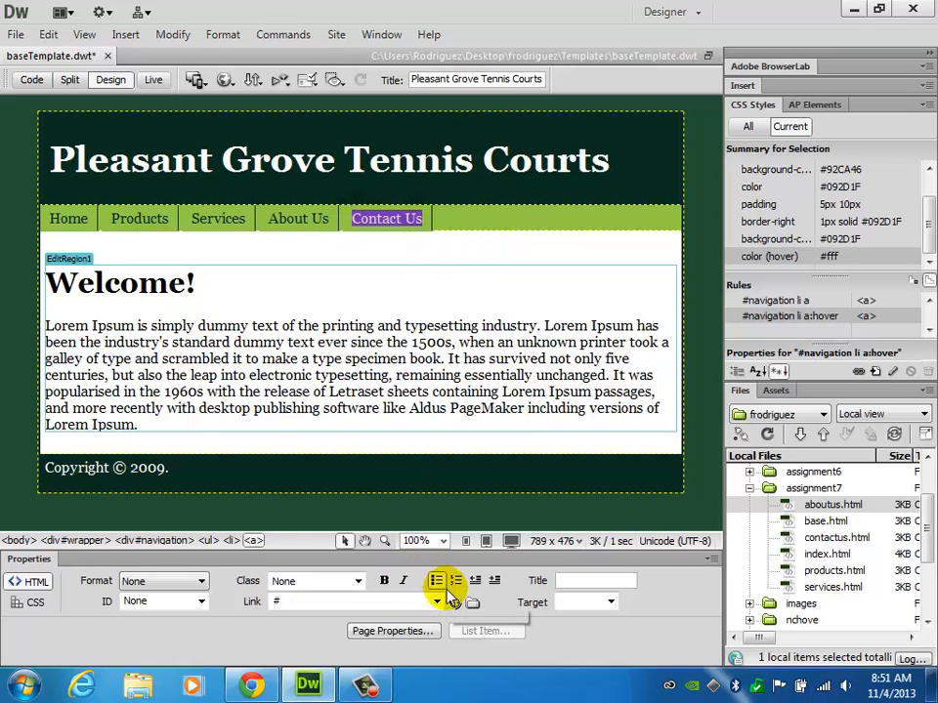
pyautogui.moveTo(455, 601); pyautogui.dragTo(813, 538)
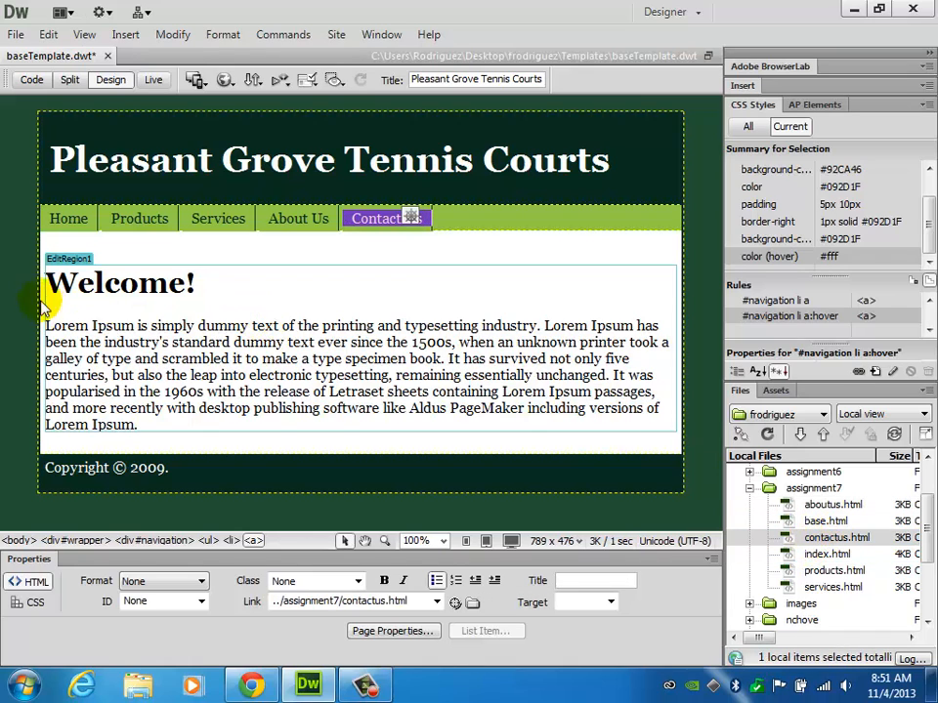
pyautogui.click(168, 439)
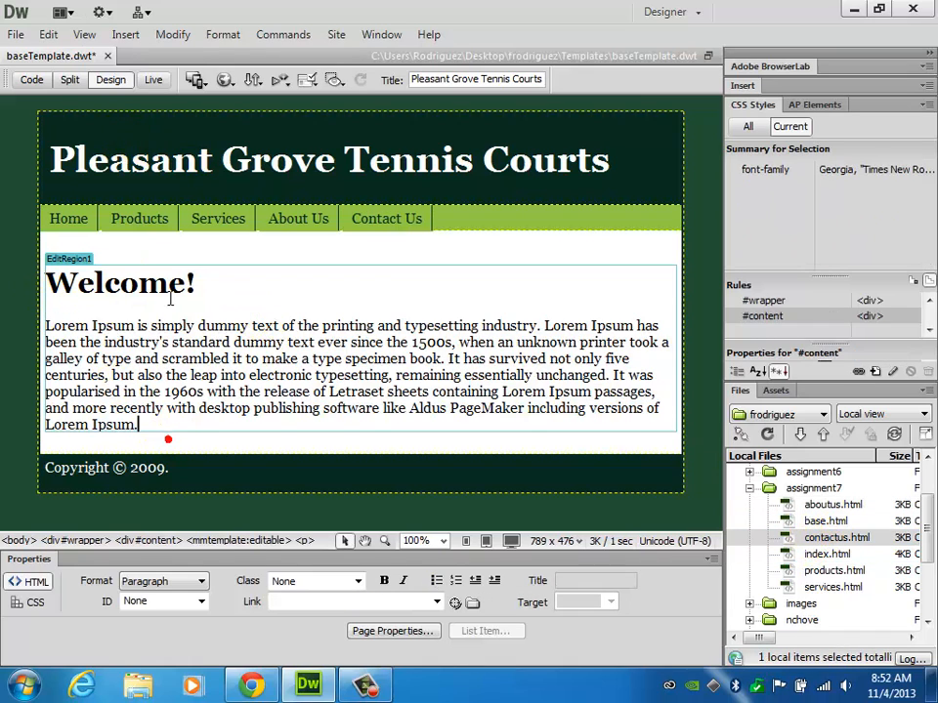
# Save baseTemplate.dwt and update all pages based on it.
pyautogui.click(15, 35)
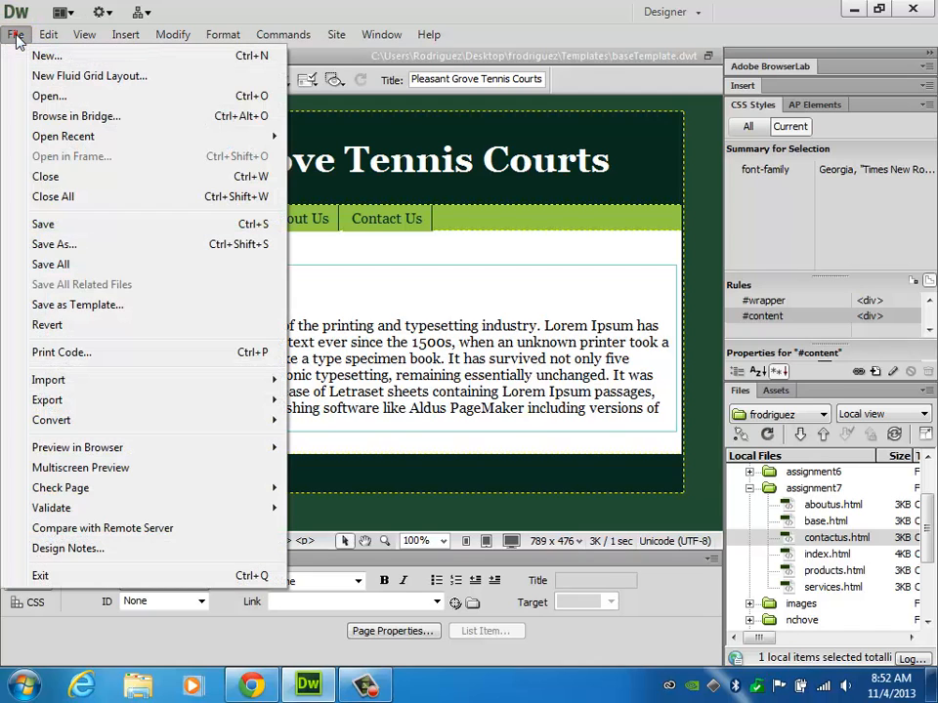
pyautogui.click(61, 223)
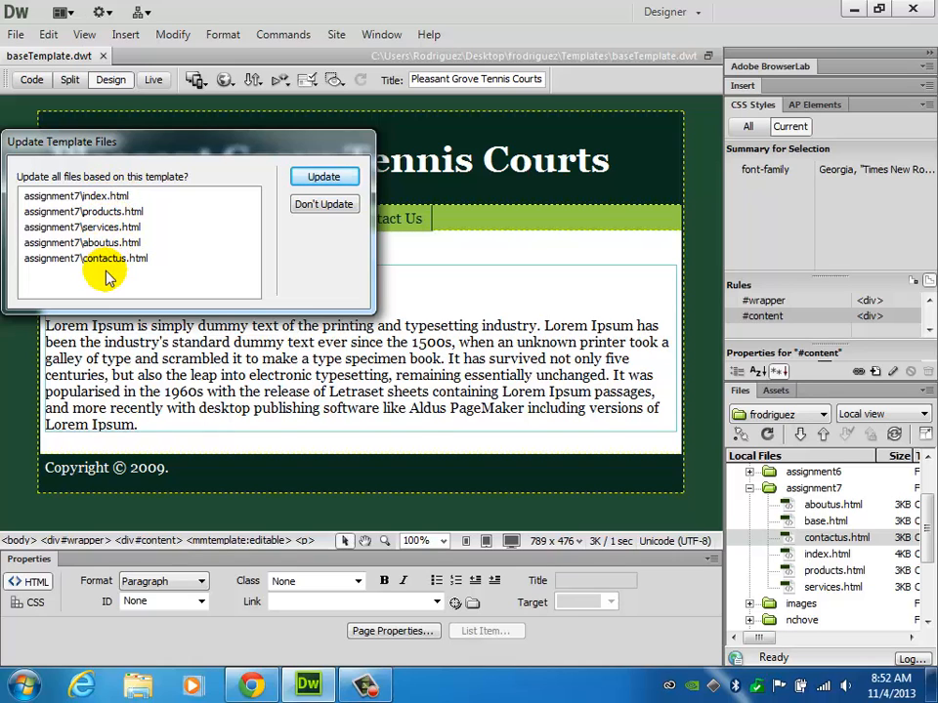
pyautogui.click(322, 177)
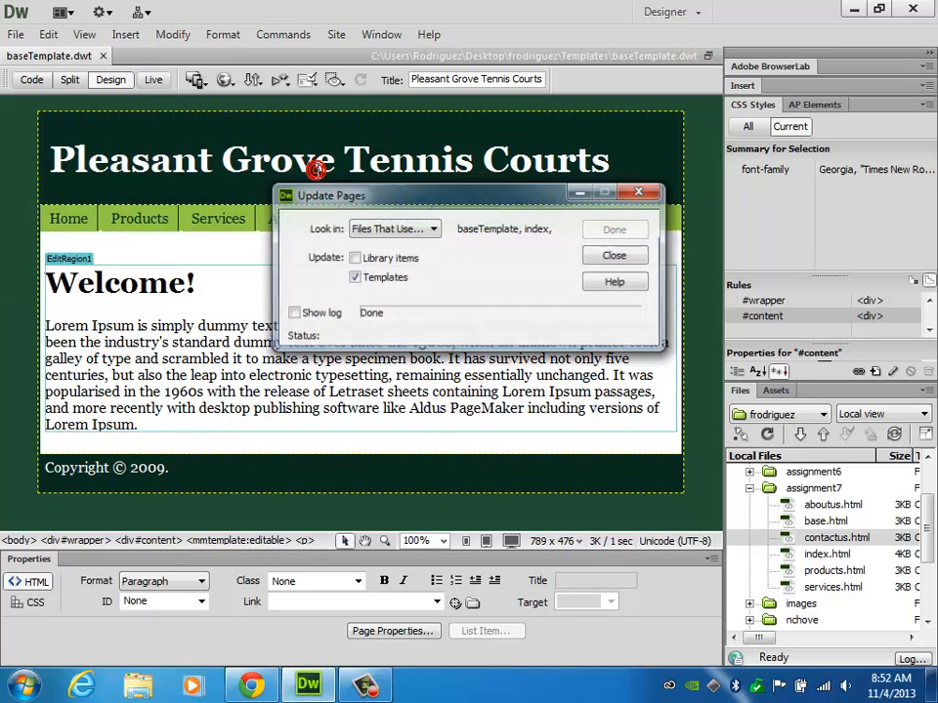
# Run the template update across the entire site and close the Update Pages dialog.
pyautogui.click(404, 228)
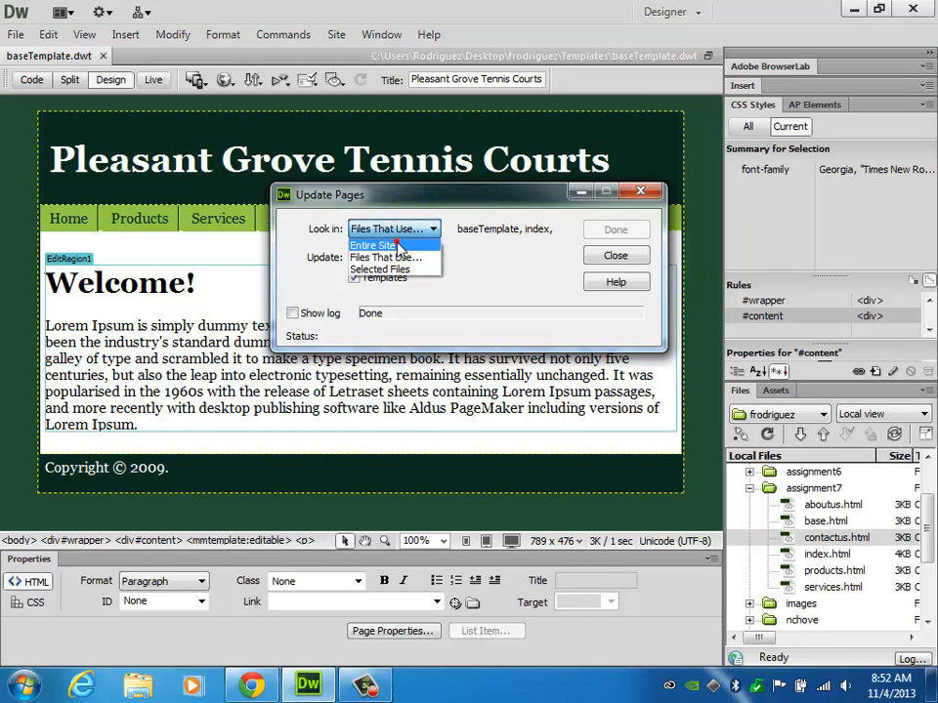
pyautogui.click(404, 246)
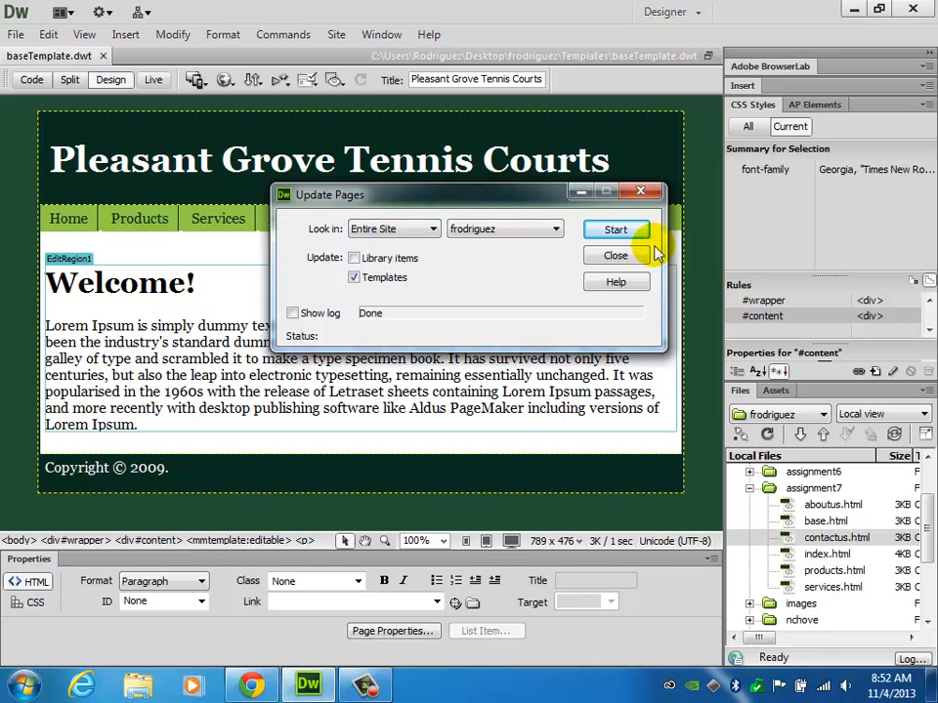
pyautogui.click(603, 235)
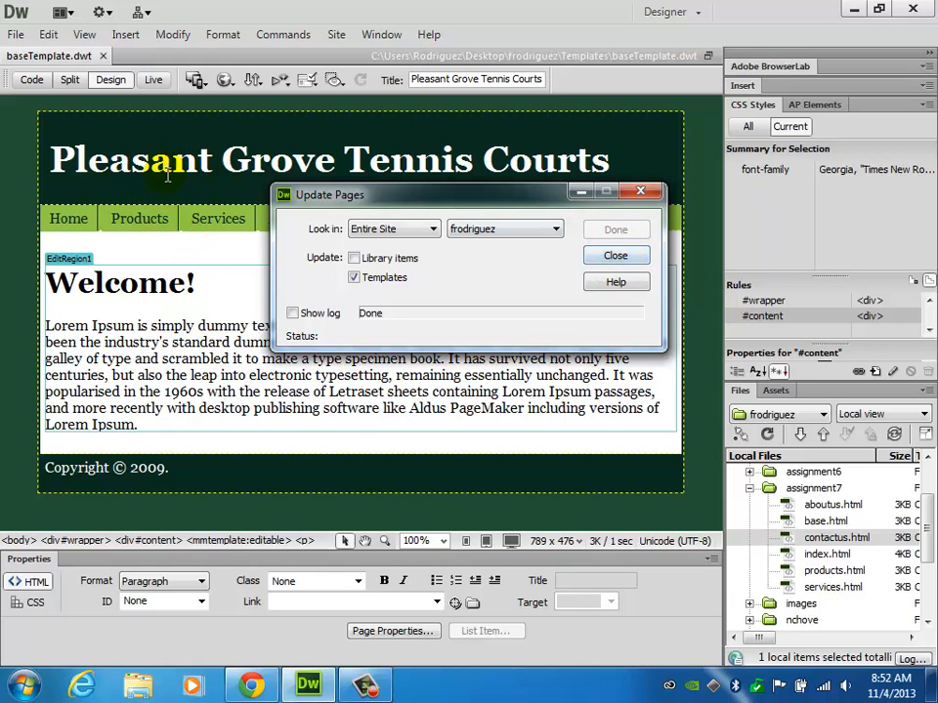
pyautogui.click(614, 256)
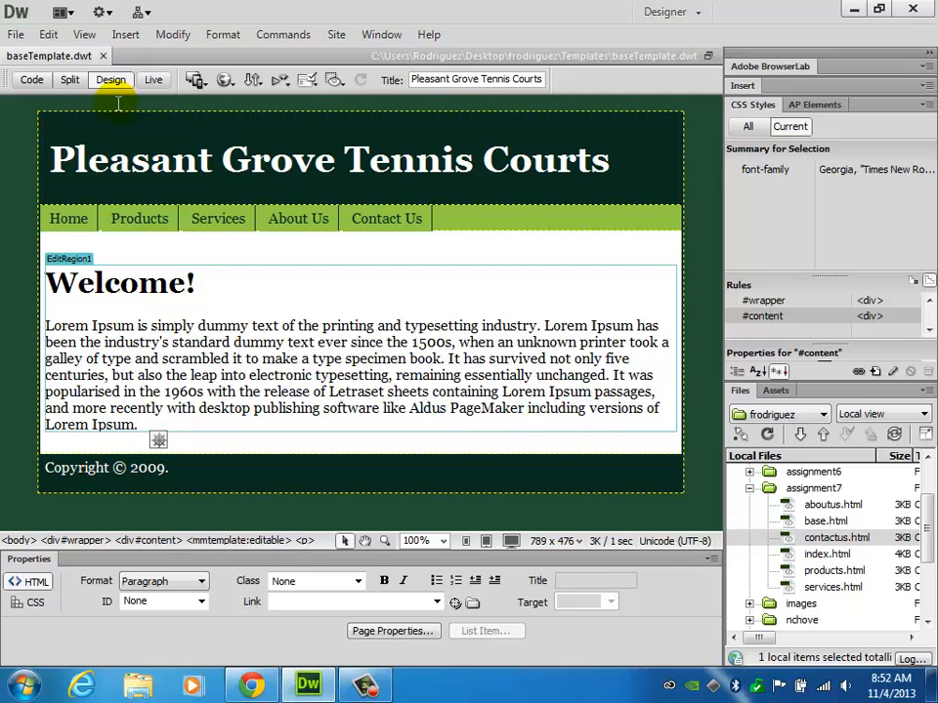
# Upload the assignment7 folder to the remote server, including dependent files.
pyautogui.click(811, 491)
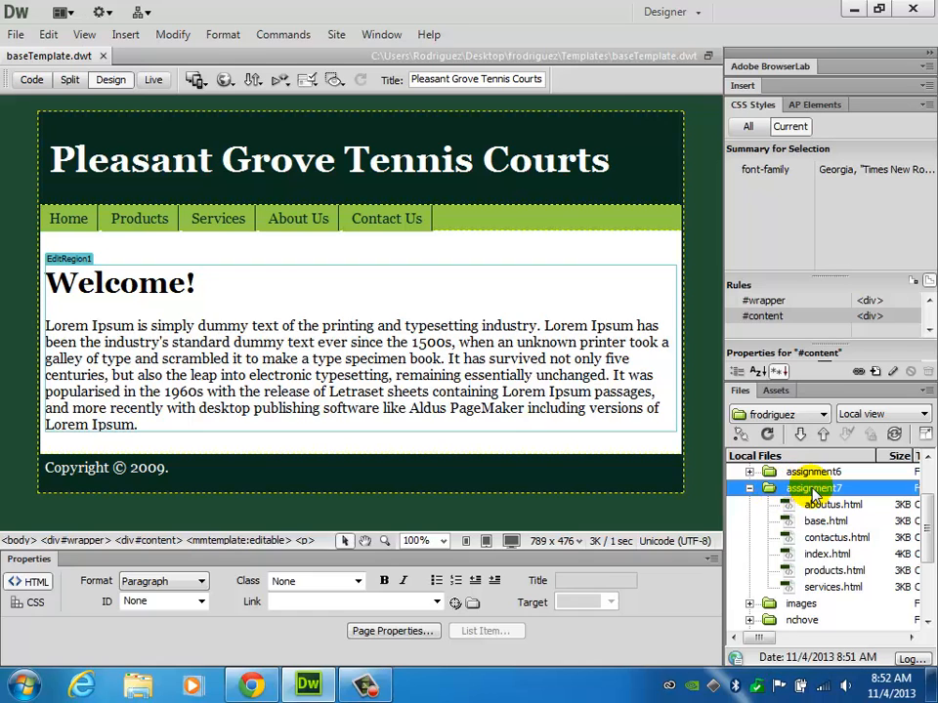
pyautogui.rightClick(821, 494)
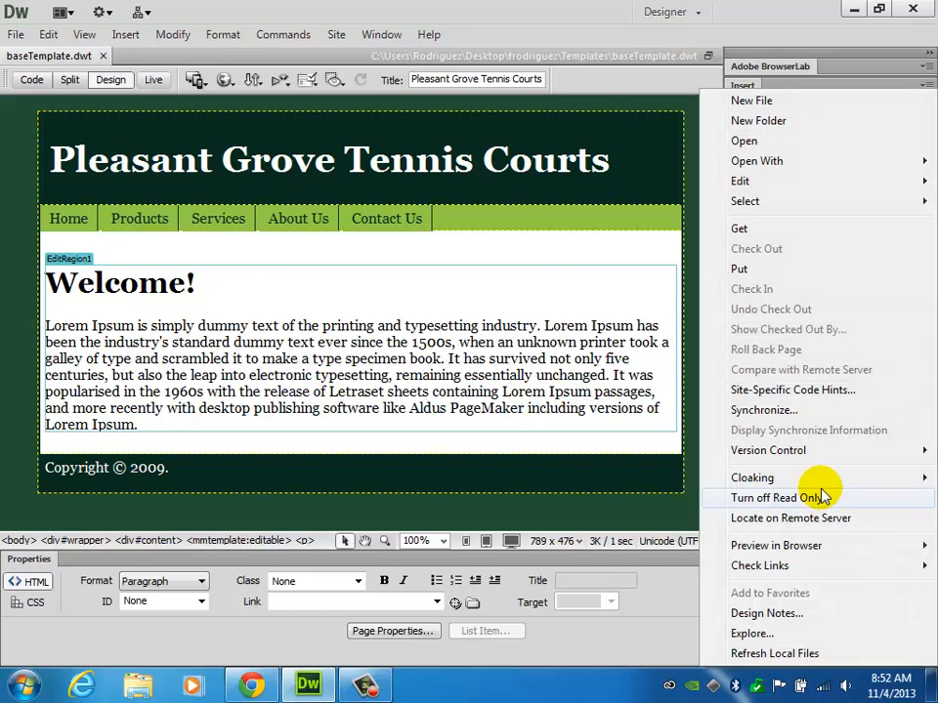
pyautogui.click(757, 268)
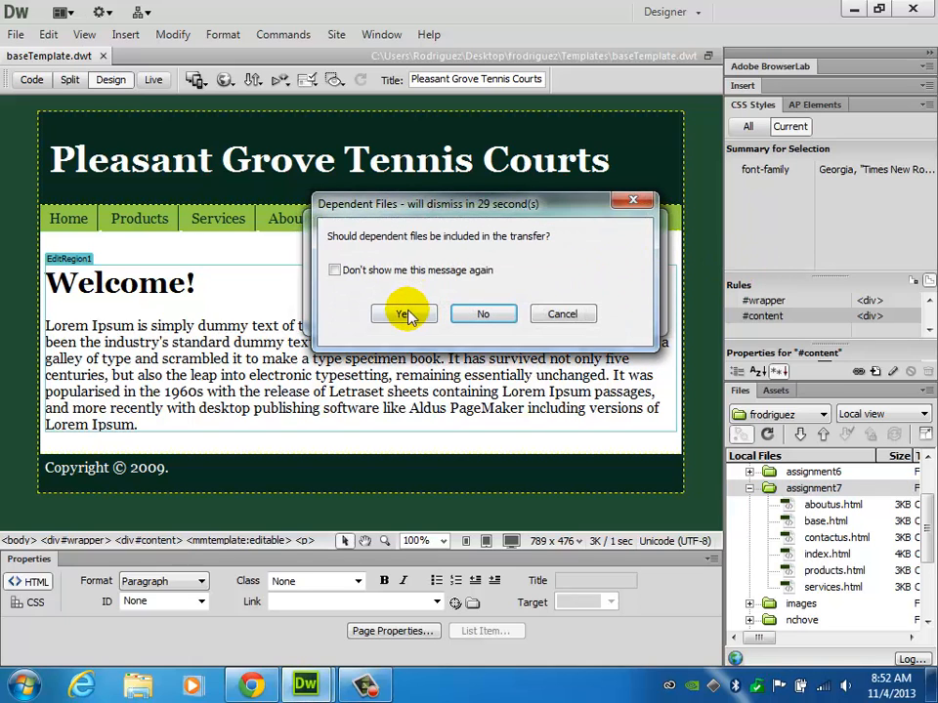
pyautogui.click(408, 315)
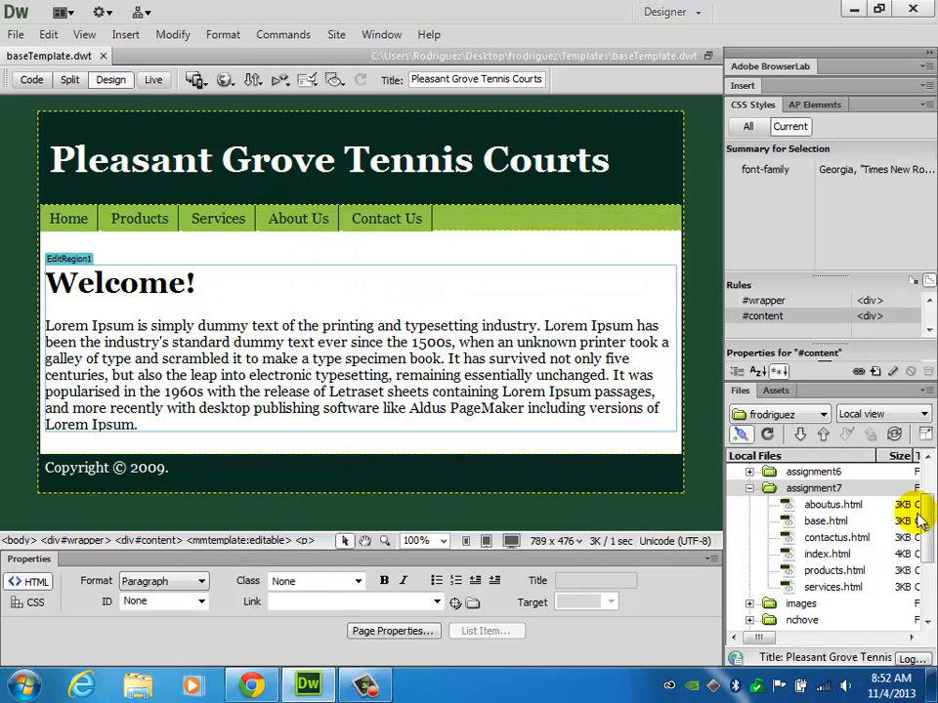
# Open the site root's index.html and add an "Assignment 7" list item below Assignment 6.
pyautogui.scroll(-3, 923, 547)
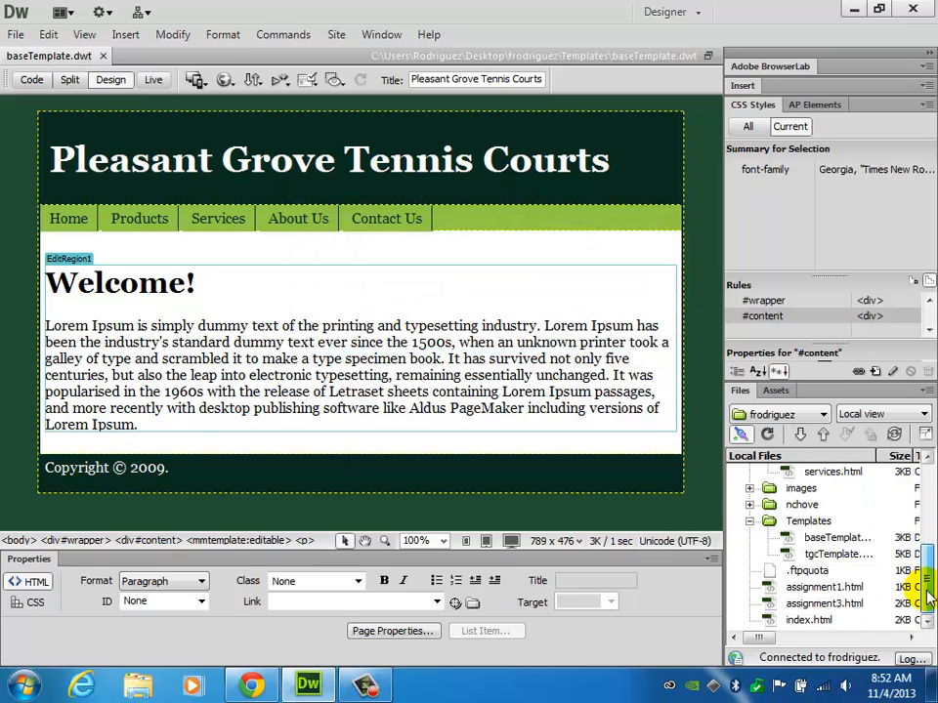
pyautogui.doubleClick(801, 621)
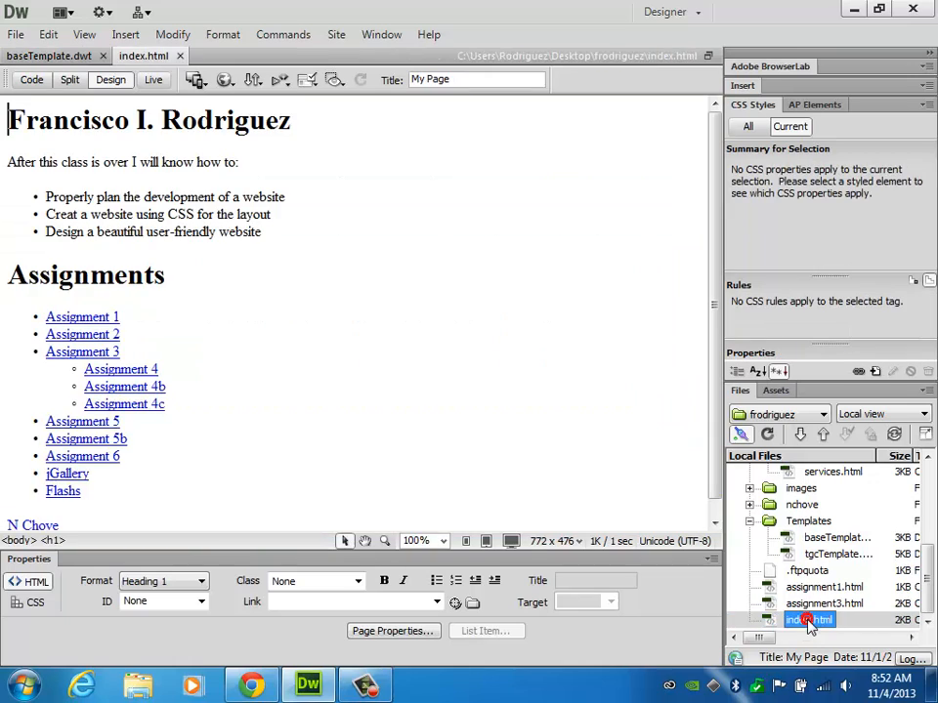
pyautogui.click(176, 454)
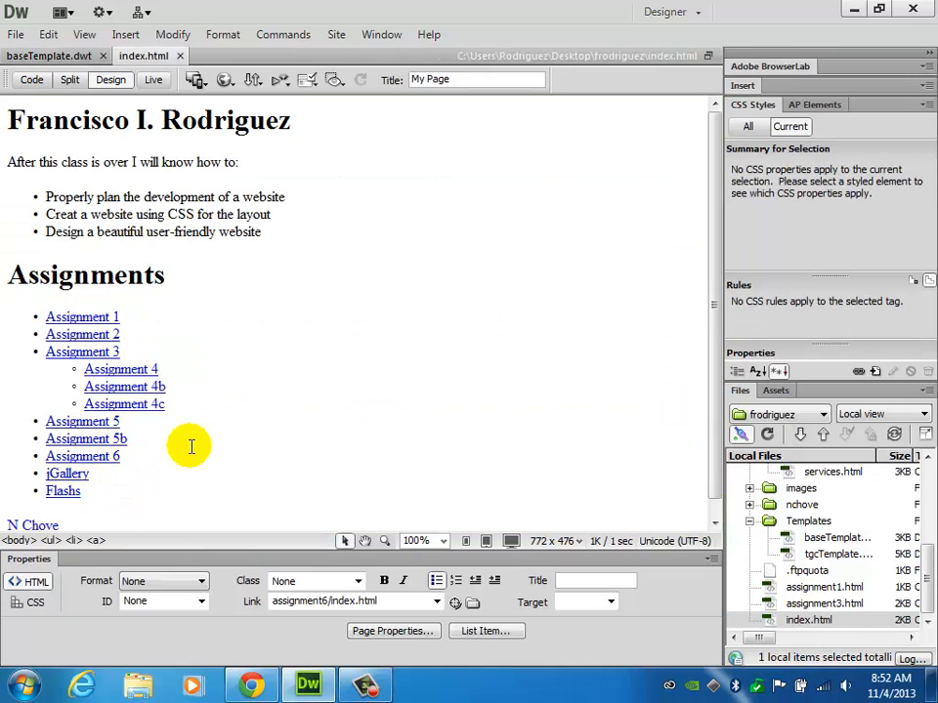
pyautogui.press('Return')
pyautogui.write('Assign')
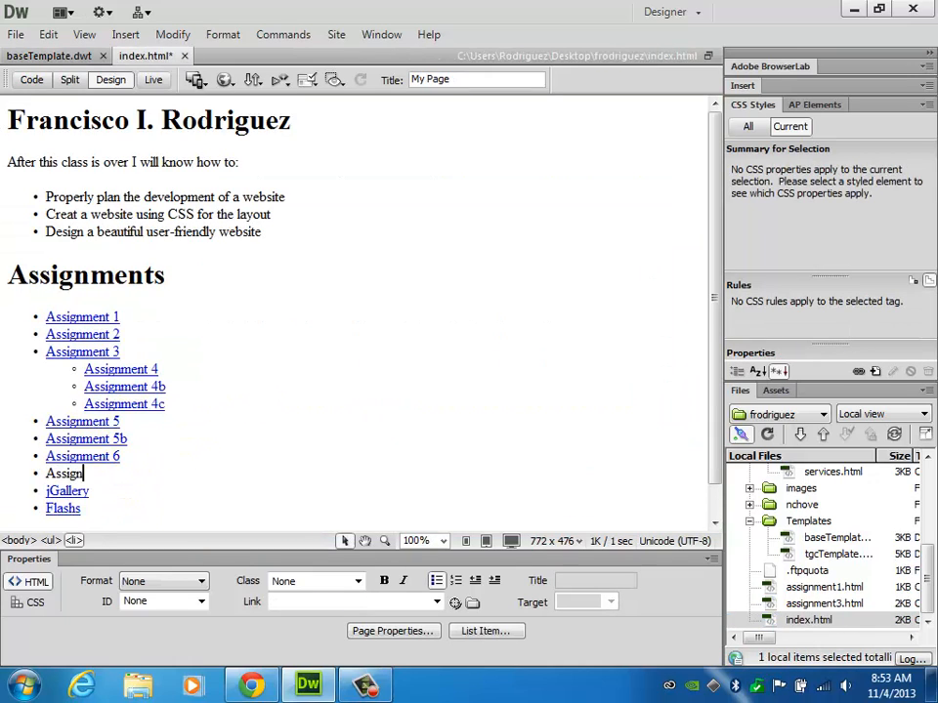
pyautogui.write('ment 7')
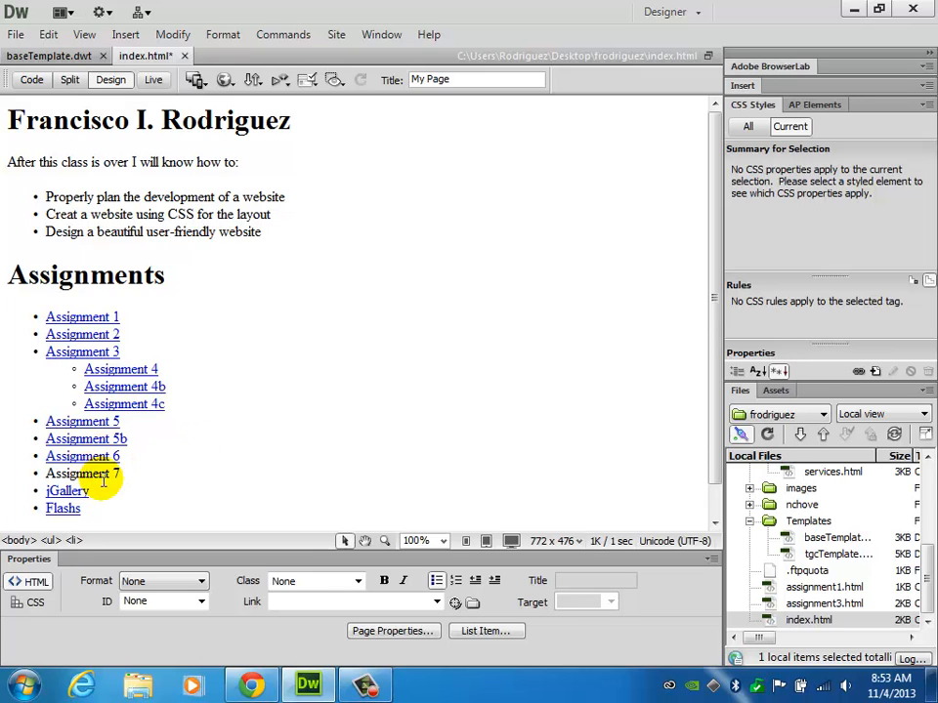
# Link the Assignment 7 list item to assignment7/index.html.
pyautogui.moveTo(184, 473); pyautogui.dragTo(25, 474)
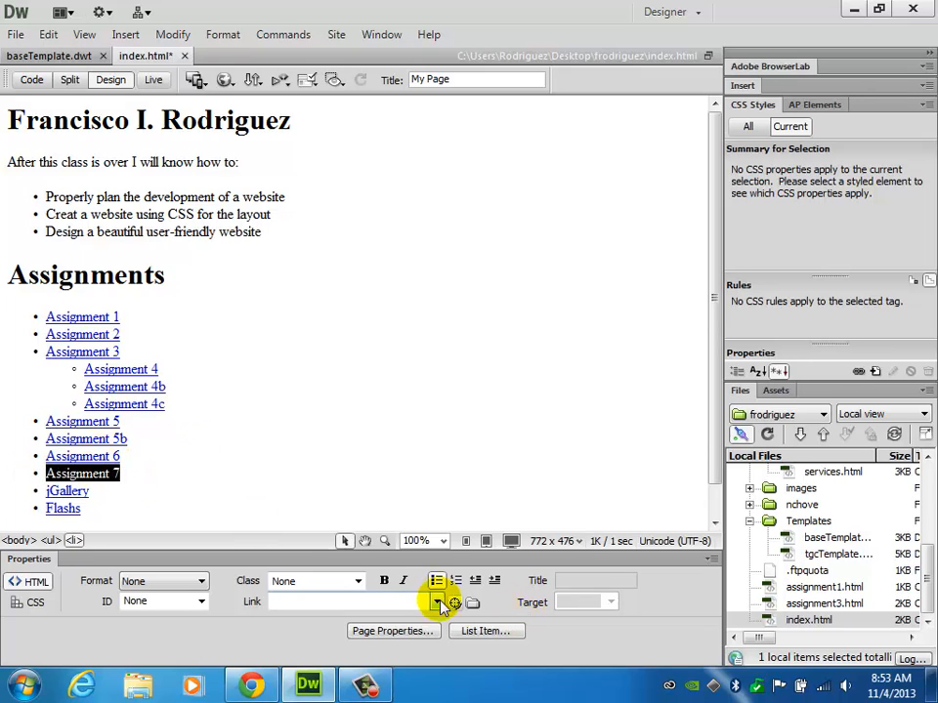
pyautogui.moveTo(923, 554); pyautogui.dragTo(922, 510)
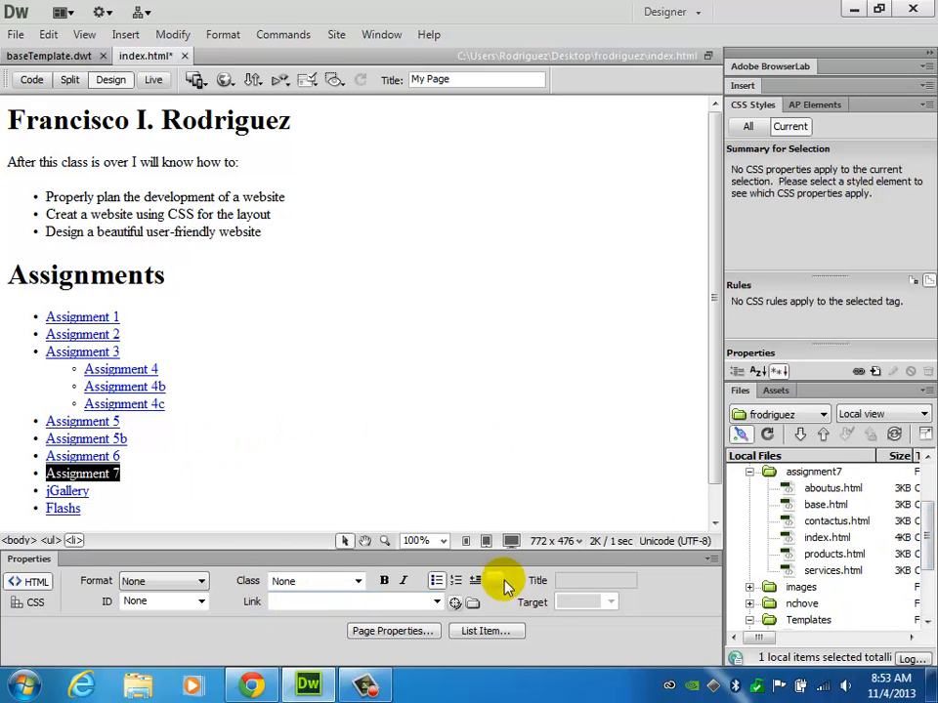
pyautogui.moveTo(455, 603); pyautogui.dragTo(757, 544)
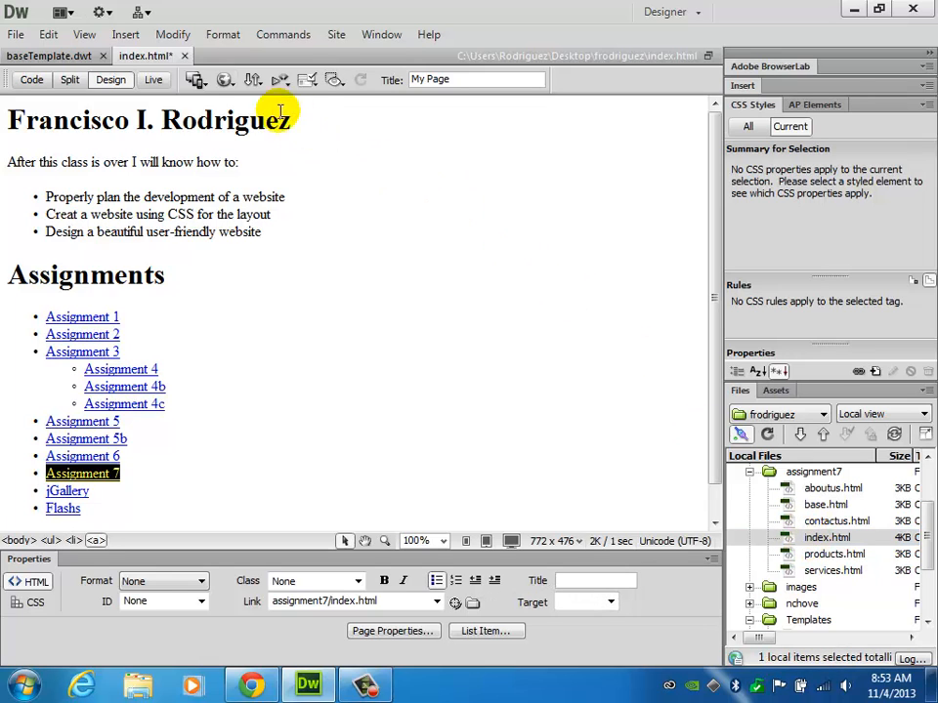
# Upload the site root's index.html to the remote server, saving its changes before the transfer.
pyautogui.click(252, 80)
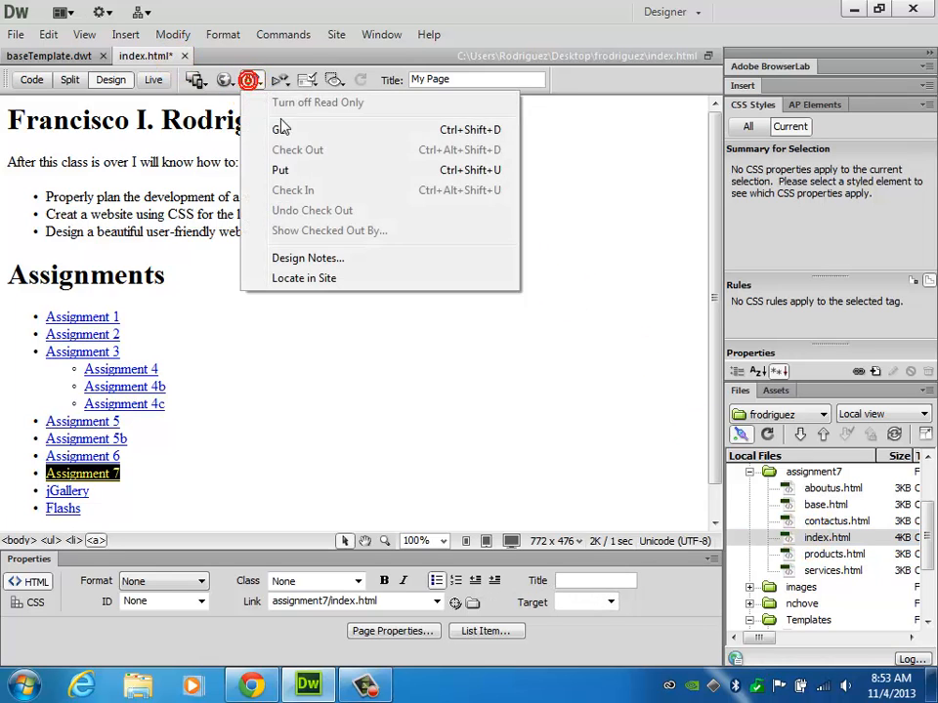
pyautogui.click(281, 170)
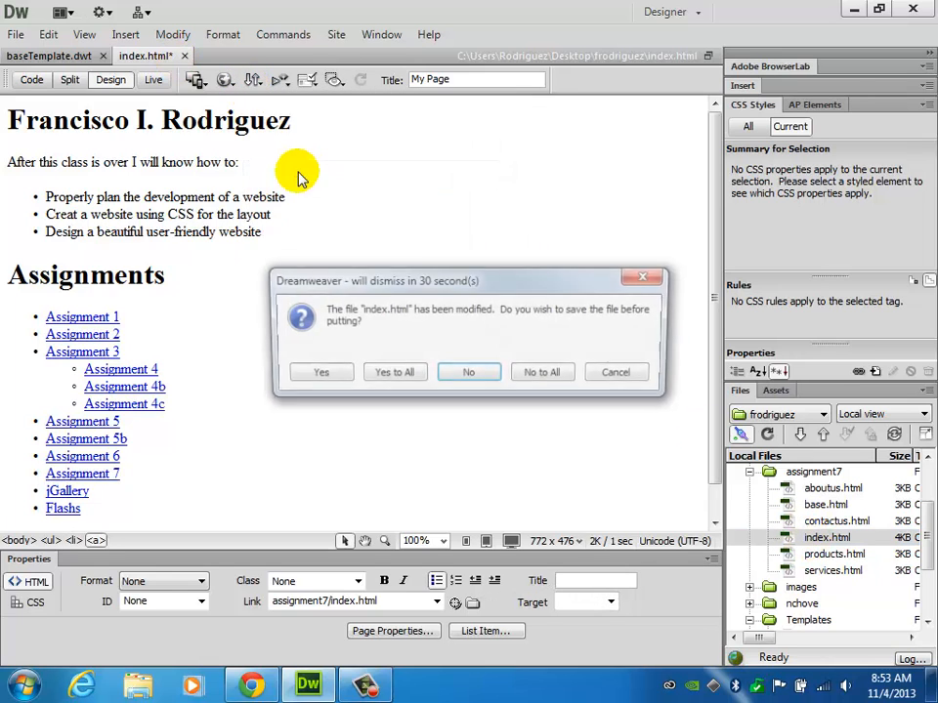
pyautogui.click(395, 376)
pyautogui.click(392, 377)
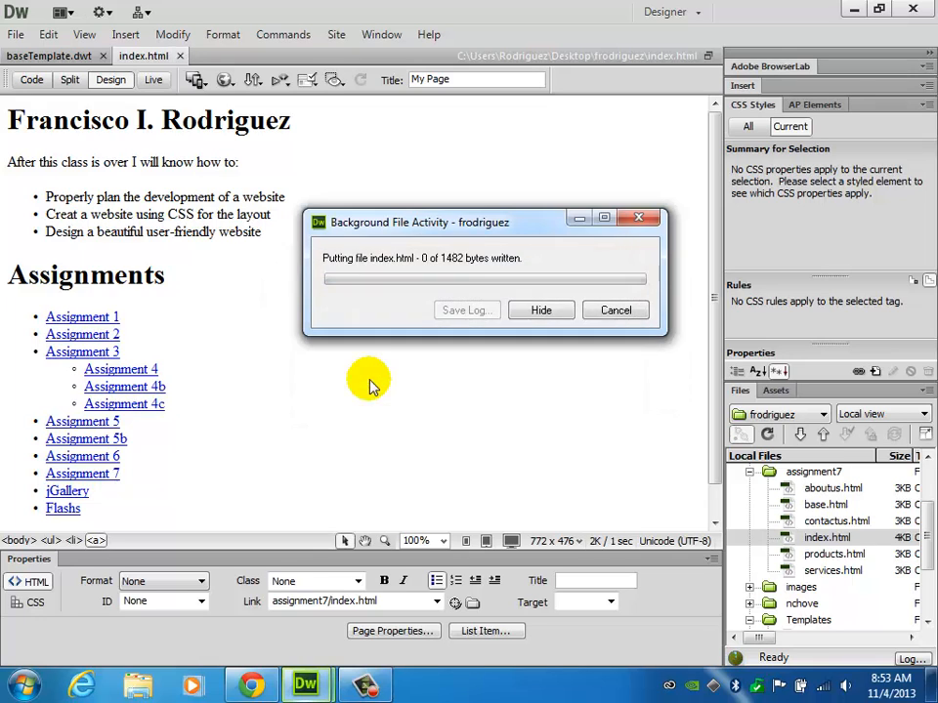
pyautogui.click(254, 688)
pyautogui.click(381, 10)
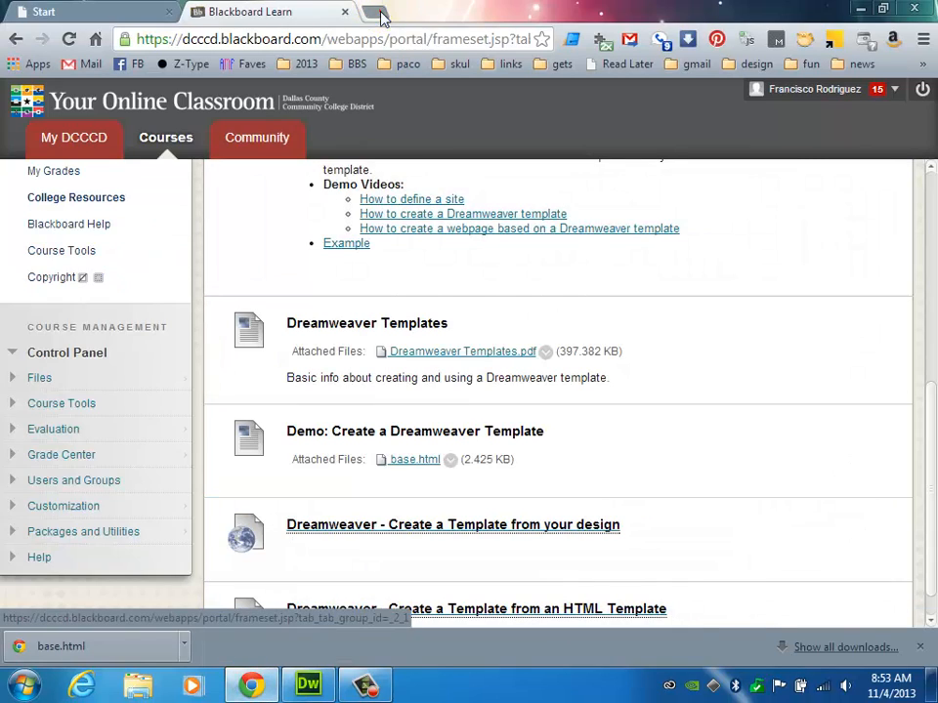
pyautogui.write('www')
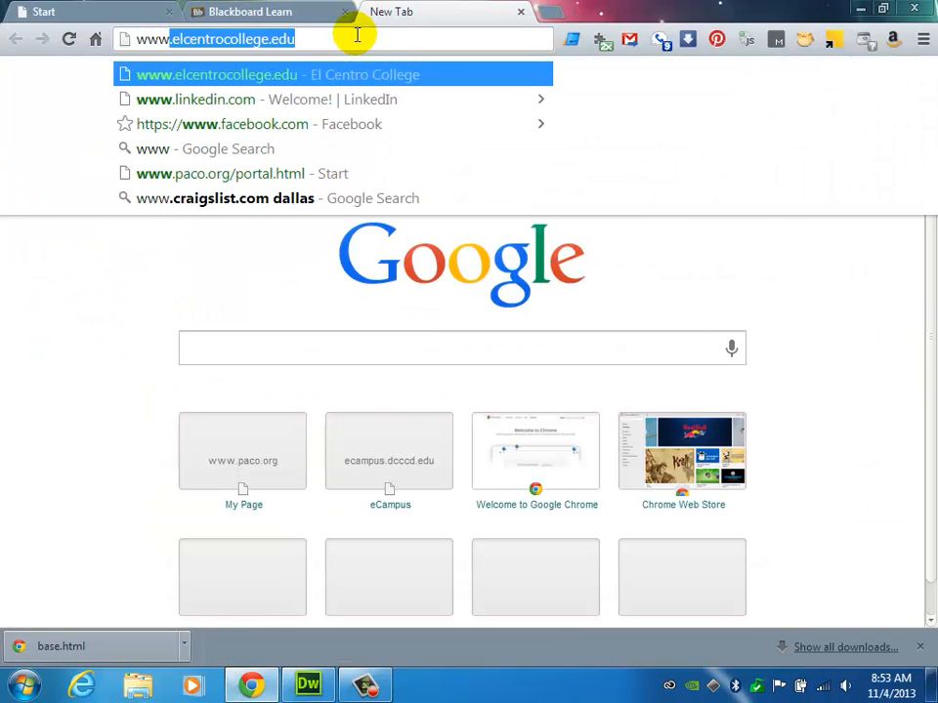
pyautogui.write('.paco.org')
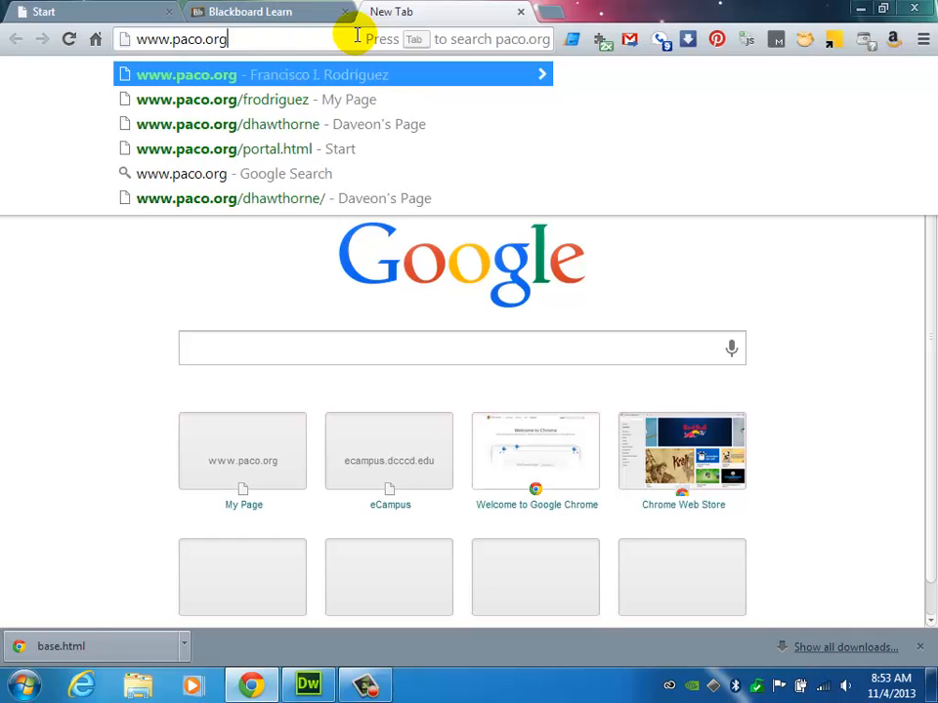
pyautogui.write('/f')
pyautogui.press('Return')
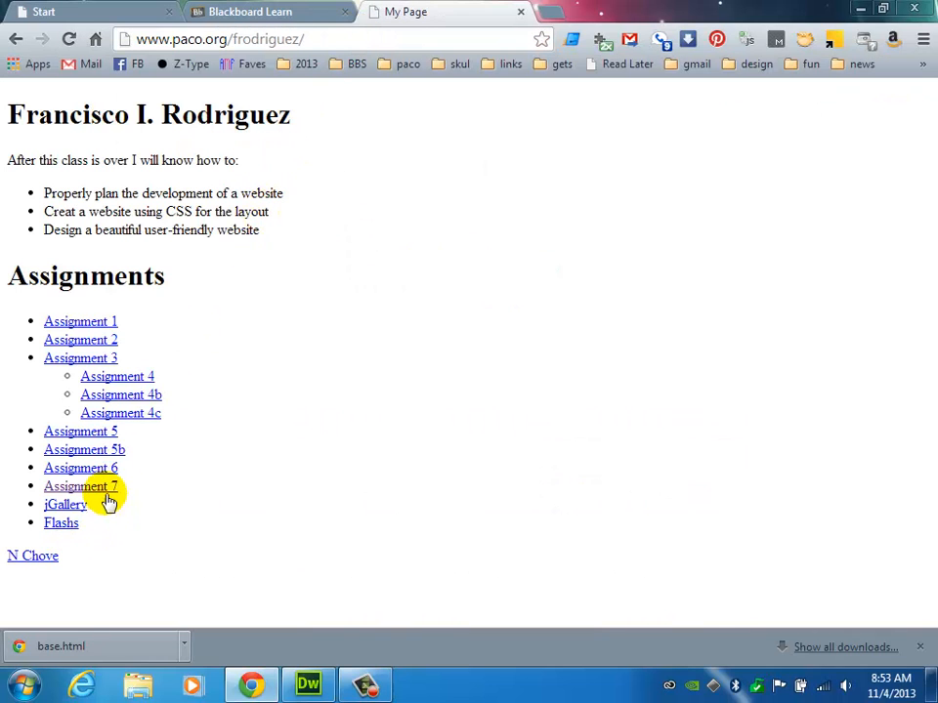
pyautogui.click(104, 487)
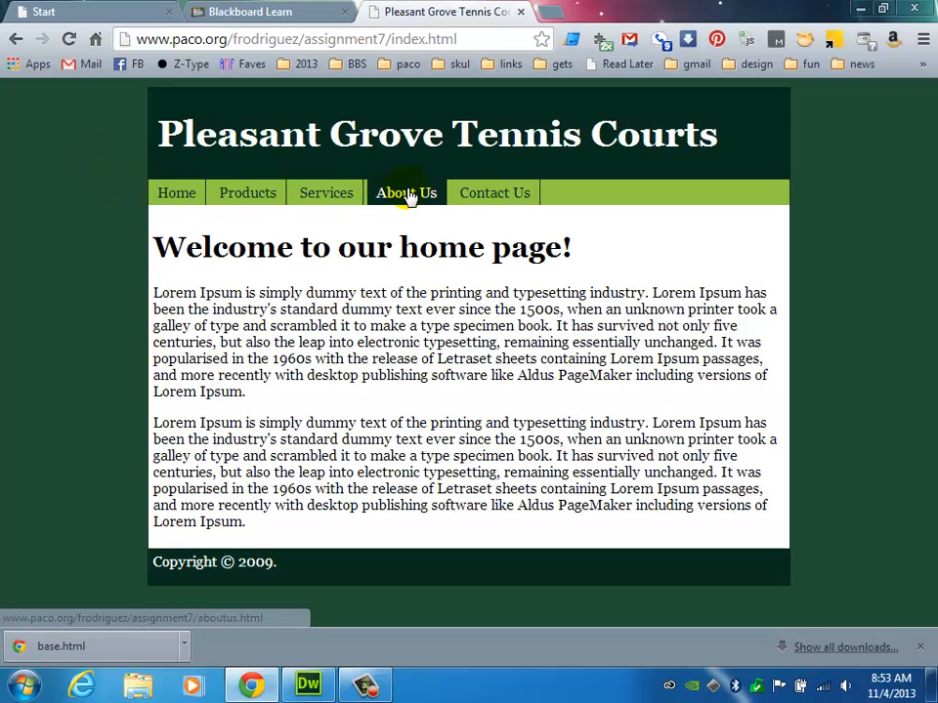
# Test the live site's Home, Products, Services, About Us and Contact Us links, and check the shared heading on the Products page.
pyautogui.click(233, 197)
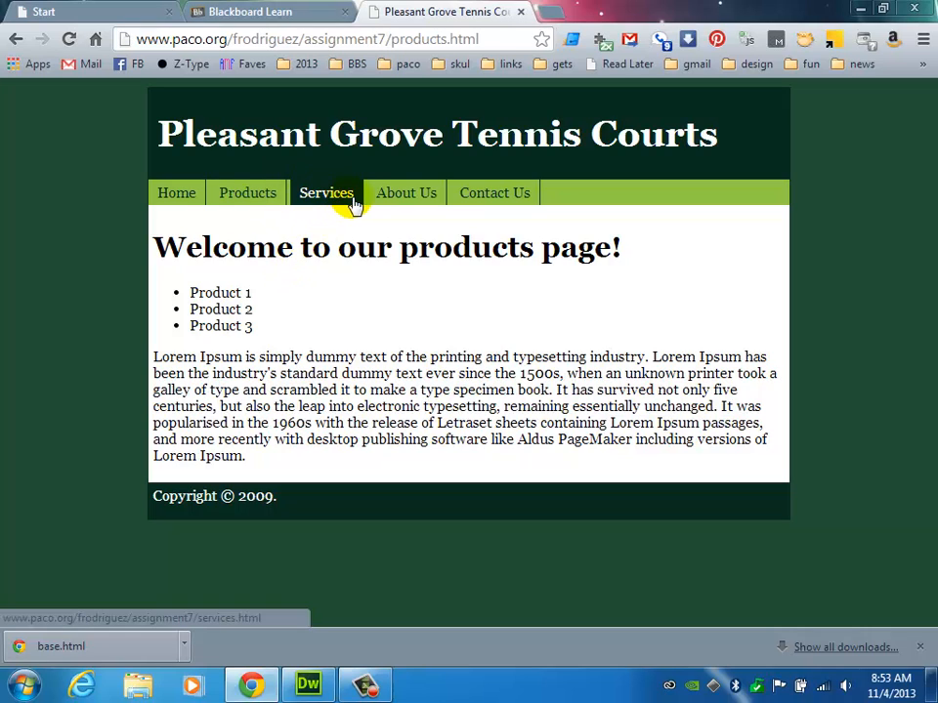
pyautogui.click(177, 192)
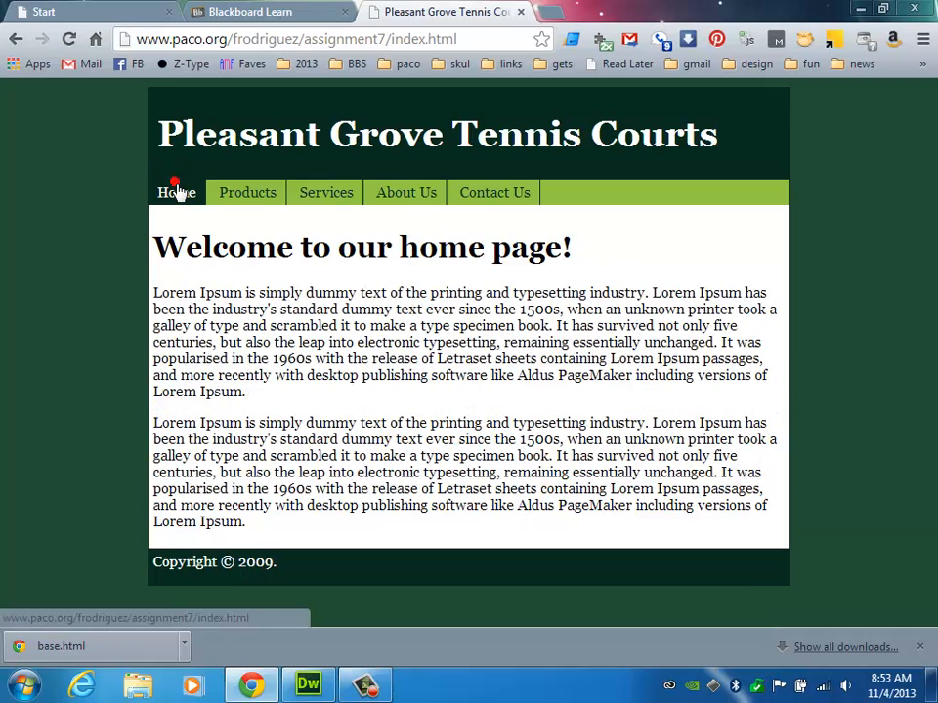
pyautogui.click(320, 195)
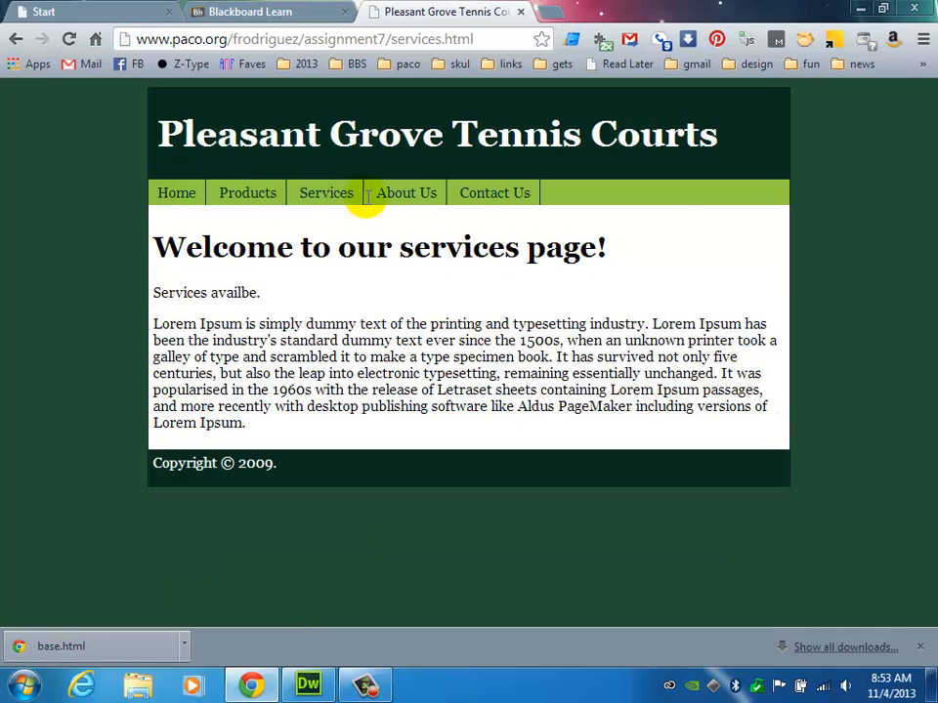
pyautogui.click(512, 200)
pyautogui.click(418, 194)
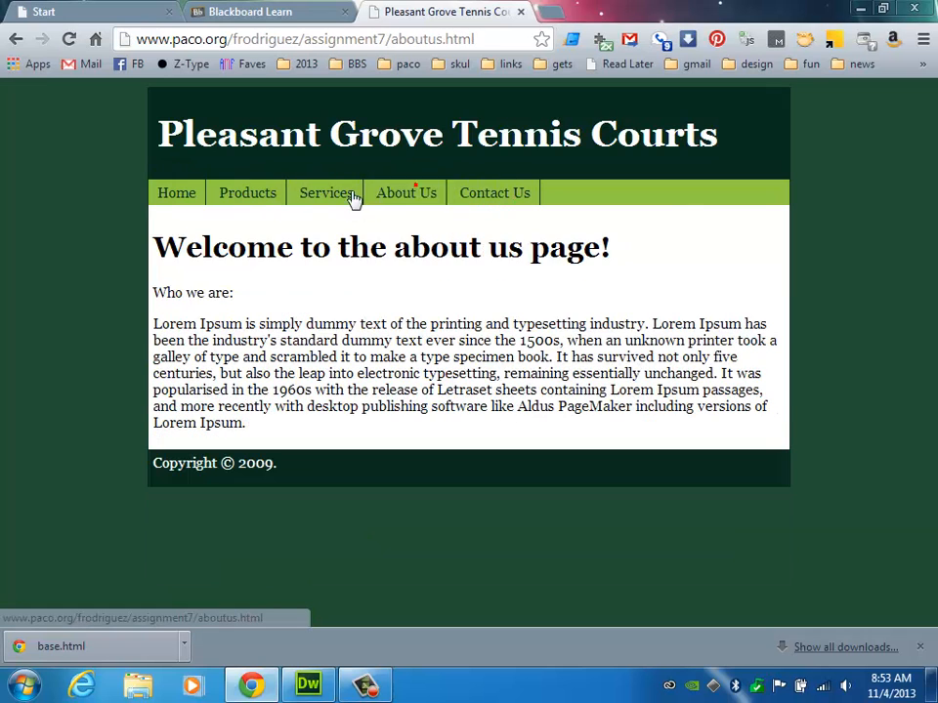
pyautogui.click(502, 194)
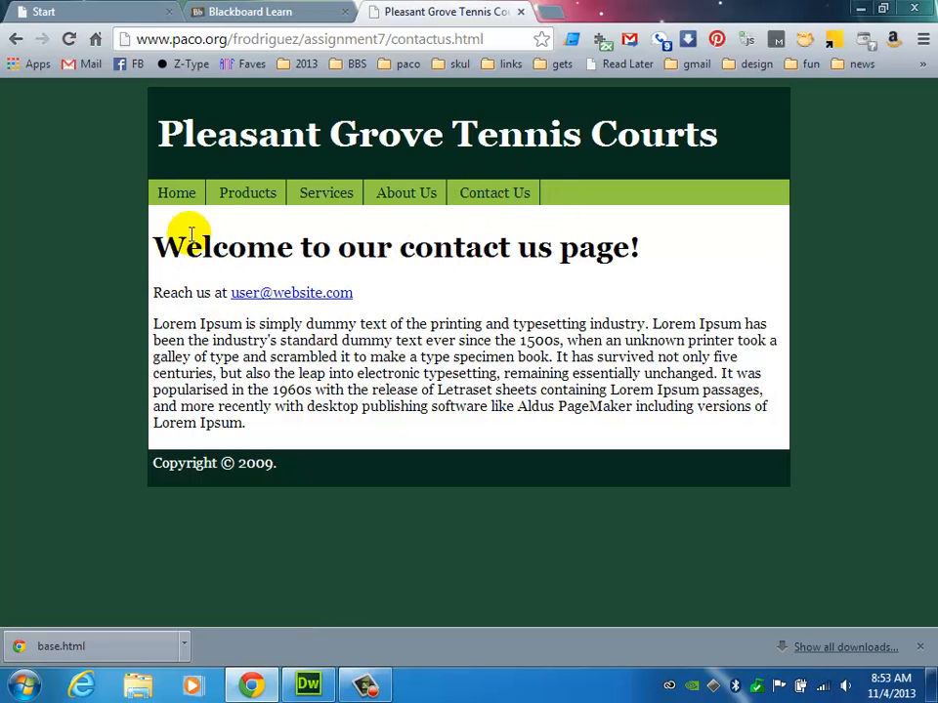
pyautogui.click(408, 195)
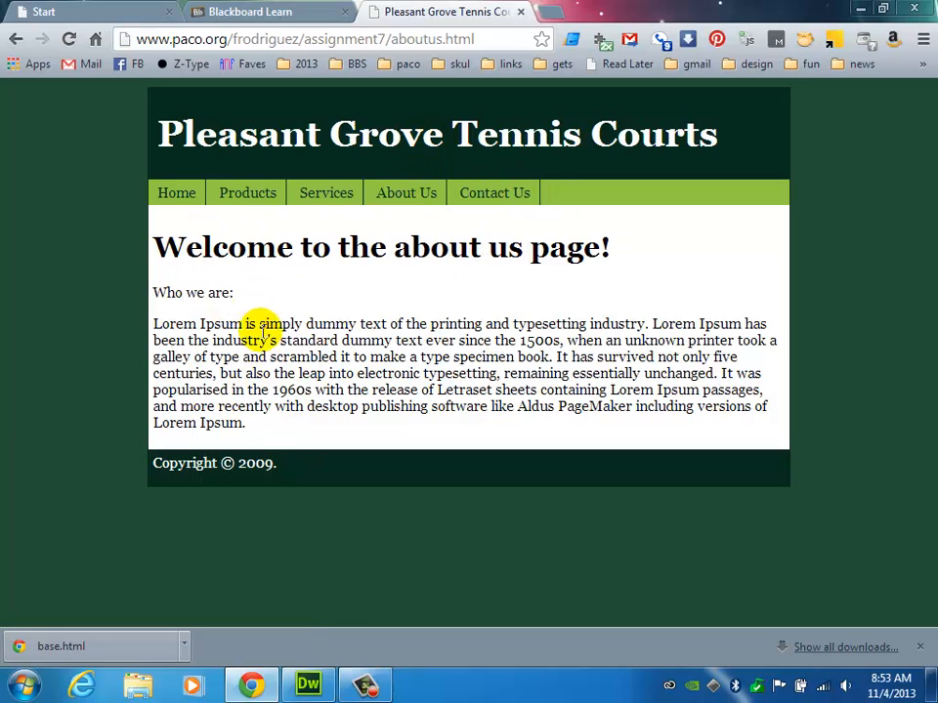
pyautogui.click(249, 194)
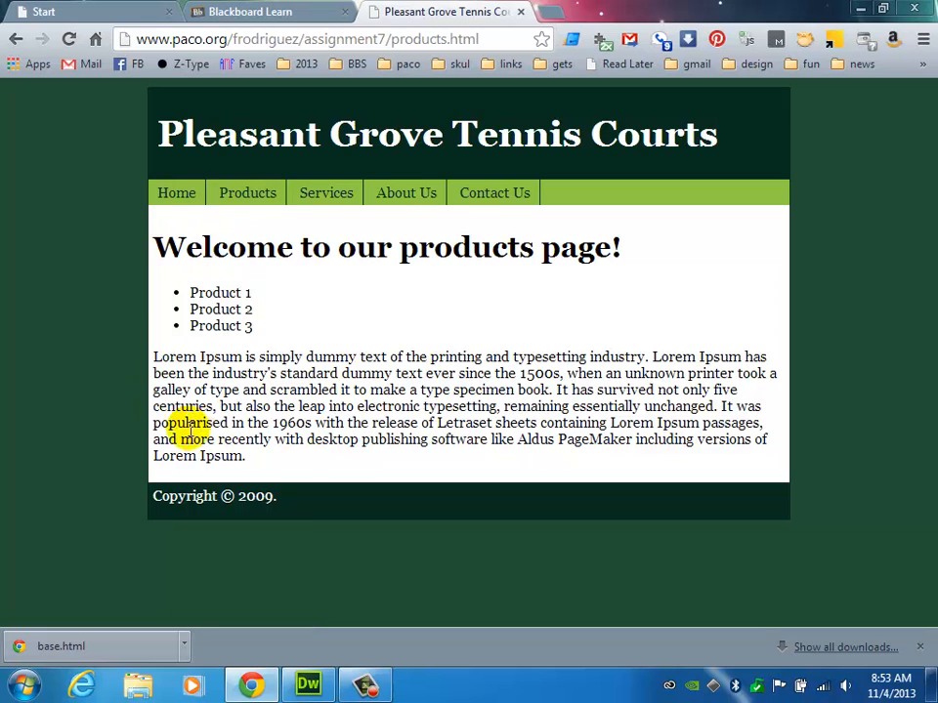
pyautogui.click(181, 195)
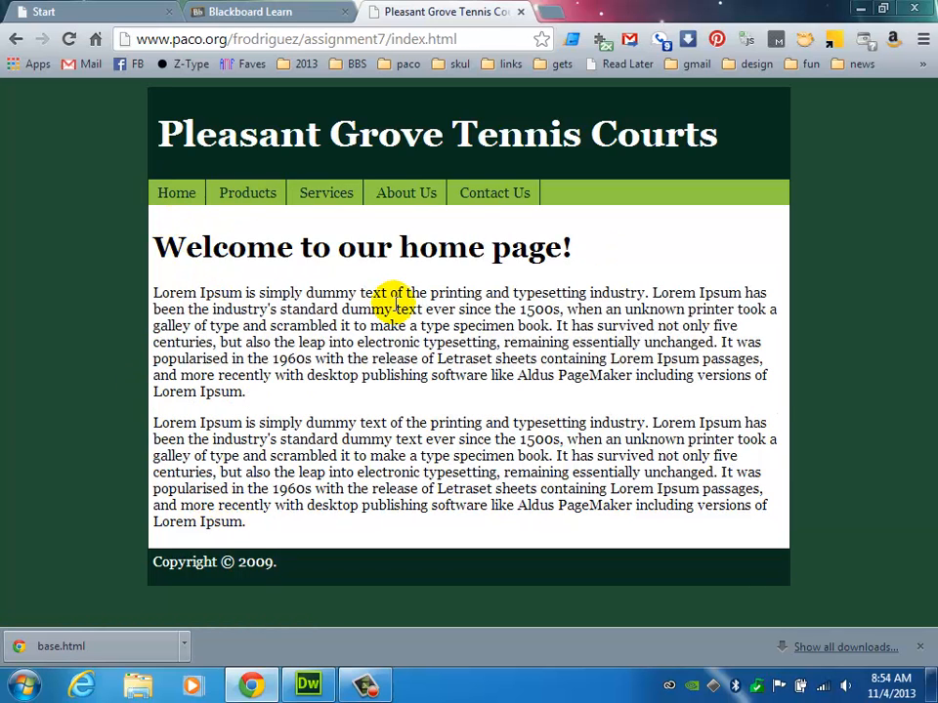
pyautogui.click(250, 192)
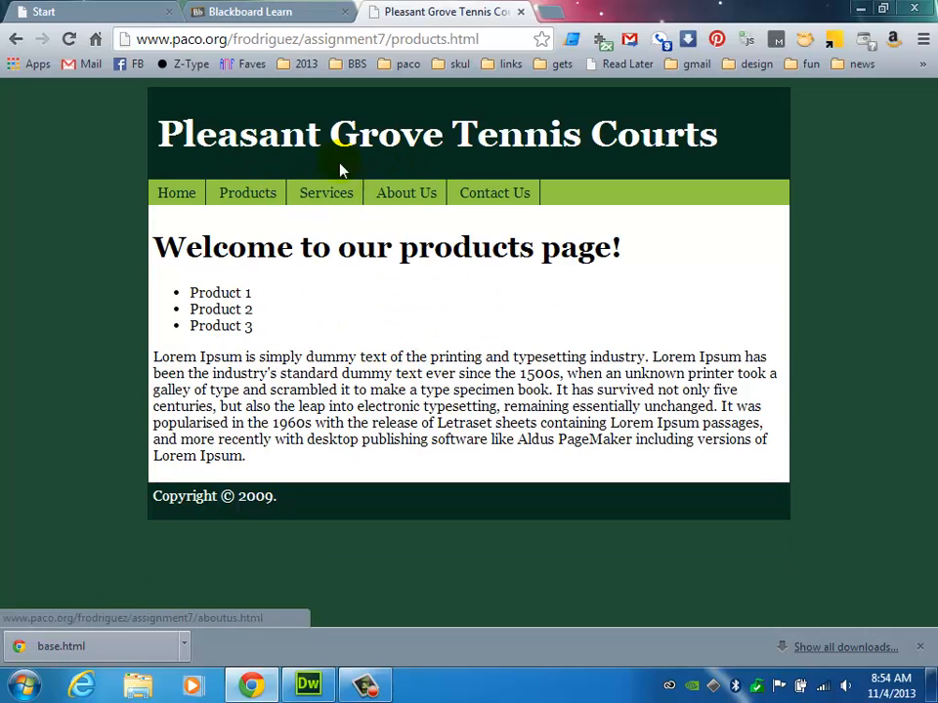
pyautogui.moveTo(165, 134); pyautogui.dragTo(431, 141)
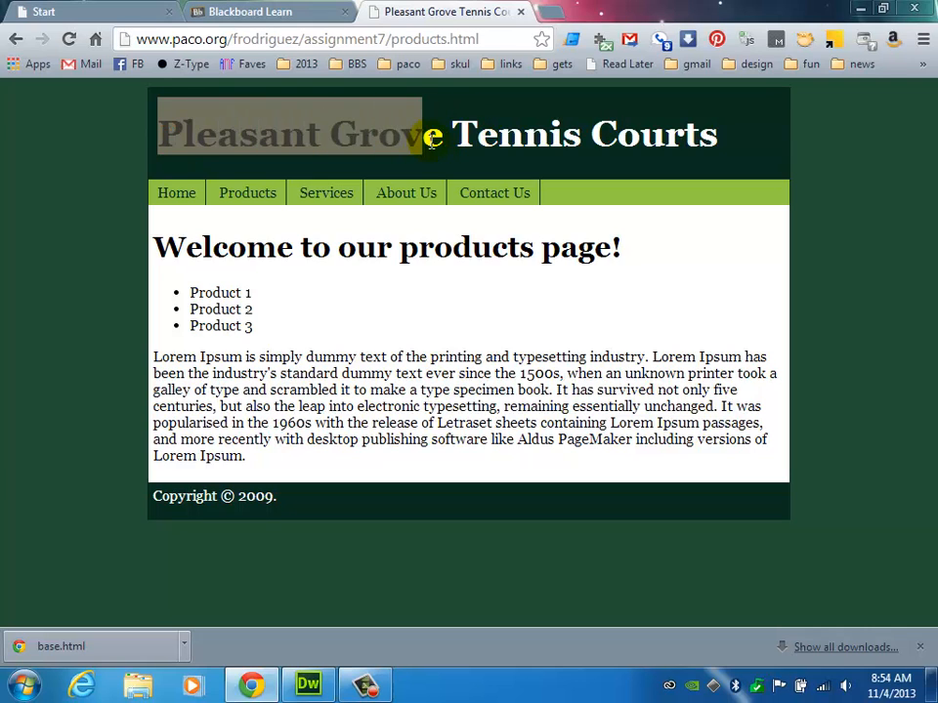
pyautogui.click(487, 143)
# Return to Dreamweaver and, in baseTemplate.dwt, replace "Pleasant Grove" in the heading with "Dallas" and set the footer's copyright year to 2013.
pyautogui.click(293, 691)
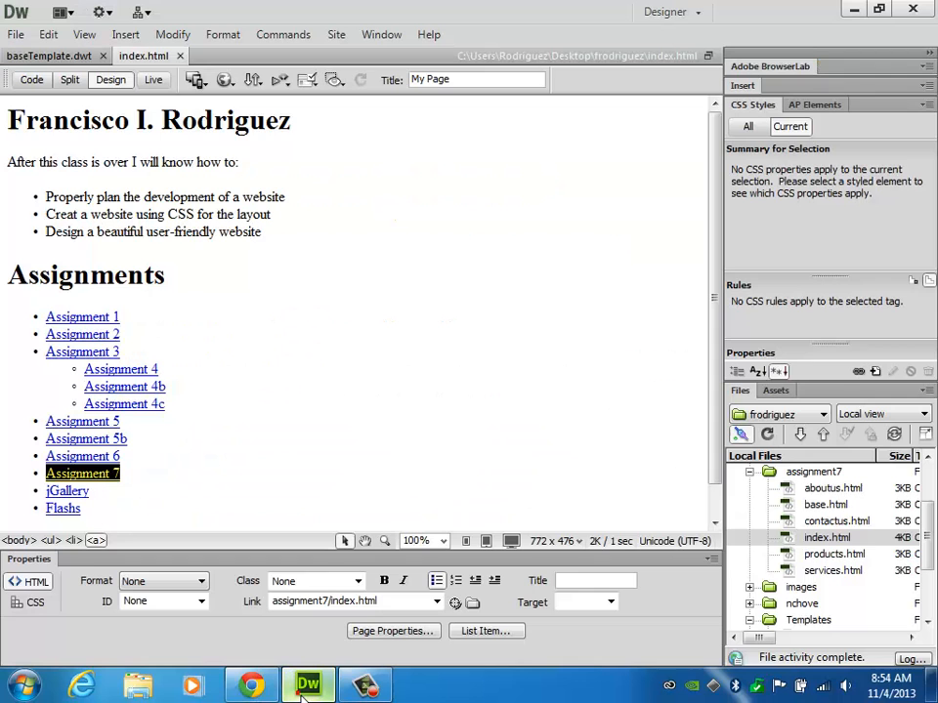
pyautogui.click(81, 56)
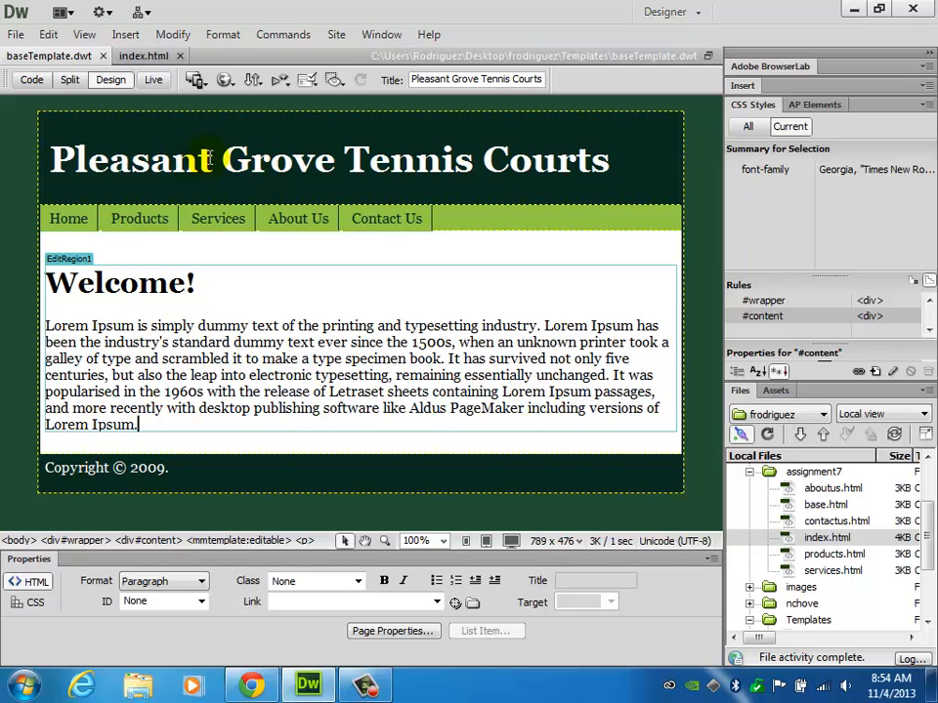
pyautogui.moveTo(209, 157); pyautogui.dragTo(53, 146)
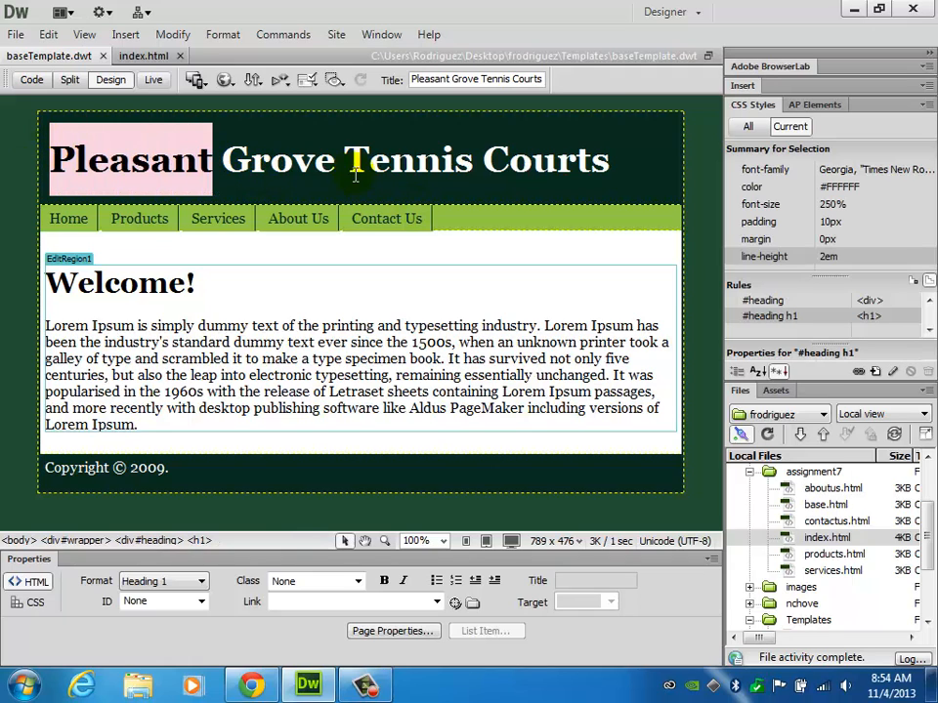
pyautogui.moveTo(334, 159); pyautogui.dragTo(53, 154)
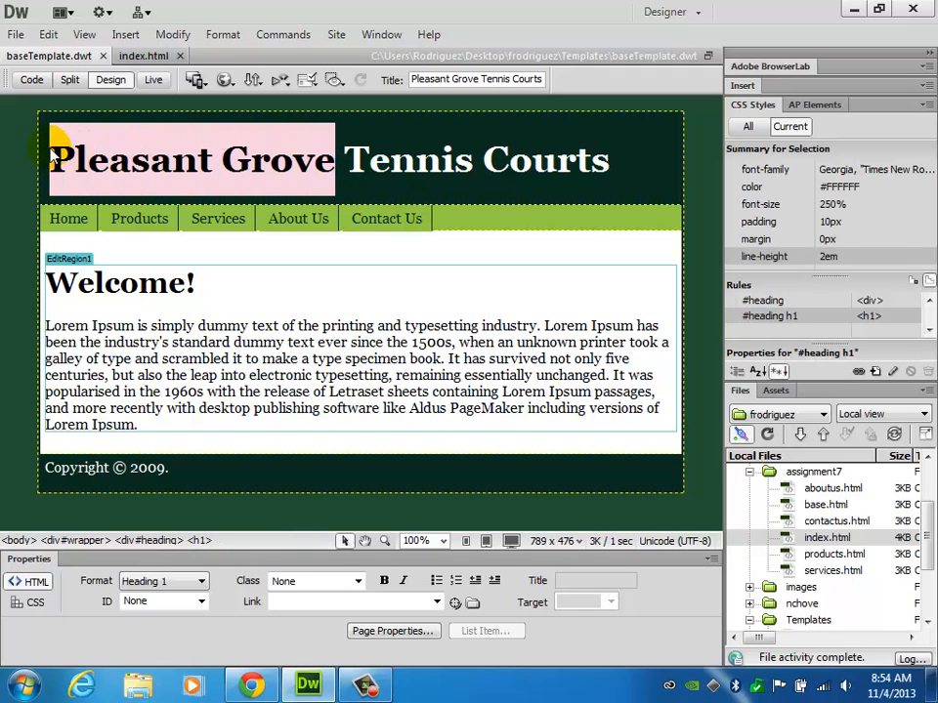
pyautogui.write('Dallas')
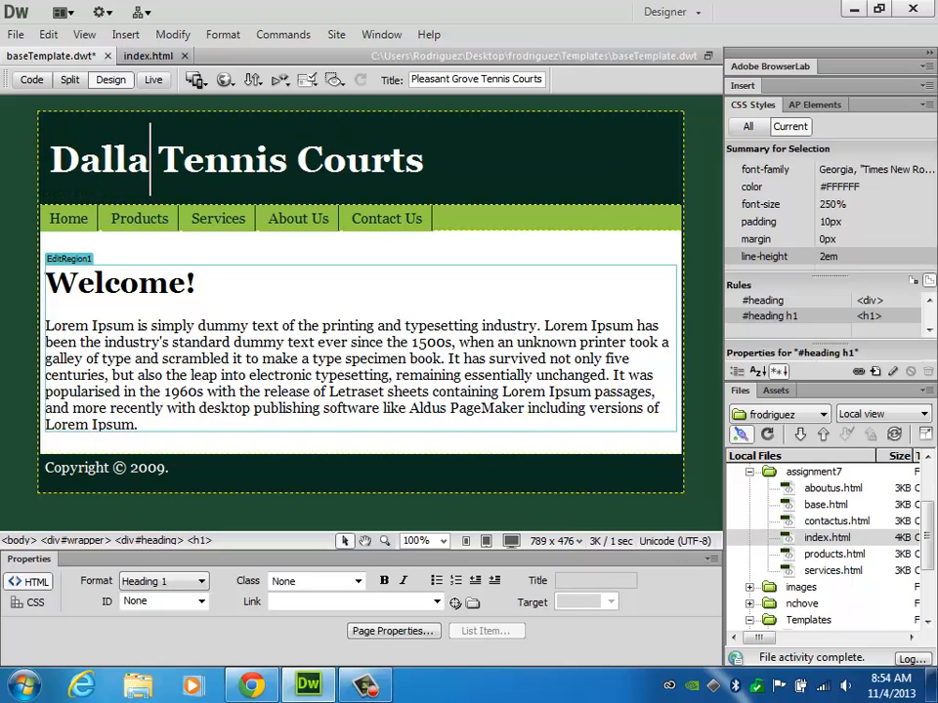
pyautogui.click(155, 467)
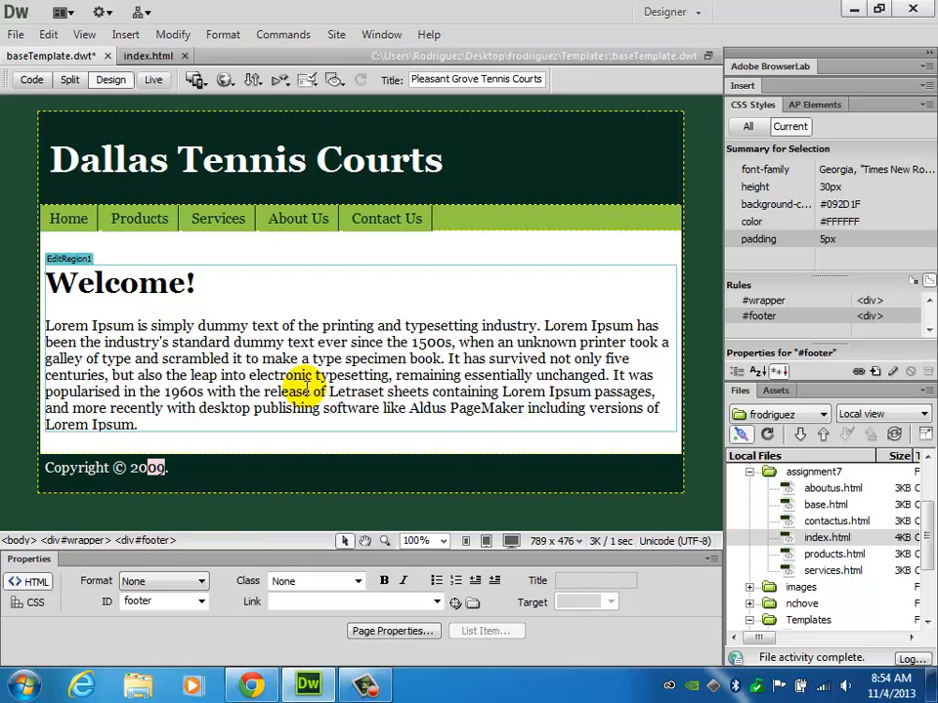
pyautogui.write('13')
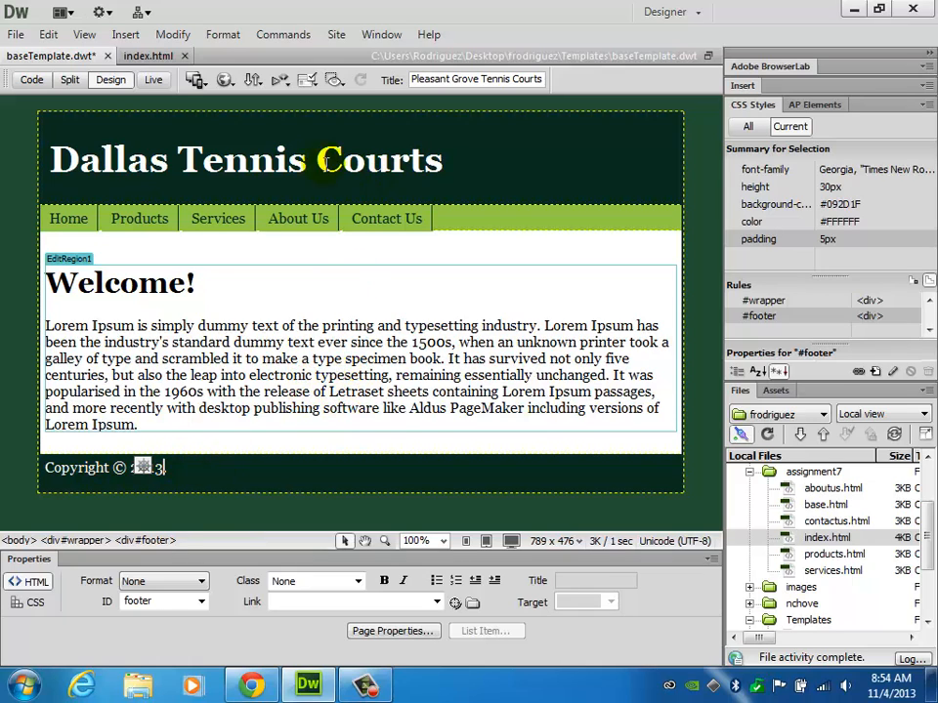
# Save baseTemplate.dwt, update all files based on it, including a run over the entire site, and close the Update Pages dialog.
pyautogui.click(16, 34)
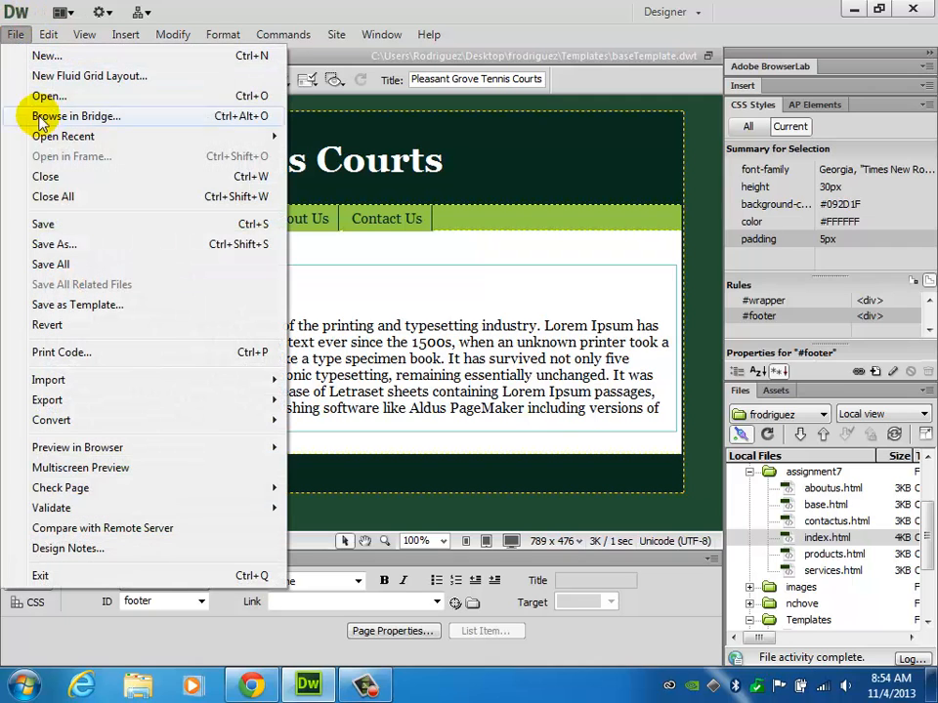
pyautogui.click(59, 224)
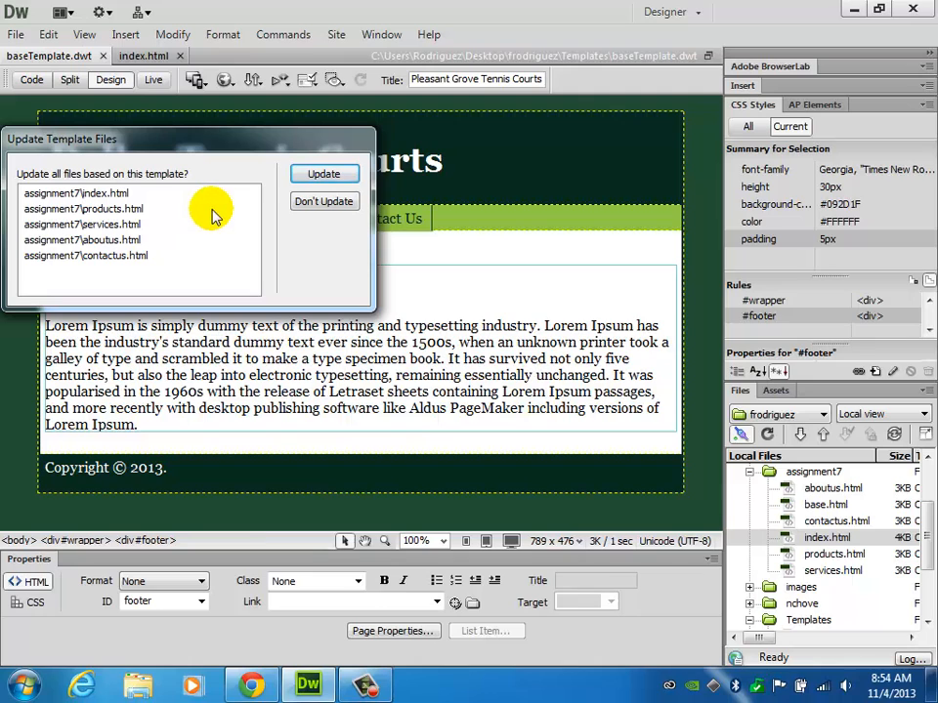
pyautogui.click(318, 174)
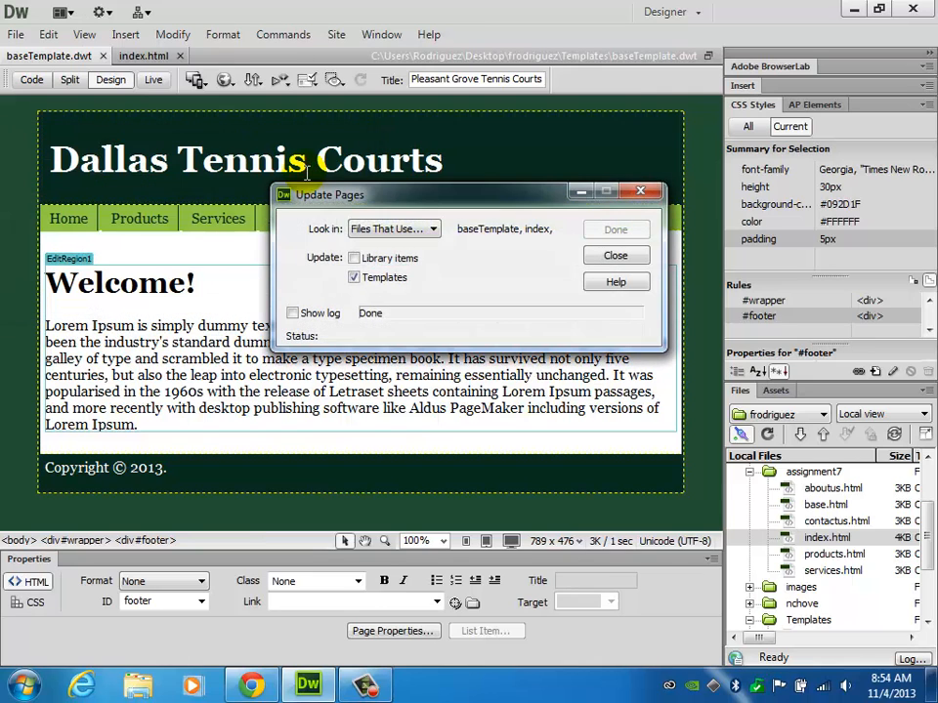
pyautogui.click(405, 228)
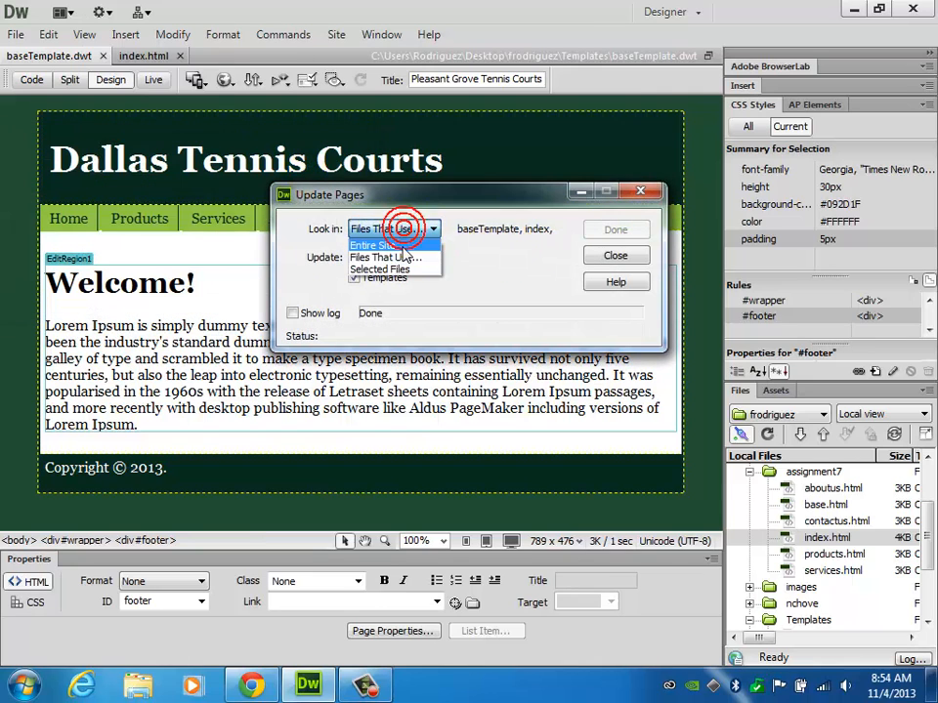
pyautogui.click(372, 245)
pyautogui.click(613, 231)
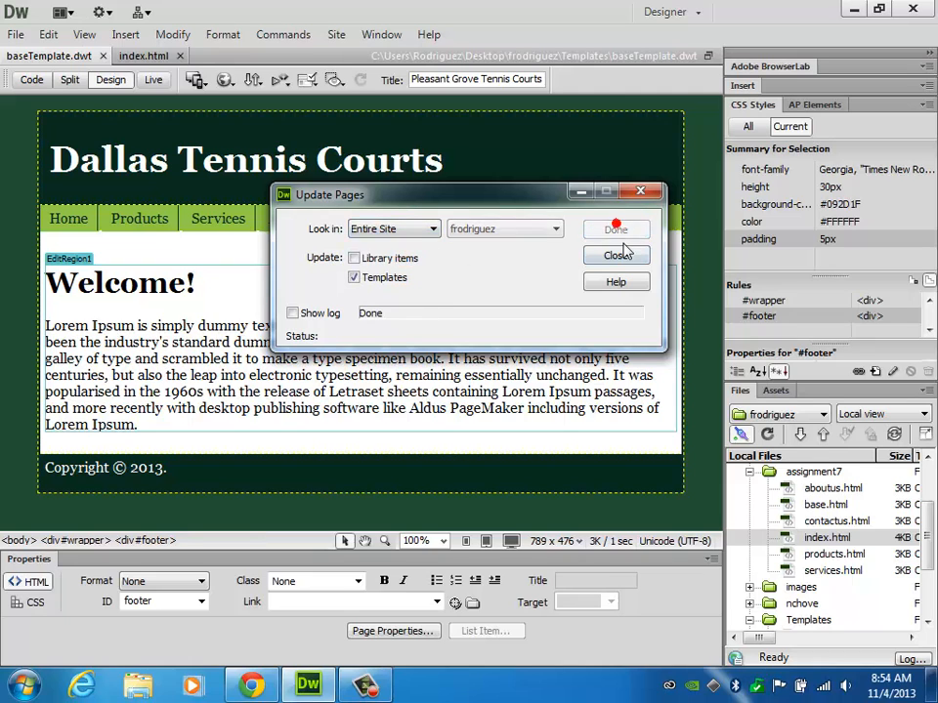
pyautogui.click(615, 258)
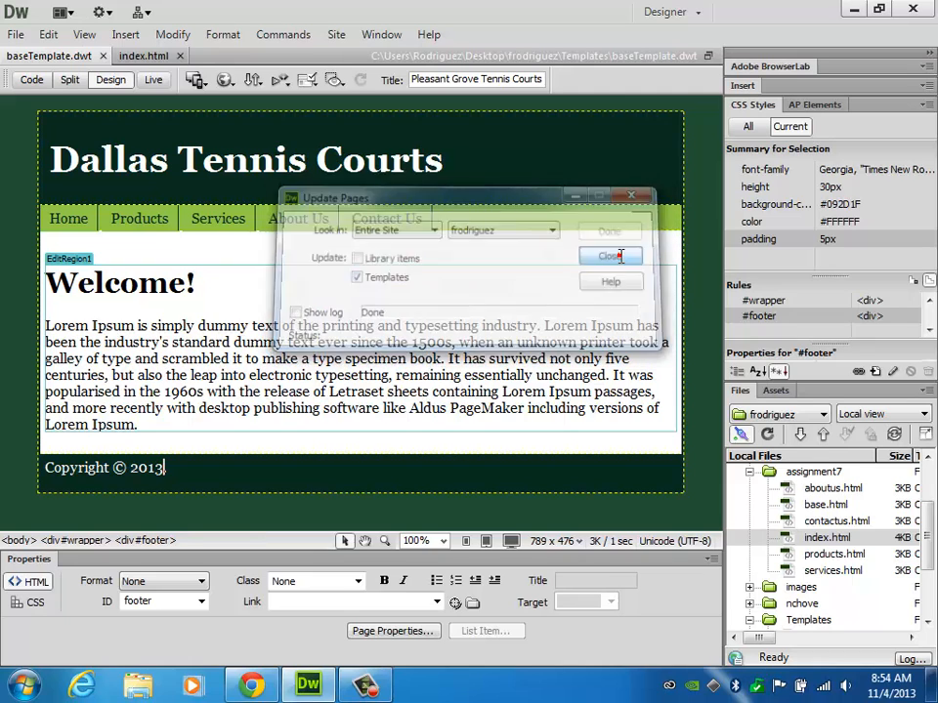
# Close both open documents and upload the assignment7 folder with its dependent files to the remote server.
pyautogui.click(104, 55)
pyautogui.click(73, 56)
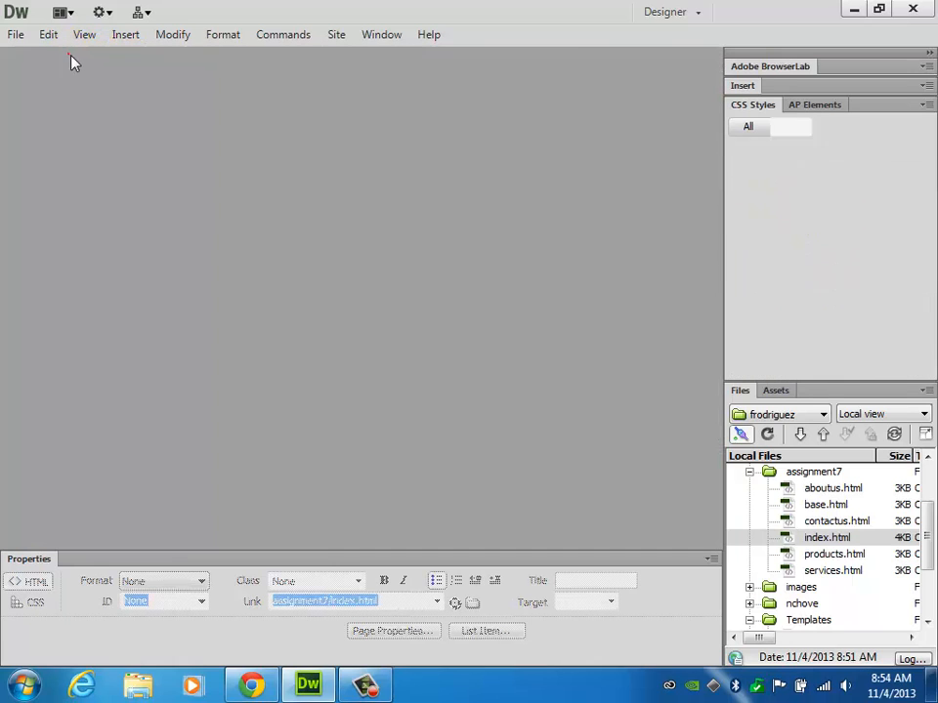
pyautogui.rightClick(812, 475)
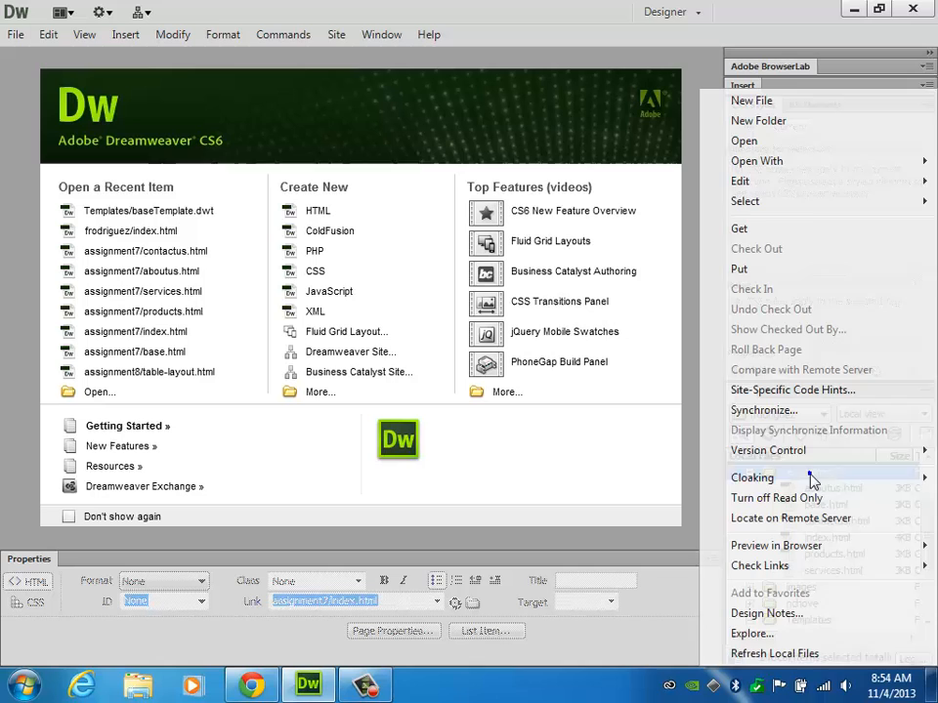
pyautogui.click(760, 269)
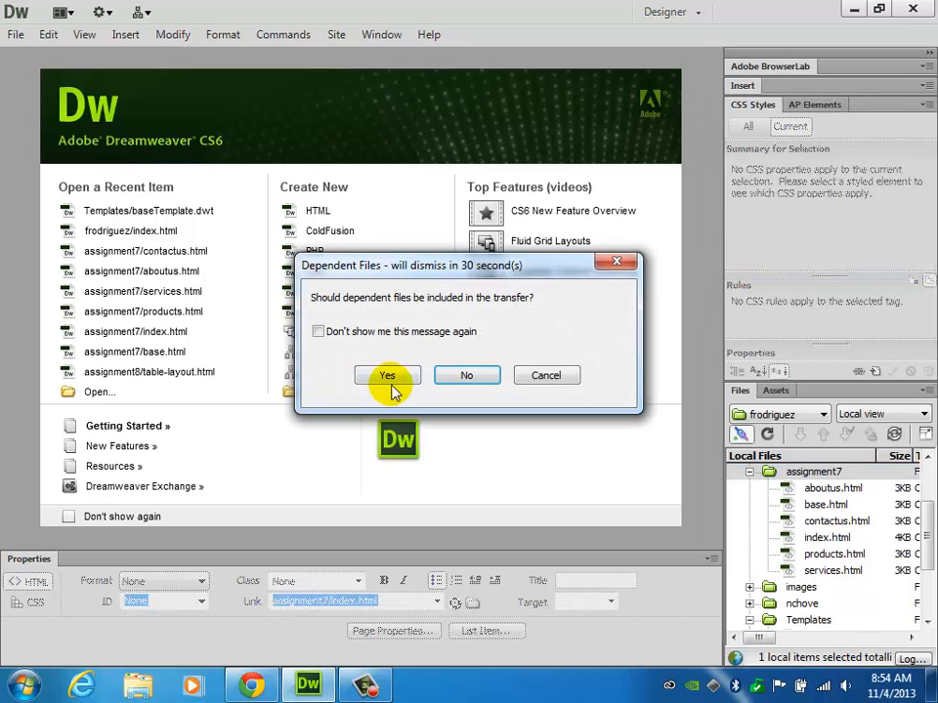
pyautogui.click(390, 381)
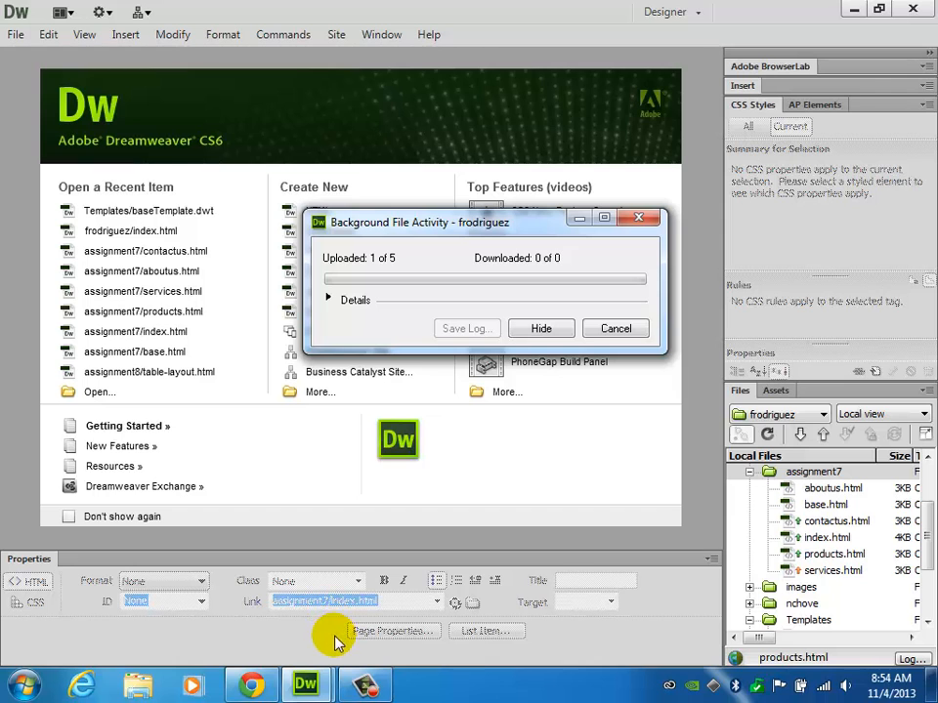
# Switch to Chrome and load the live assignment7 folder address without products.html to view the republished home page.
pyautogui.moveTo(309, 690)
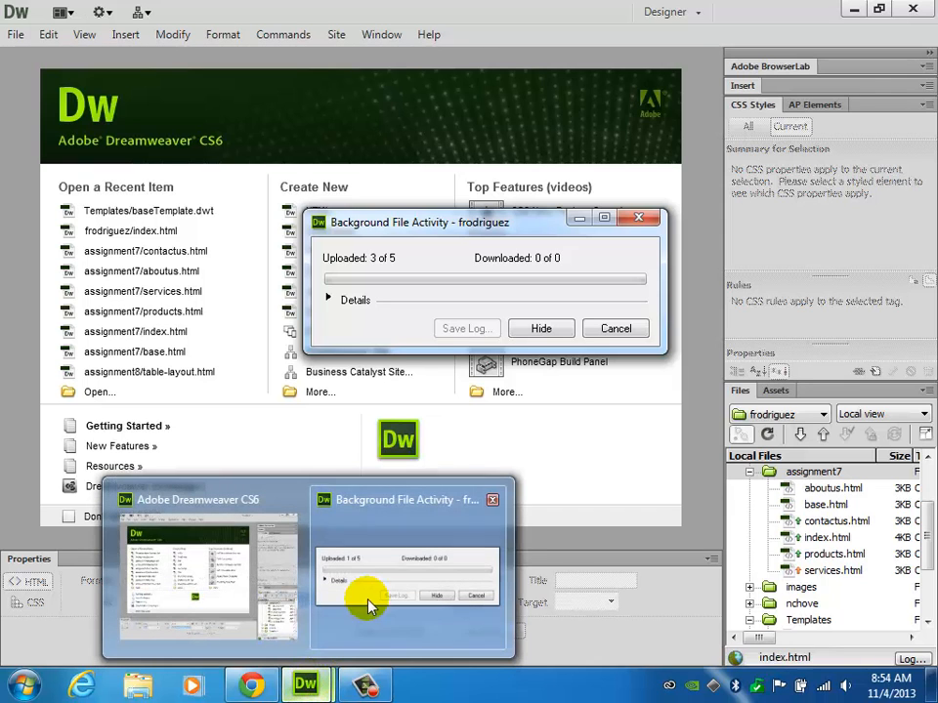
pyautogui.click(275, 690)
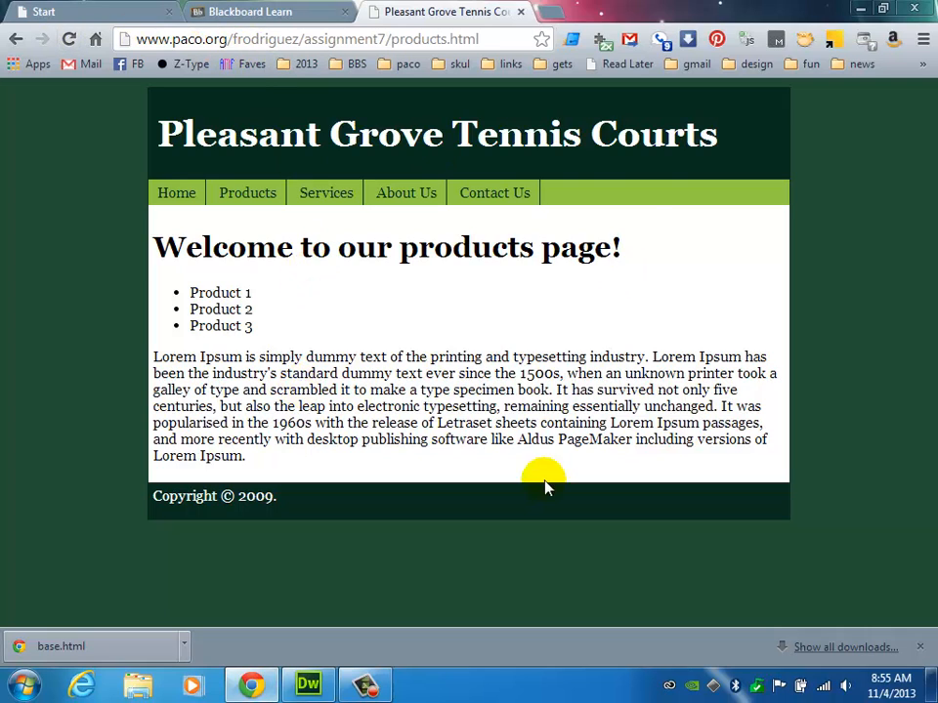
pyautogui.click(397, 43)
pyautogui.moveTo(389, 39); pyautogui.dragTo(528, 43)
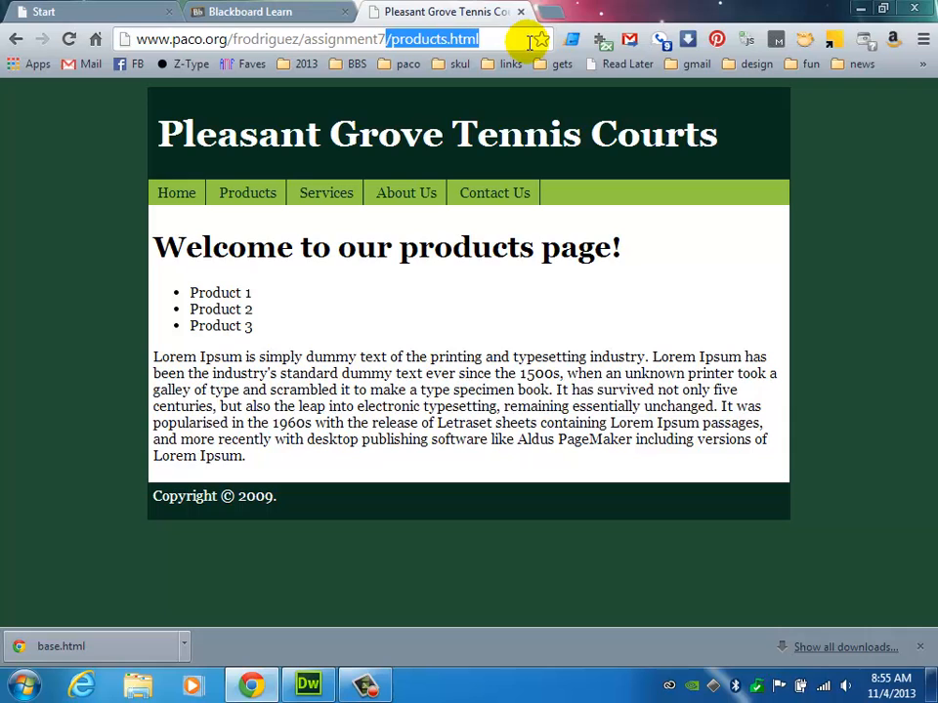
pyautogui.press('BackSpace')
pyautogui.press('Return')
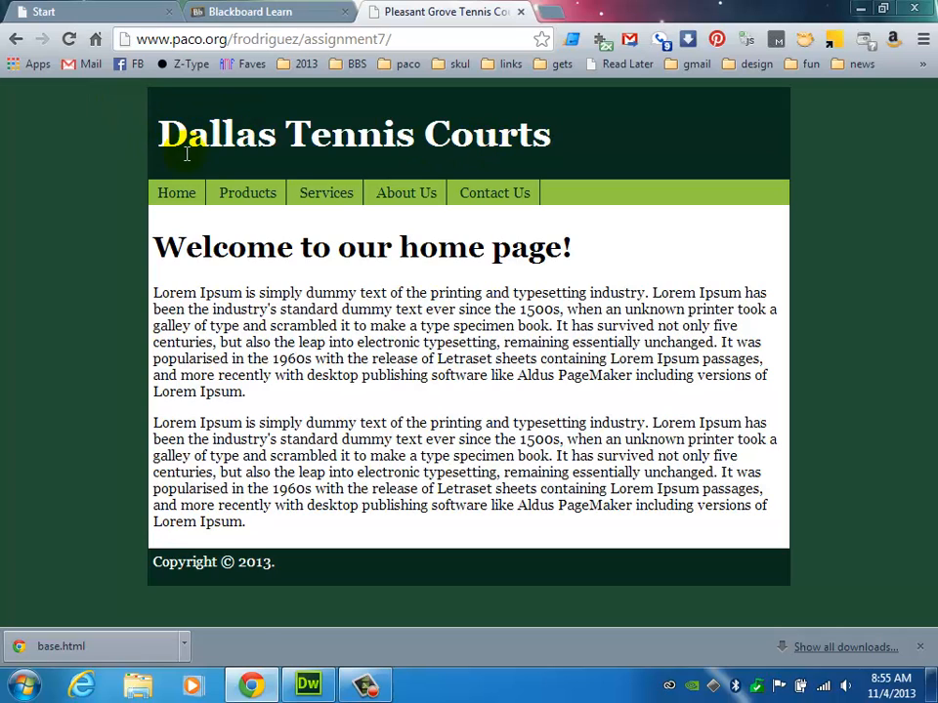
# Check the heading and footer year on the live Products, Services, Contact Us and About Us pages, and return to the Home page.
pyautogui.click(242, 195)
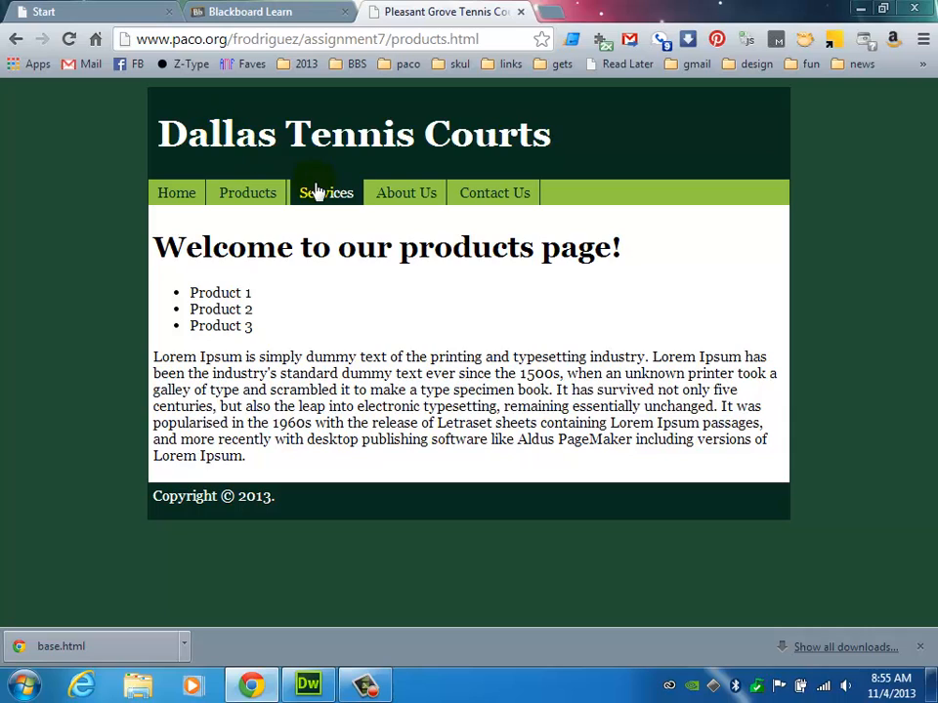
pyautogui.click(318, 192)
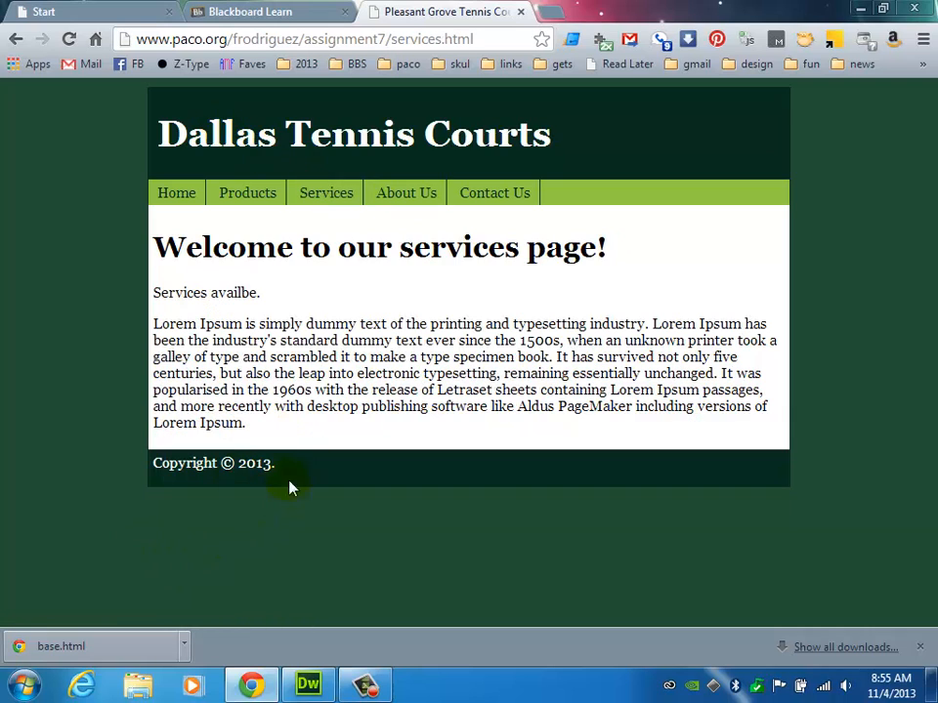
pyautogui.click(504, 200)
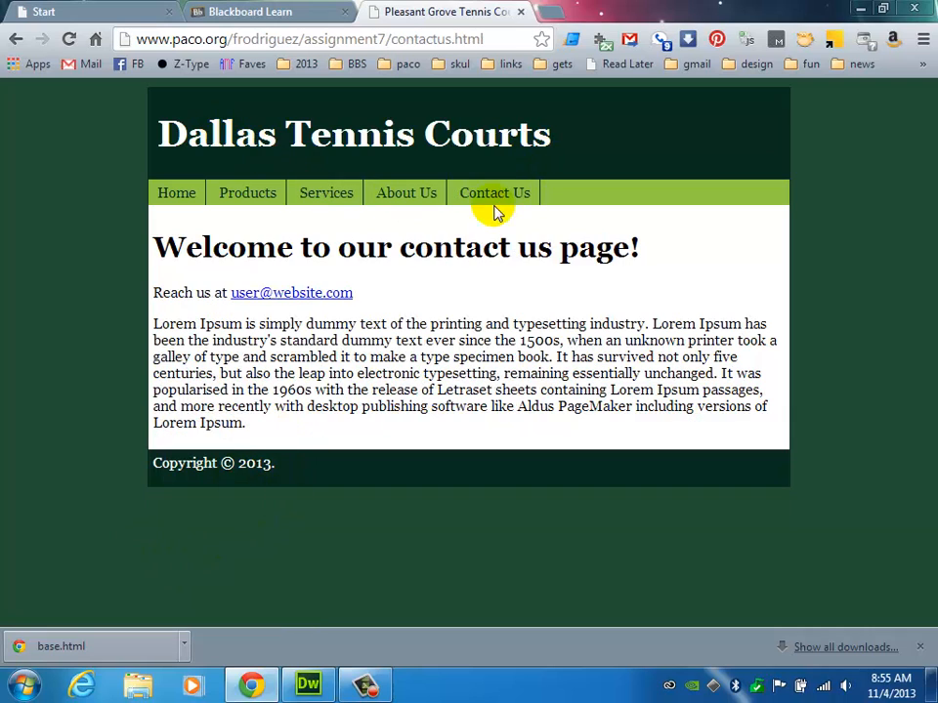
pyautogui.click(418, 191)
pyautogui.click(336, 189)
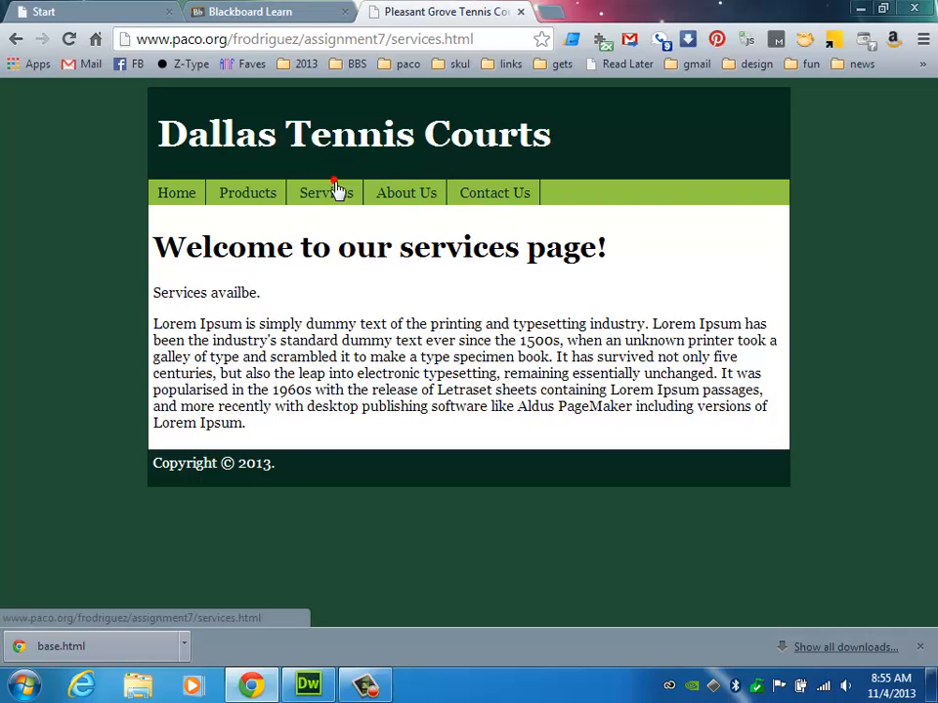
pyautogui.click(255, 190)
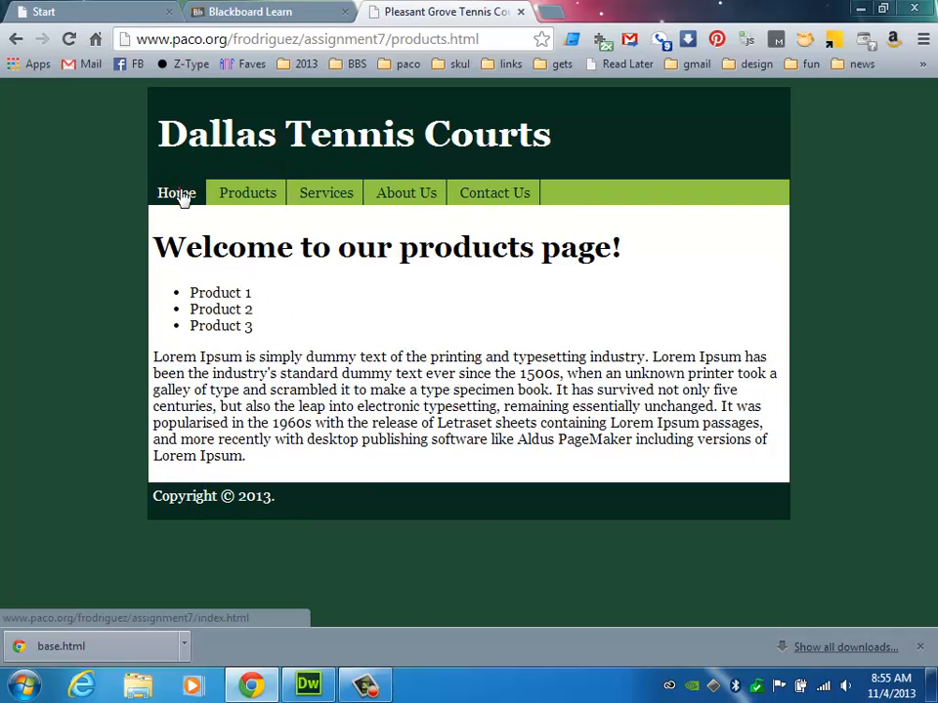
pyautogui.click(181, 194)
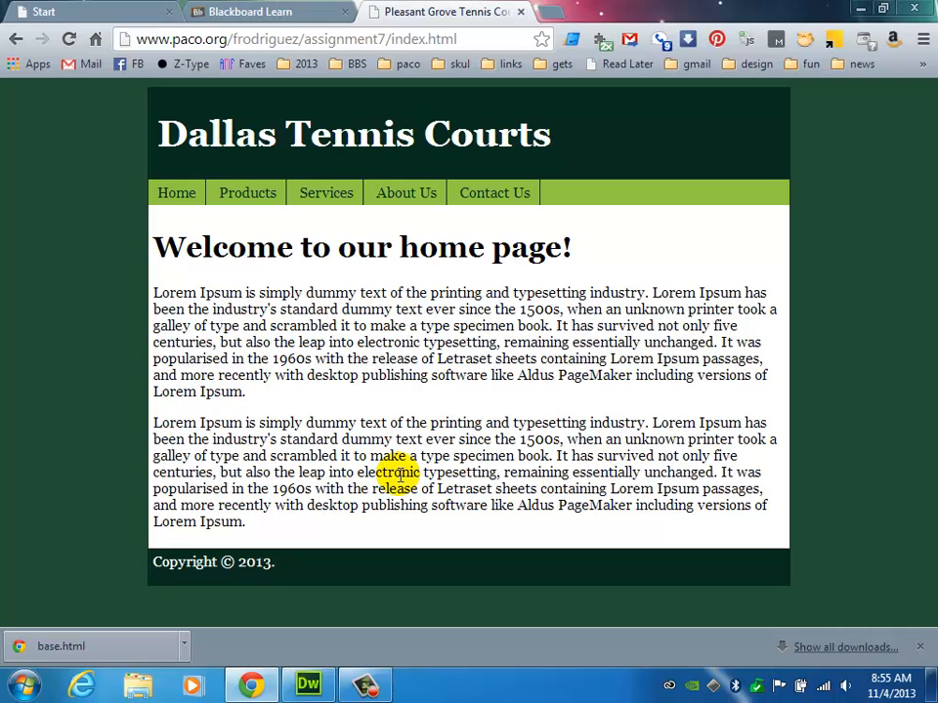
pyautogui.click(369, 691)
pyautogui.click(896, 613)
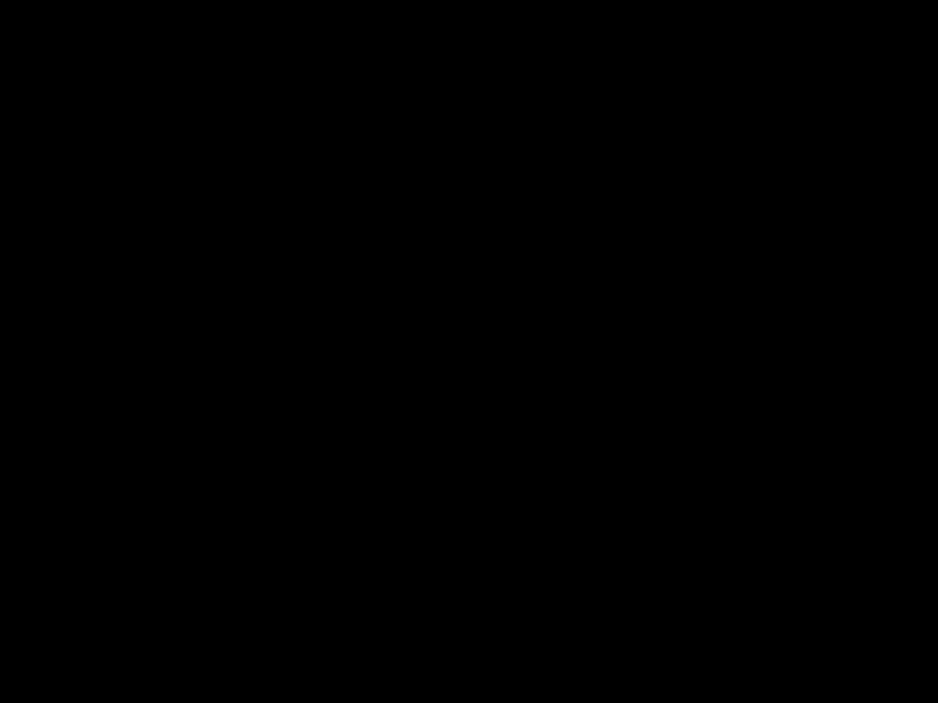